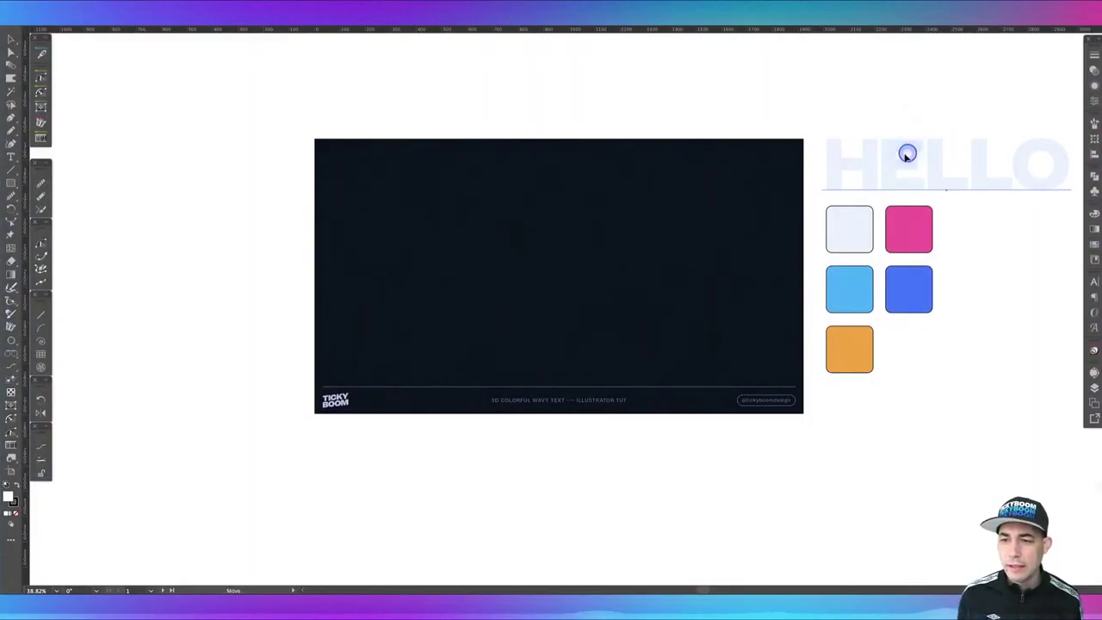
# - Place the HELLO text on the dark artboard and centre it there
pyautogui.moveTo(908, 153); pyautogui.dragTo(525, 237)
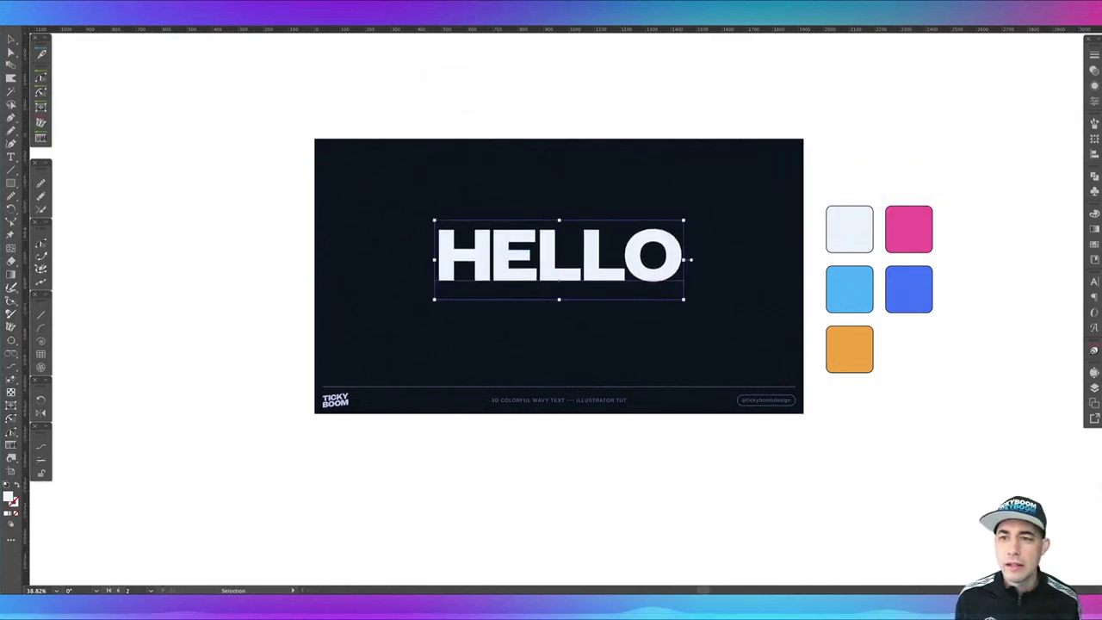
pyautogui.hotkey('alt', 'v')
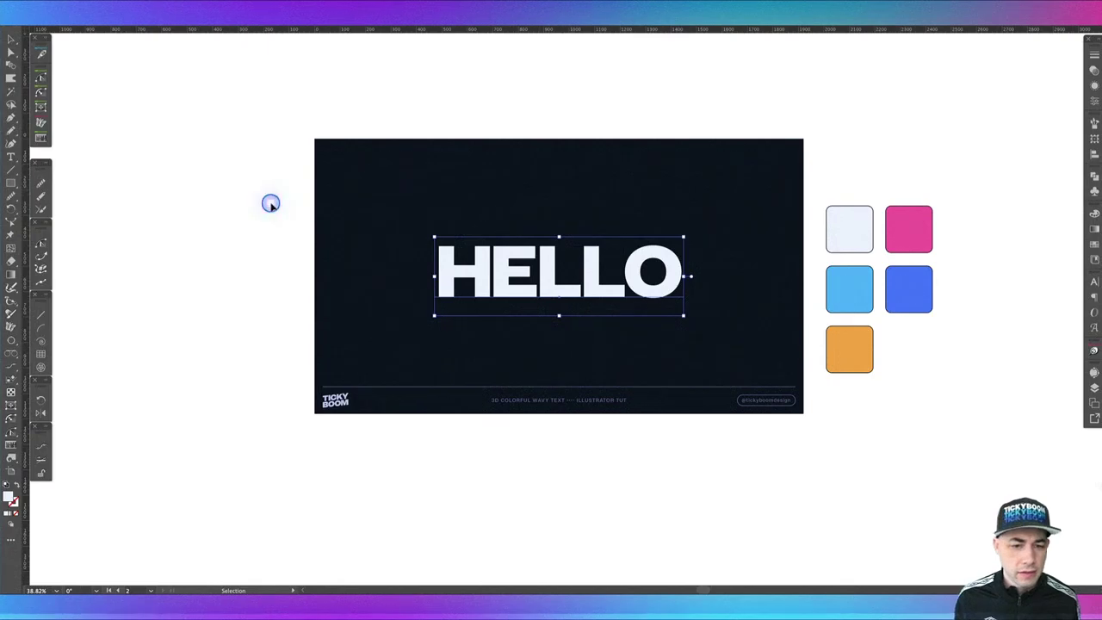
pyautogui.click(271, 204)
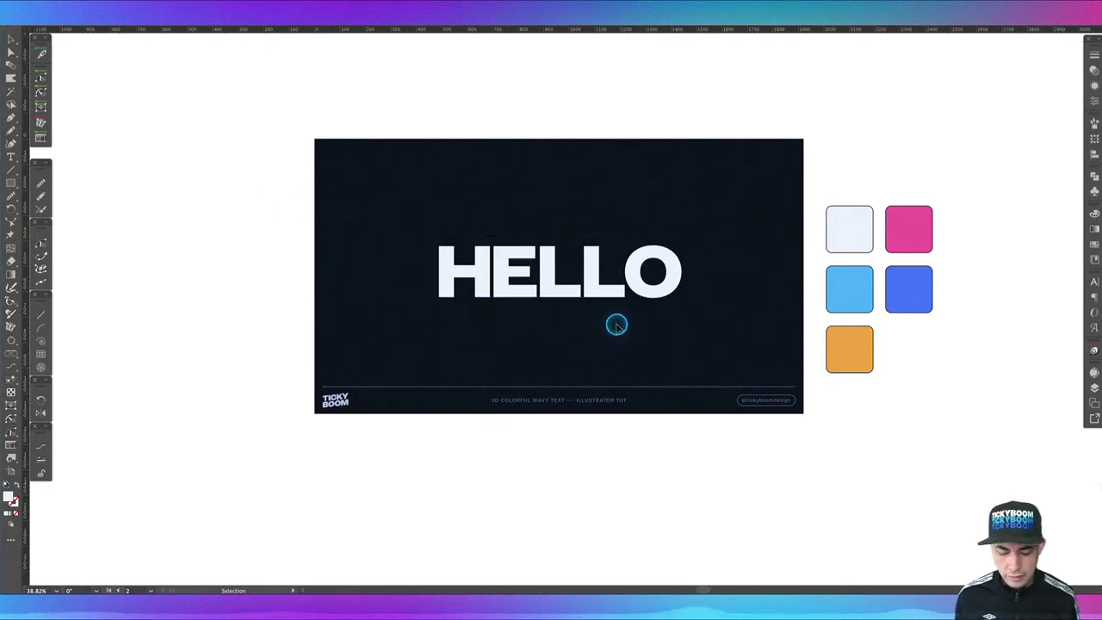
# - Tighten the spacing of the HELLO text by nudging its last letters left with the Touch Type tool
pyautogui.hotkey('shift', 't')
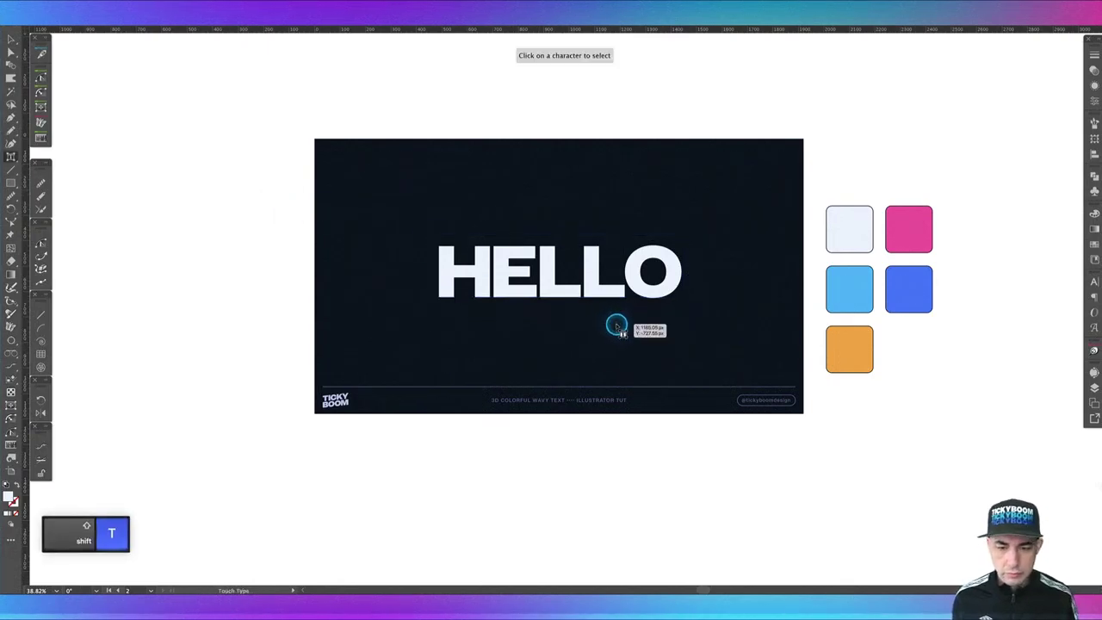
pyautogui.click(637, 280)
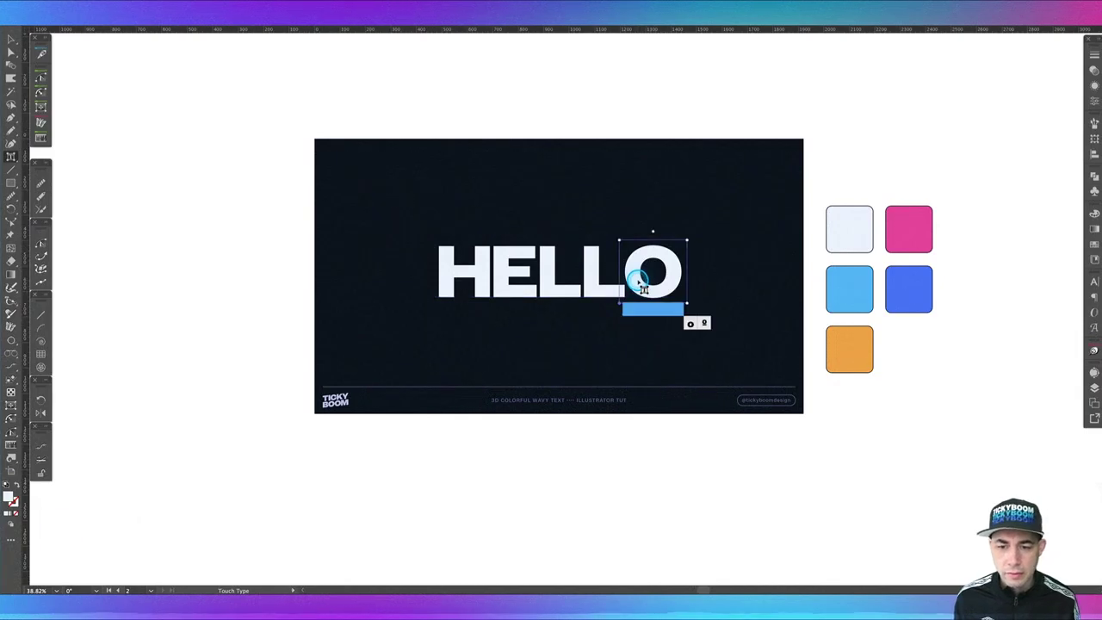
pyautogui.press('Left')
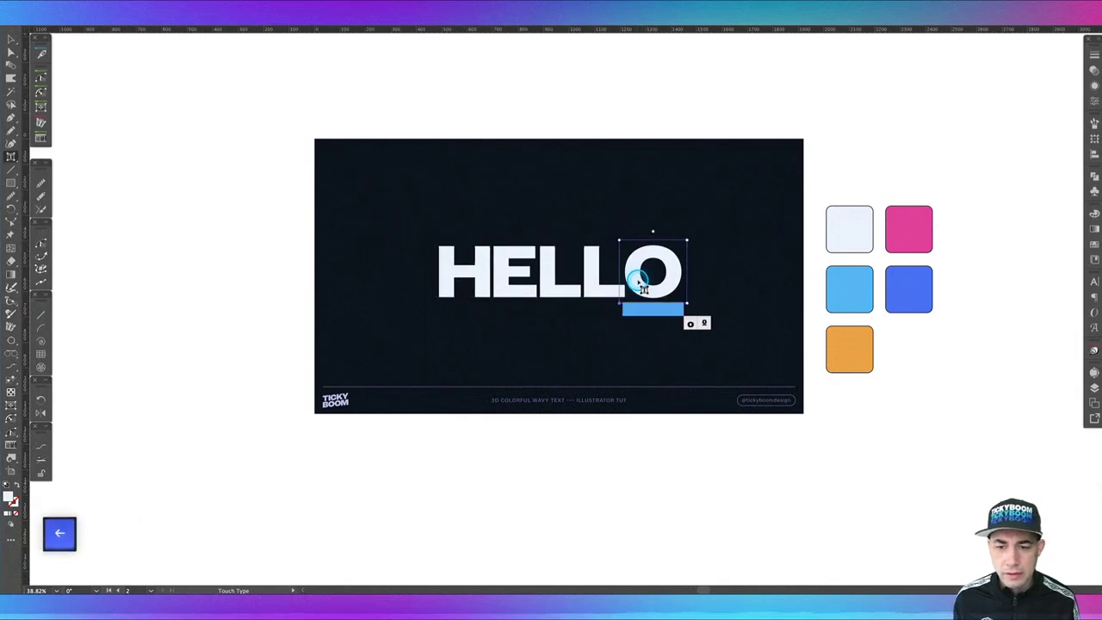
pyautogui.click(596, 294)
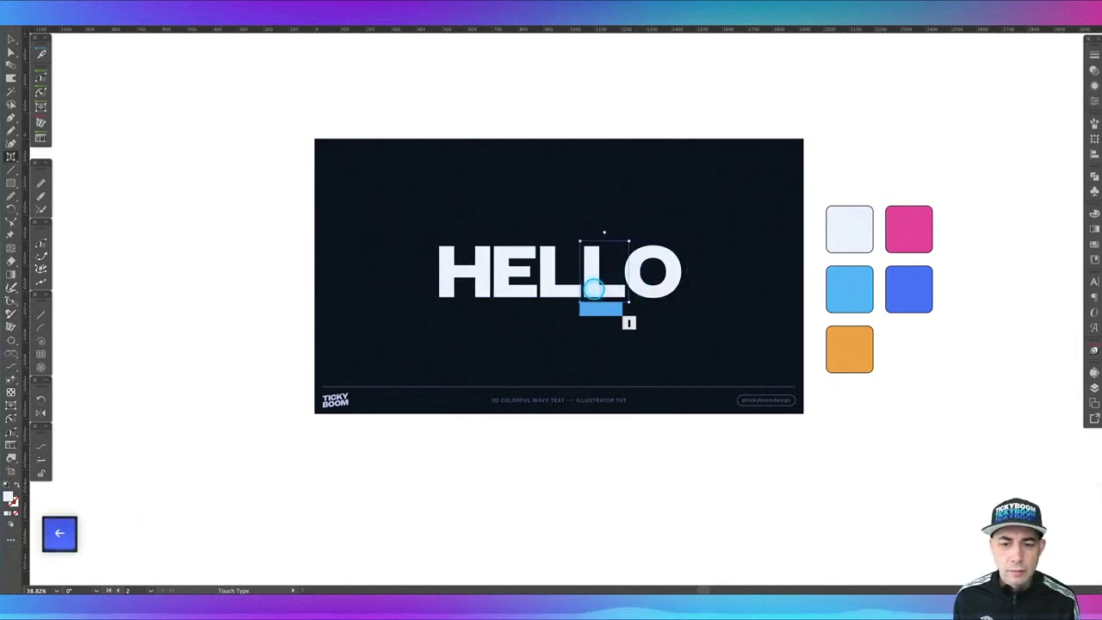
pyautogui.click(493, 315)
pyautogui.press('v')
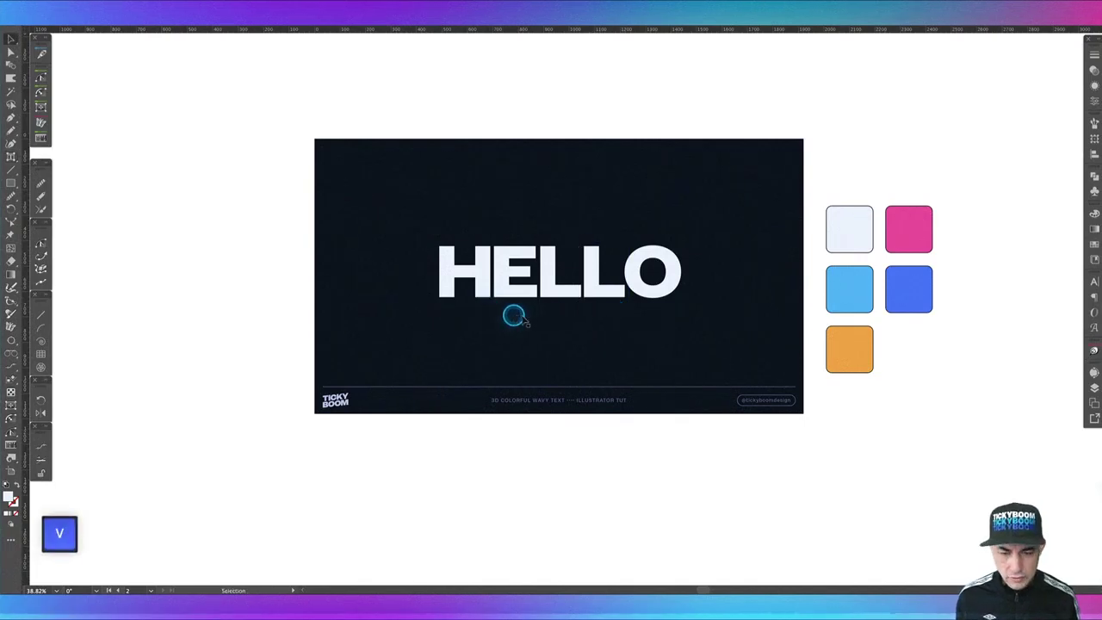
# - Convert the HELLO text to outlines and ungroup it into separate letter shapes
pyautogui.click(552, 290)
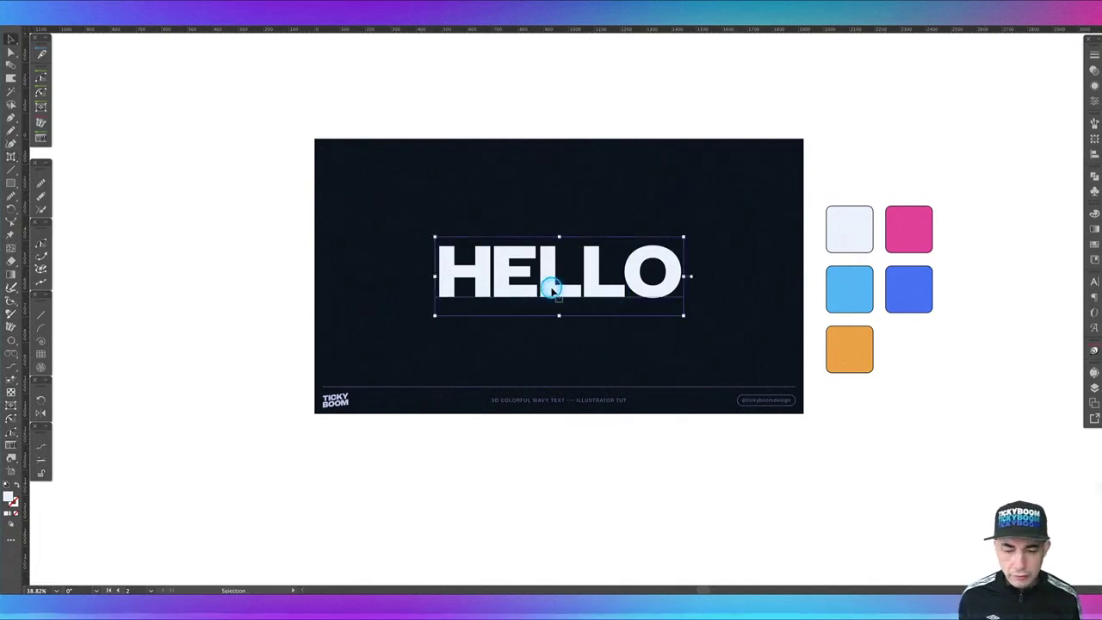
pyautogui.press('shift+super+o')
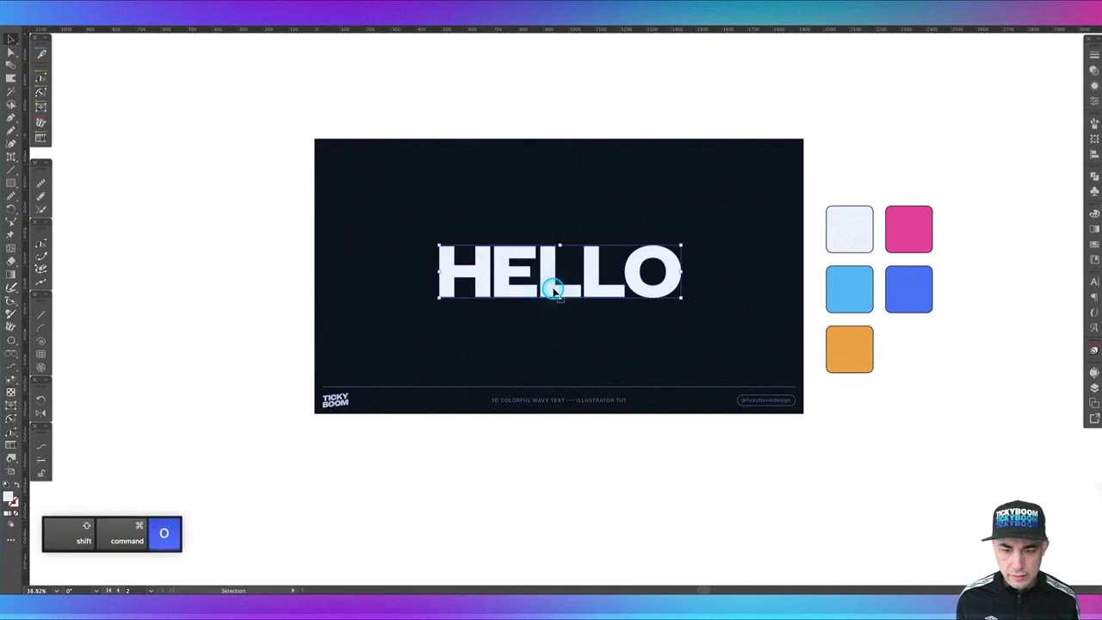
pyautogui.click(591, 337)
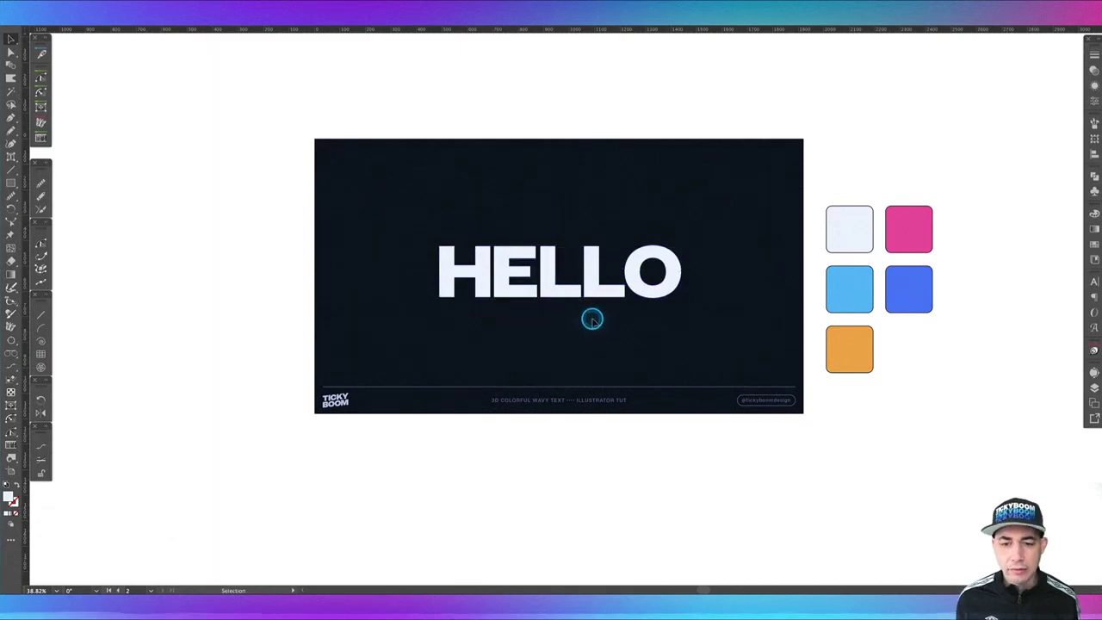
pyautogui.press('super+equal')
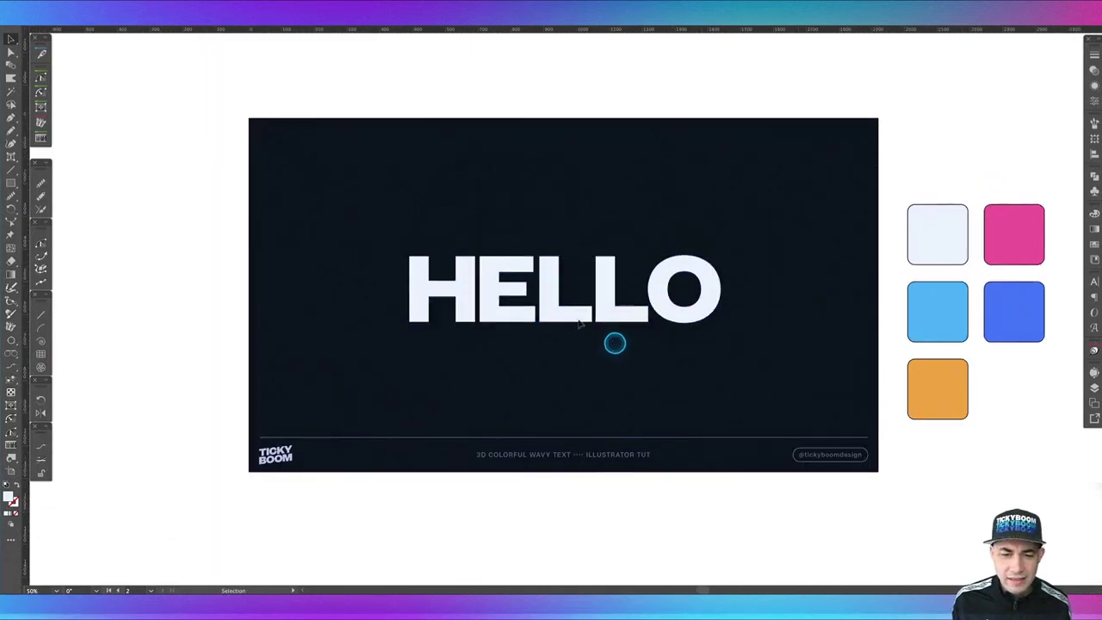
pyautogui.click(556, 303)
pyautogui.press('shift+super+g')
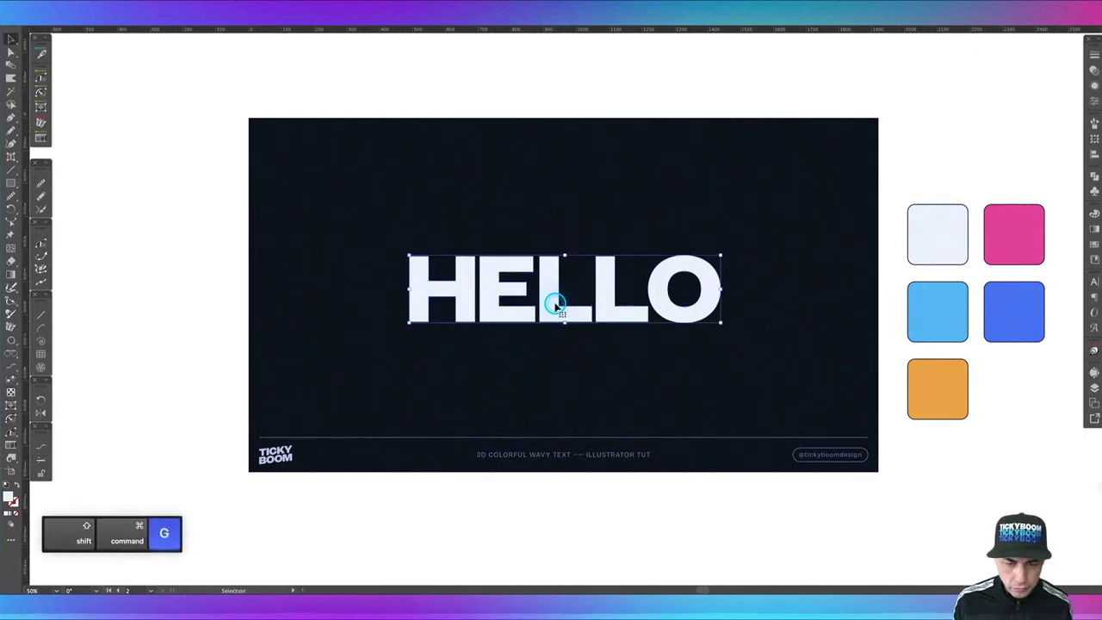
pyautogui.press('a')
pyautogui.press('super+bracketright')
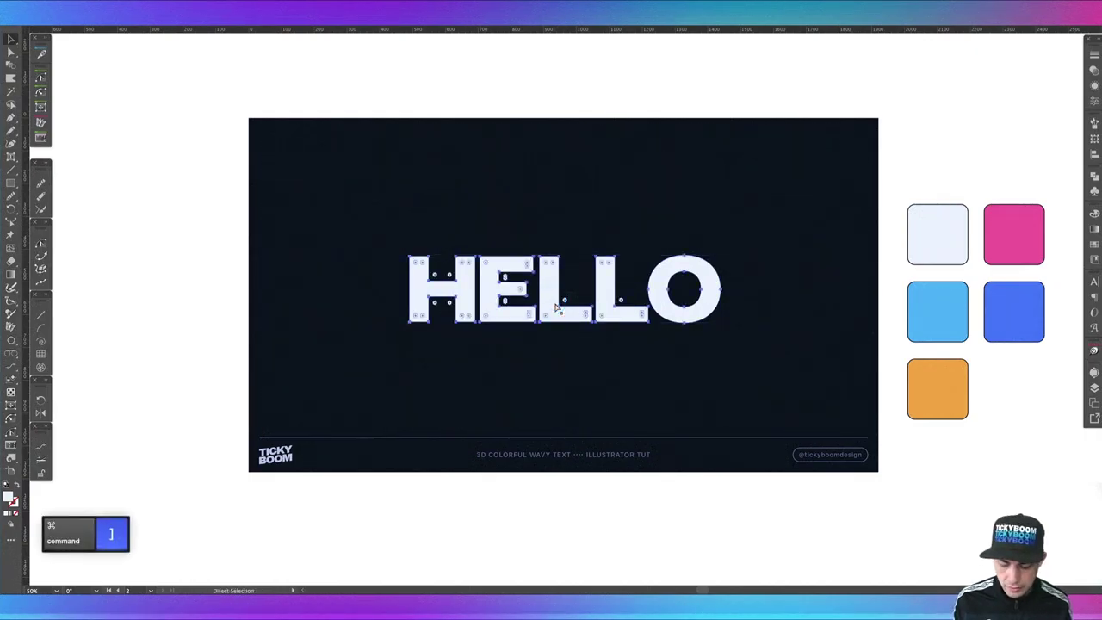
pyautogui.press('super+equal')
pyautogui.press('super+equal')
pyautogui.press('v')
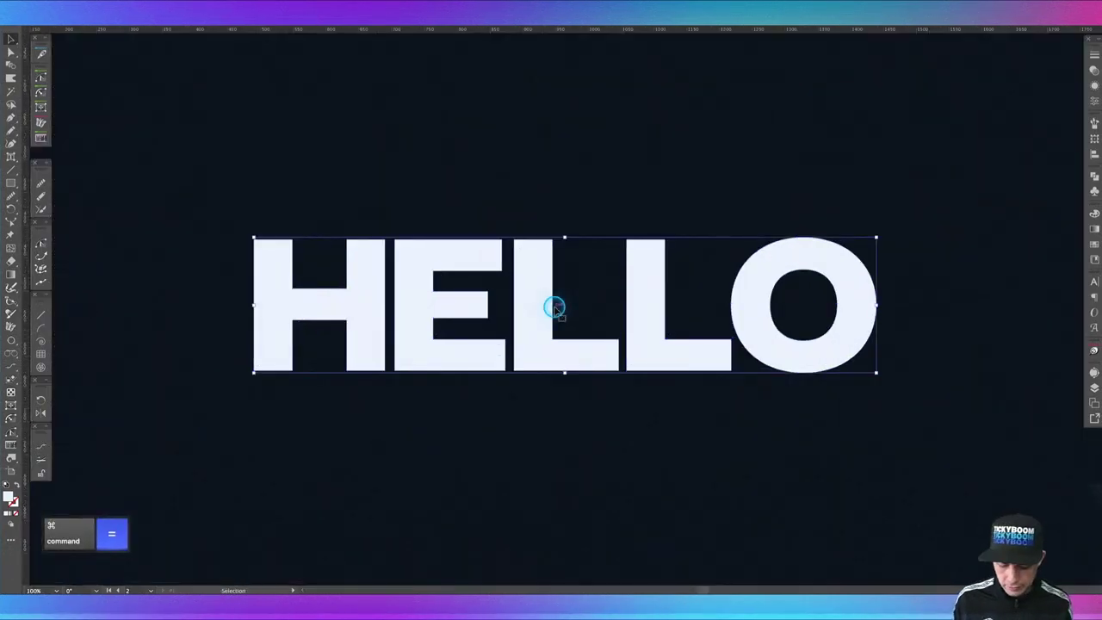
# - Move all the outlined HELLO letters together straight up into the upper part of the artboard
pyautogui.press('super+minus')
pyautogui.click(562, 364)
pyautogui.moveTo(325, 248); pyautogui.dragTo(797, 360)
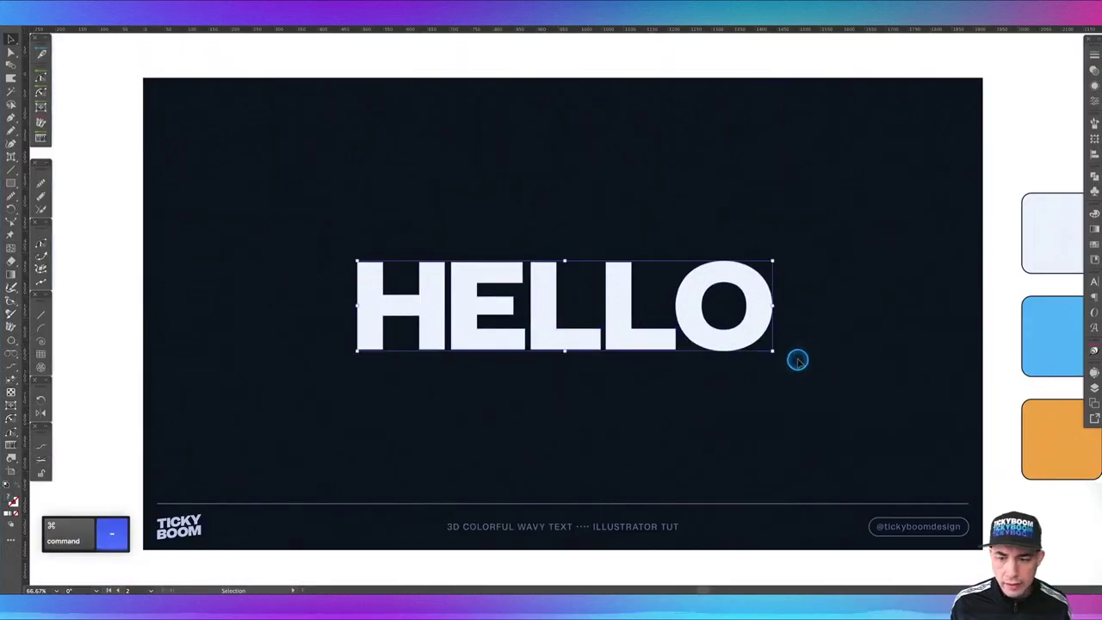
pyautogui.moveTo(542, 319); pyautogui.dragTo(535, 227)
# - Stretch the H, E and both Ls far downward by moving only their bottom anchor points, leaving out the O
pyautogui.press('a')
pyautogui.click(308, 225)
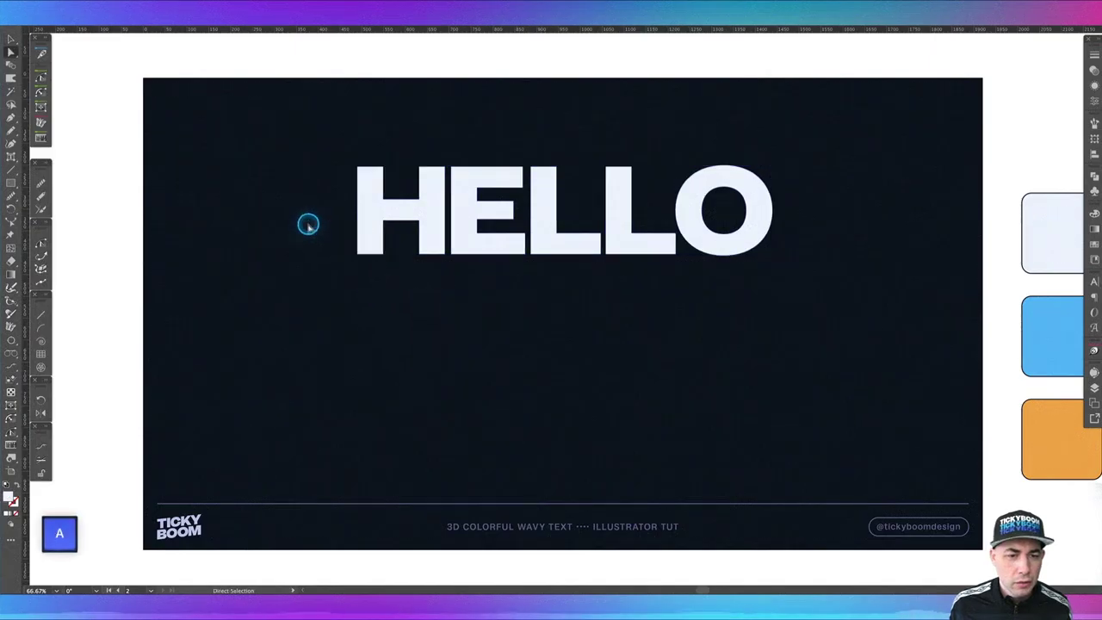
pyautogui.moveTo(476, 270); pyautogui.dragTo(528, 273)
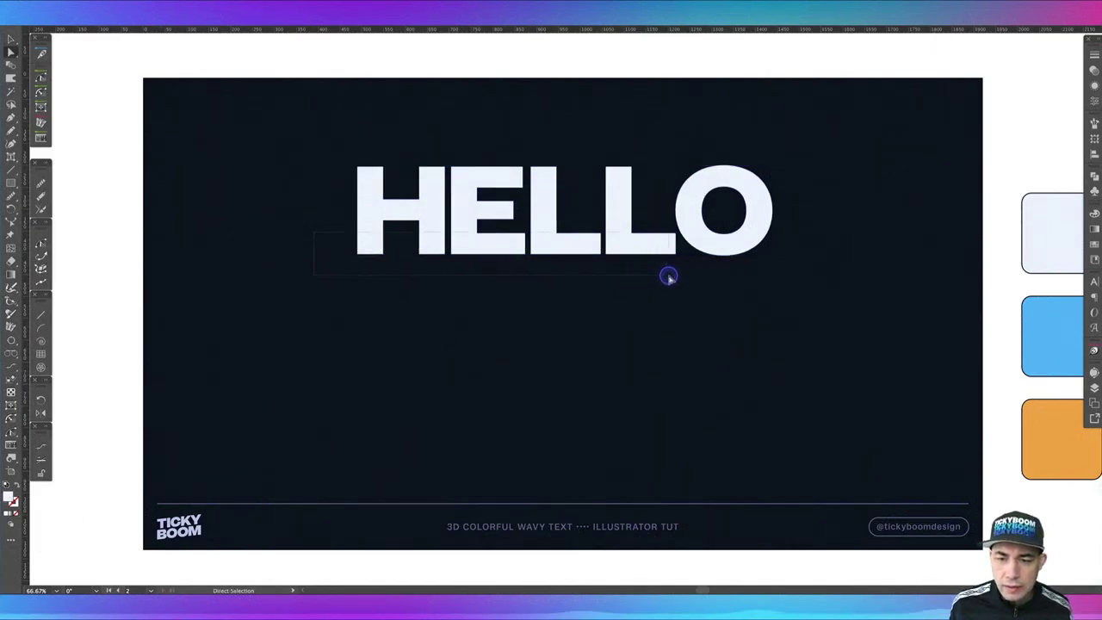
pyautogui.moveTo(678, 275); pyautogui.dragTo(677, 420)
pyautogui.press('v')
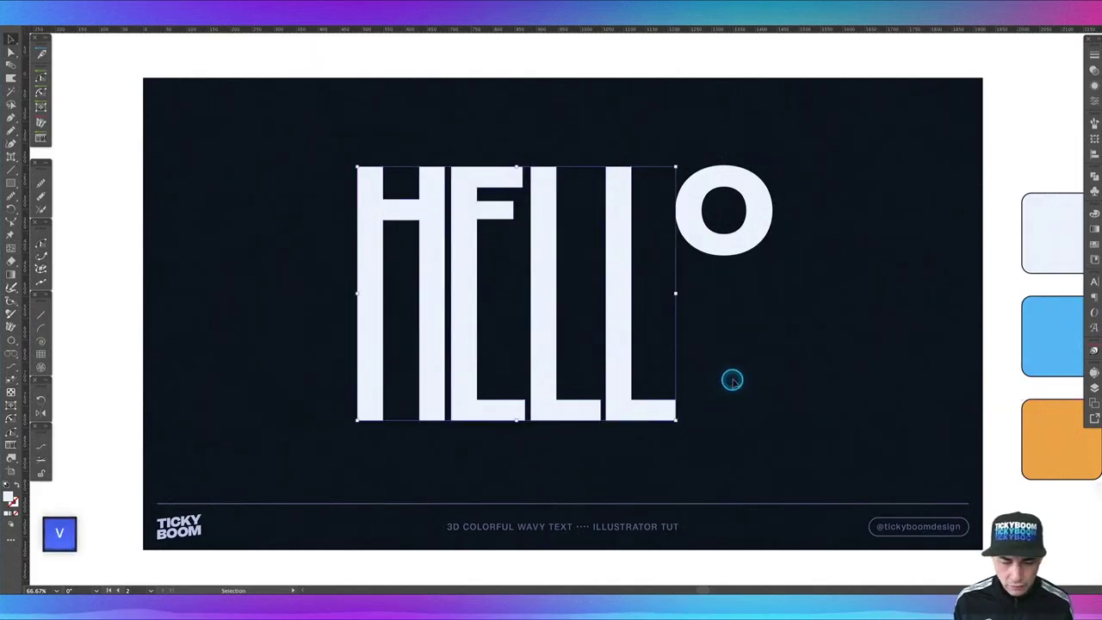
pyautogui.click(732, 380)
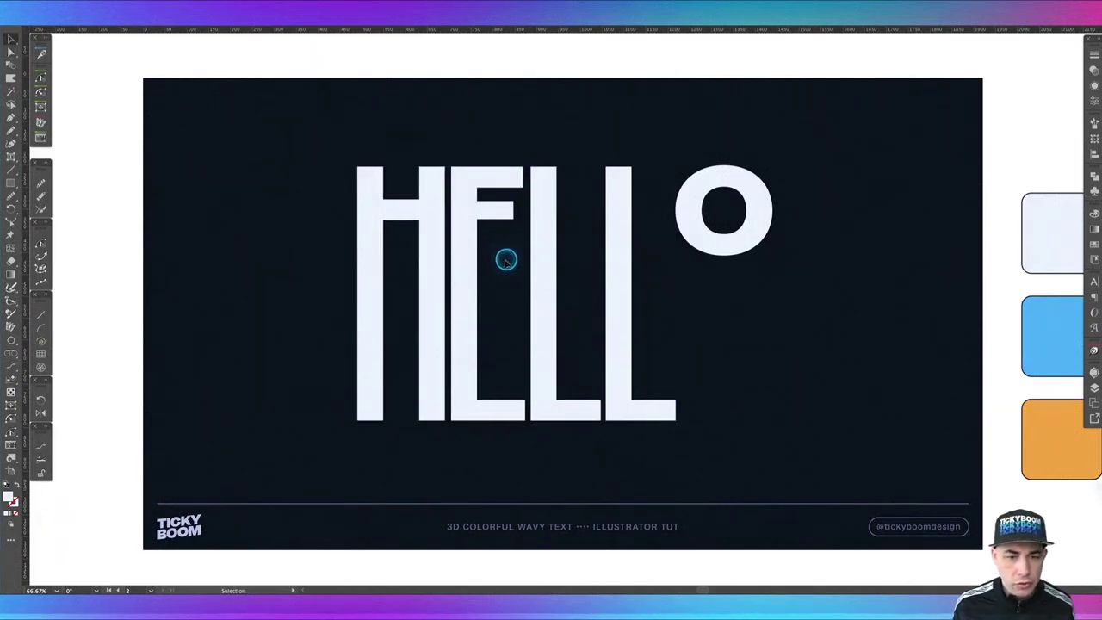
pyautogui.press('a')
pyautogui.moveTo(474, 236); pyautogui.dragTo(522, 246)
pyautogui.hotkey('shift', 'Down')
pyautogui.hotkey('shift', 'Down')
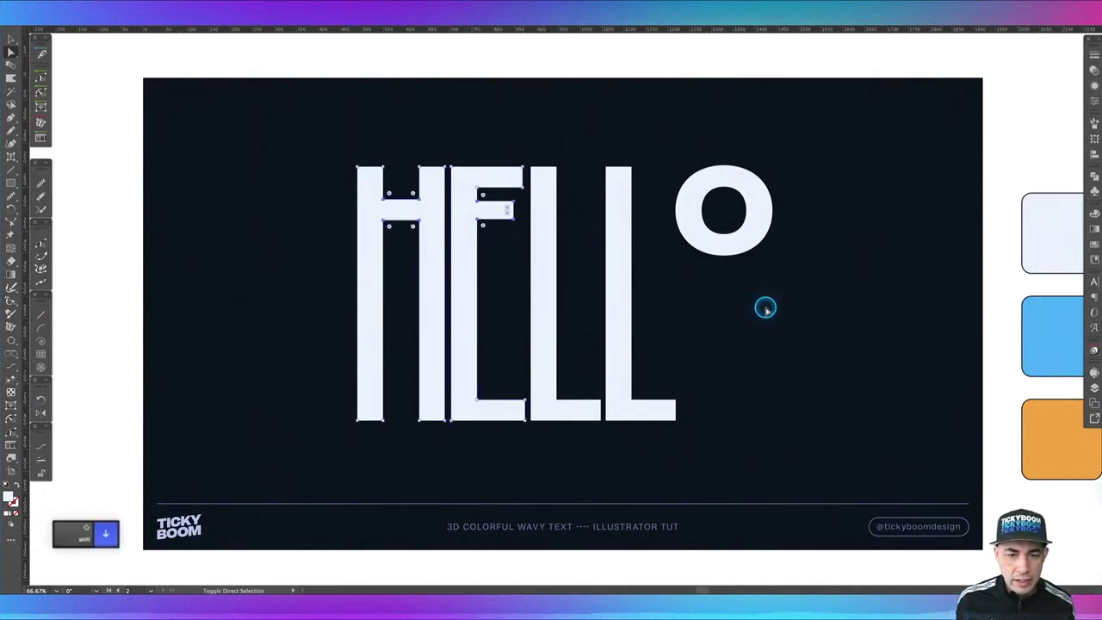
pyautogui.press('super+z')
pyautogui.press('super+z')
pyautogui.press('super+z')
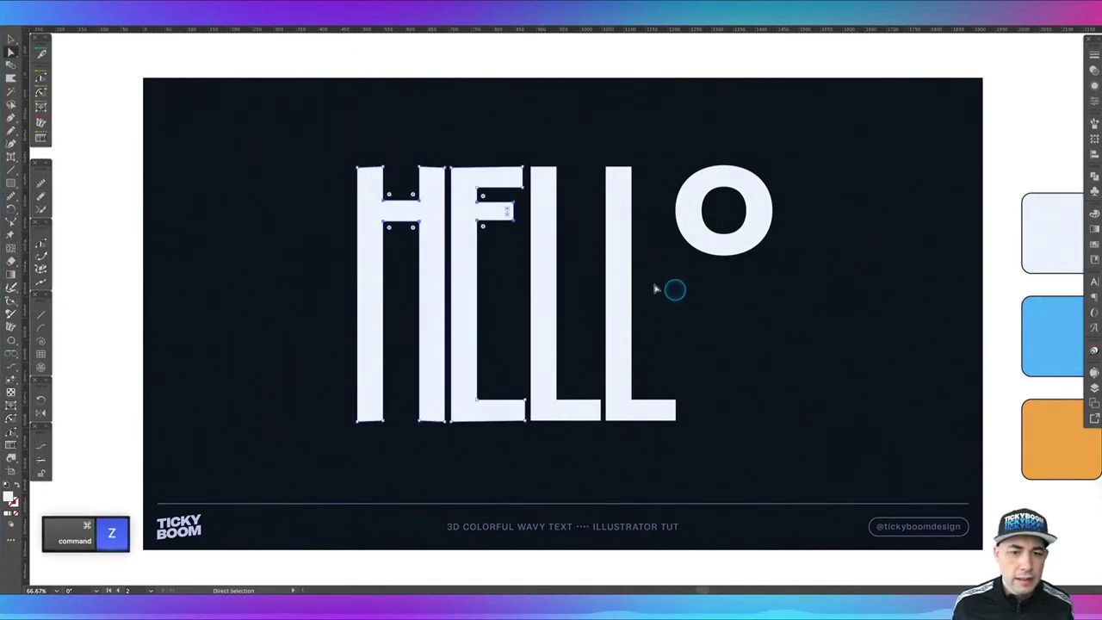
# - Lower the crossbar of the H and the middle arm of the E by shifting only their anchor points down together
pyautogui.click(477, 202)
pyautogui.keyDown('shift'); pyautogui.click(514, 203); pyautogui.keyUp('shift')
pyautogui.keyDown('shift'); pyautogui.click(514, 218); pyautogui.keyUp('shift')
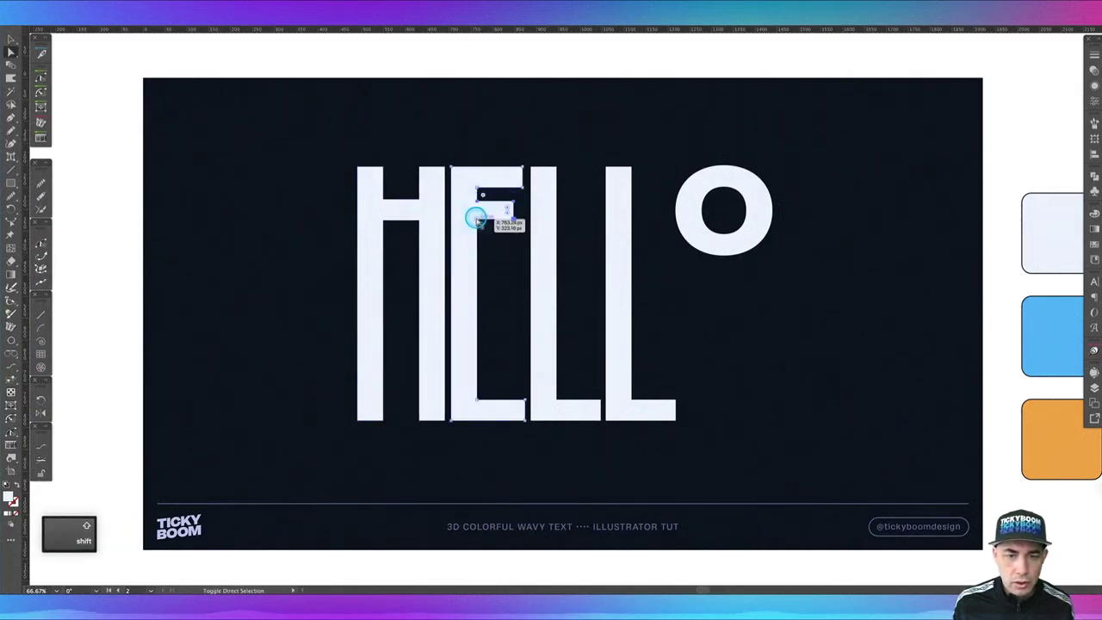
pyautogui.keyDown('shift'); pyautogui.click(413, 226); pyautogui.keyUp('shift')
pyautogui.keyDown('shift'); pyautogui.click(417, 202); pyautogui.keyUp('shift')
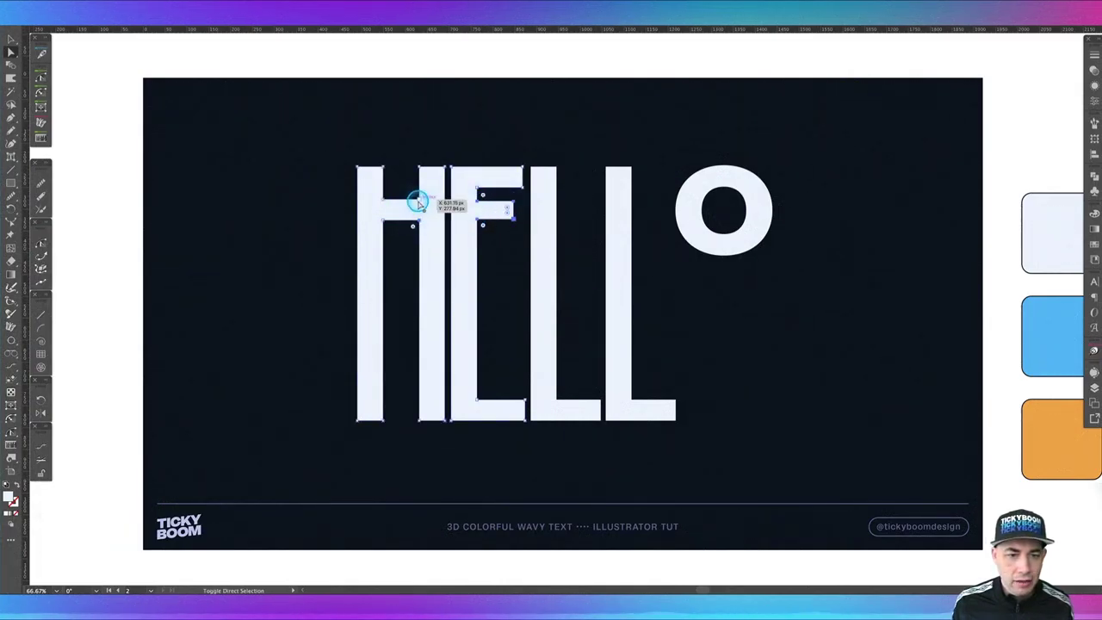
pyautogui.keyDown('shift'); pyautogui.click(384, 199); pyautogui.keyUp('shift')
pyautogui.keyDown('shift'); pyautogui.click(384, 221); pyautogui.keyUp('shift')
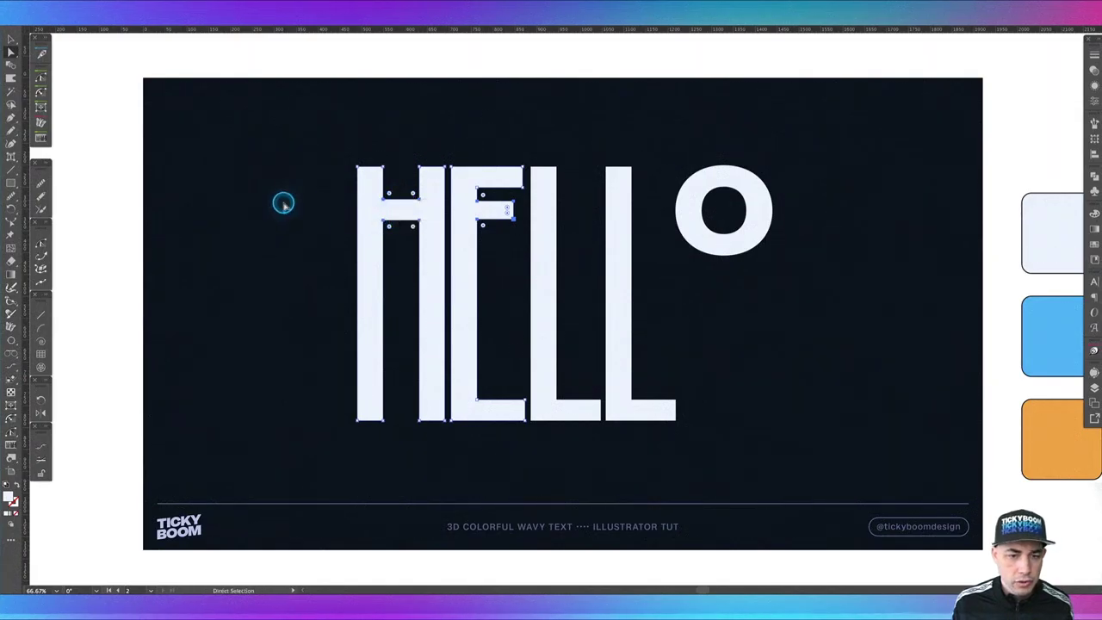
pyautogui.hotkey('shift', 'Down')
pyautogui.hotkey('shift', 'Down')
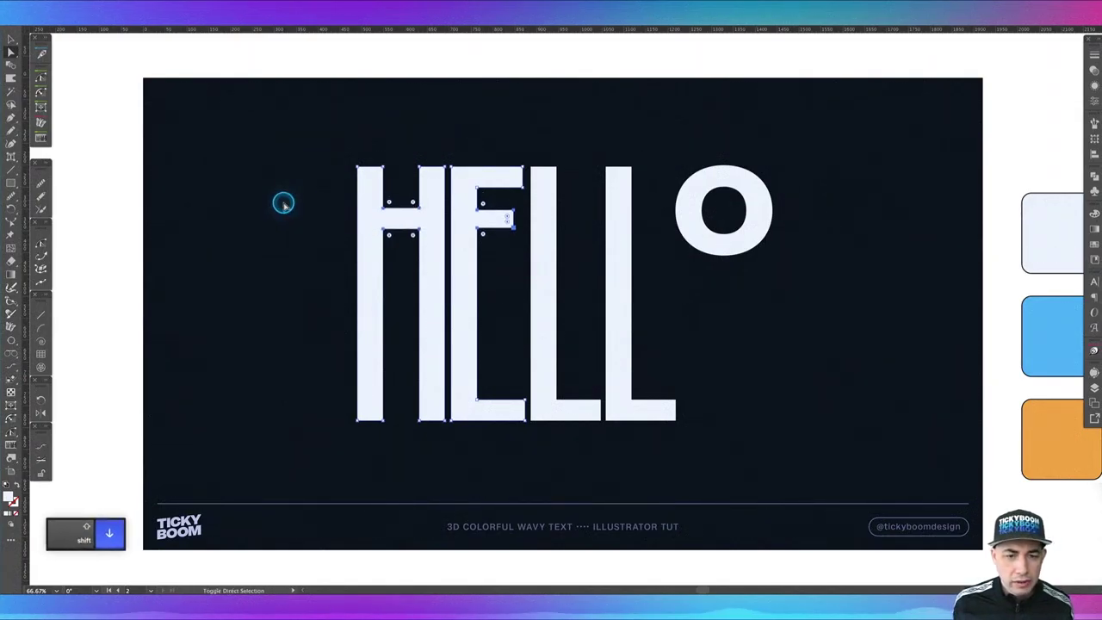
pyautogui.hotkey('shift', 'Down')
pyautogui.hotkey('shift', 'Down')
pyautogui.hotkey('shift', 'Down')
pyautogui.hotkey('shift', 'Down')
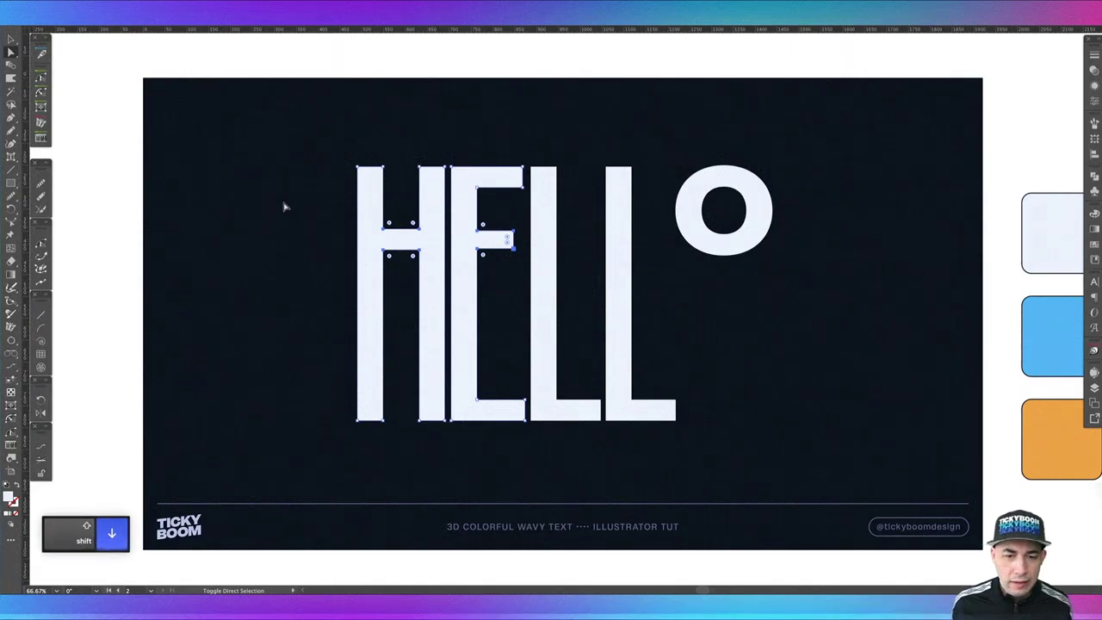
pyautogui.hotkey('shift', 'Up')
pyautogui.click(289, 202)
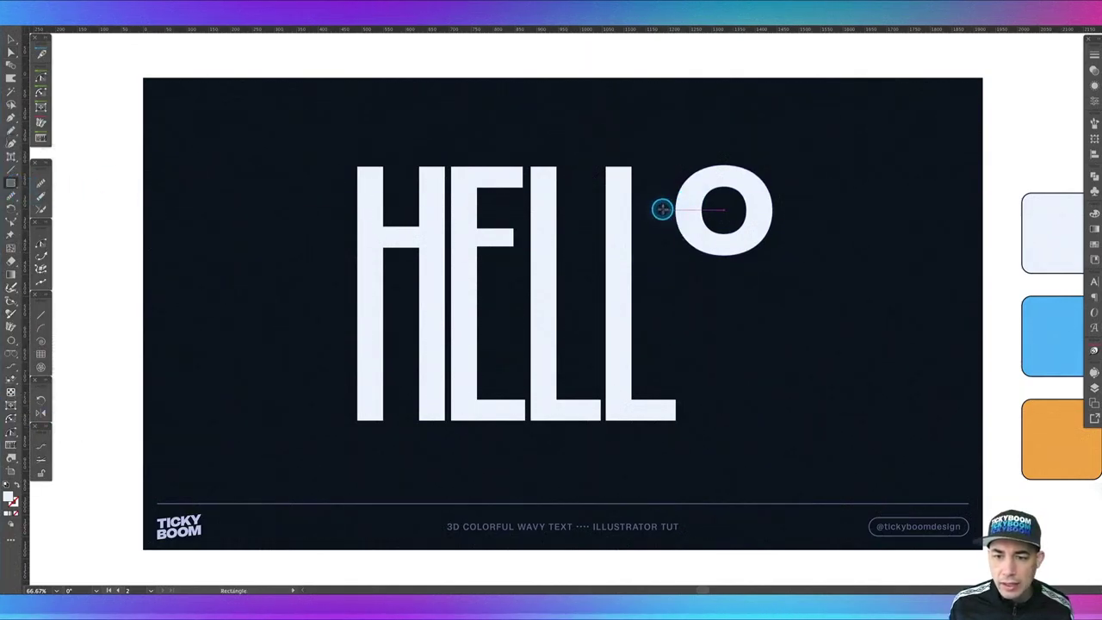
# - Split the O into upper and lower halves using a rectangle over its lower half and the Shape Builder tool, removing the leftover rectangle areas
pyautogui.moveTo(663, 209); pyautogui.dragTo(788, 277)
pyautogui.press('v')
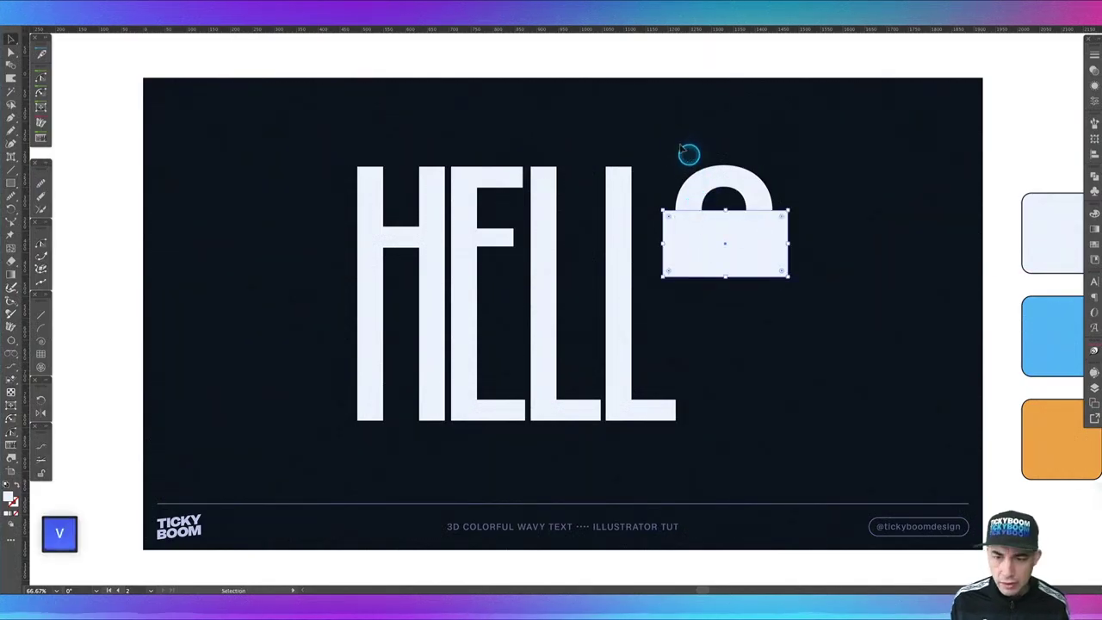
pyautogui.moveTo(677, 144); pyautogui.dragTo(835, 319)
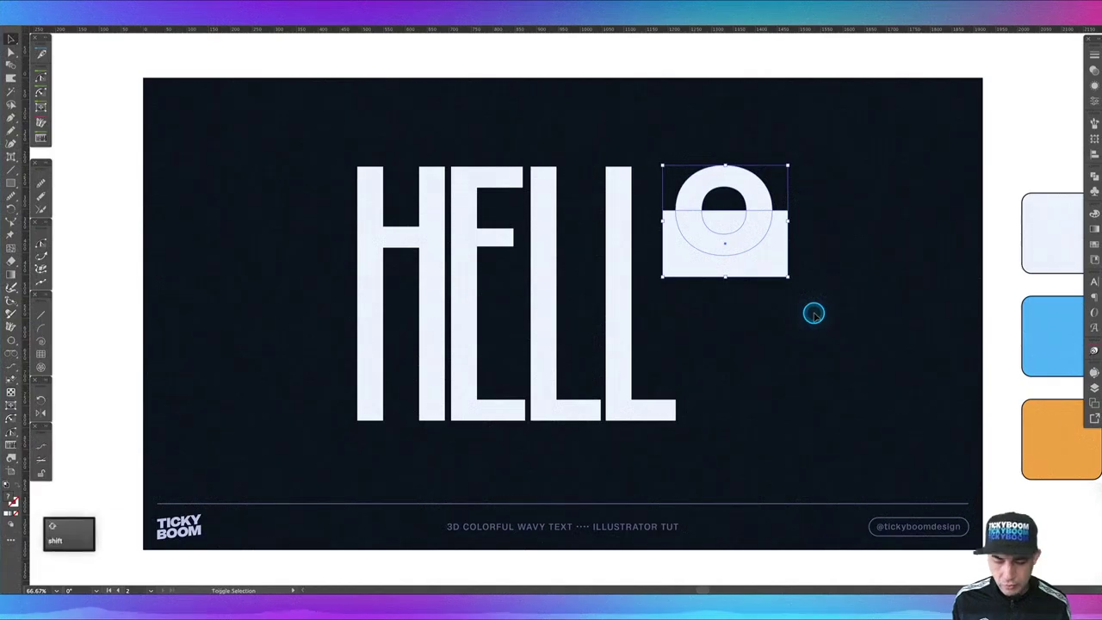
pyautogui.hotkey('shift', 'm')
pyautogui.click(696, 238)
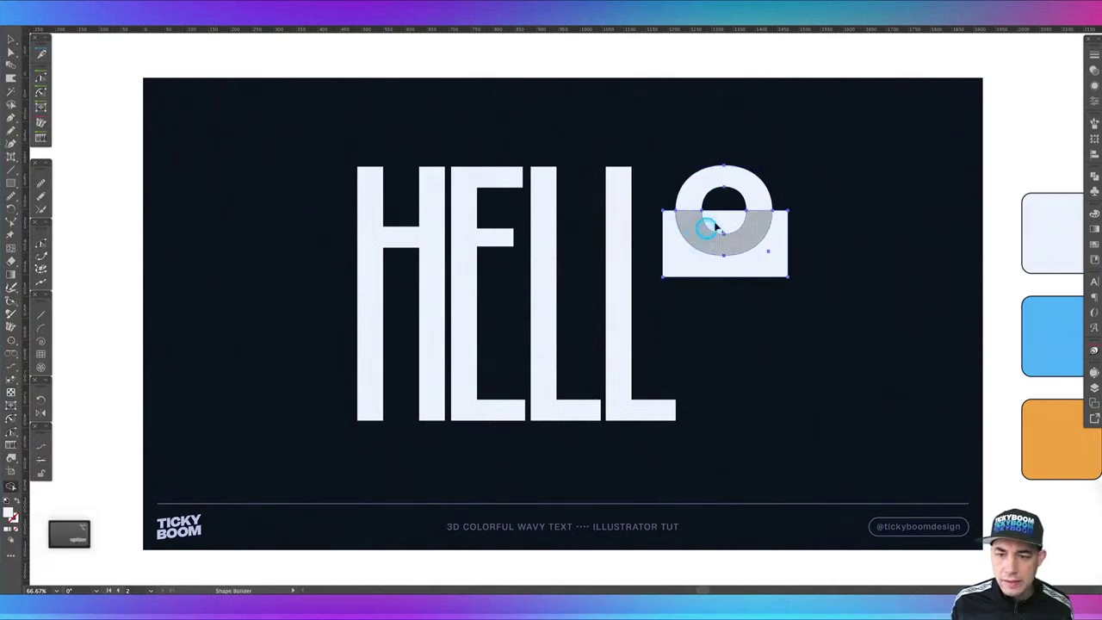
pyautogui.keyDown('alt'); pyautogui.click(707, 252); pyautogui.keyUp('alt')
pyautogui.keyDown('alt'); pyautogui.click(698, 261); pyautogui.keyUp('alt')
pyautogui.press('v')
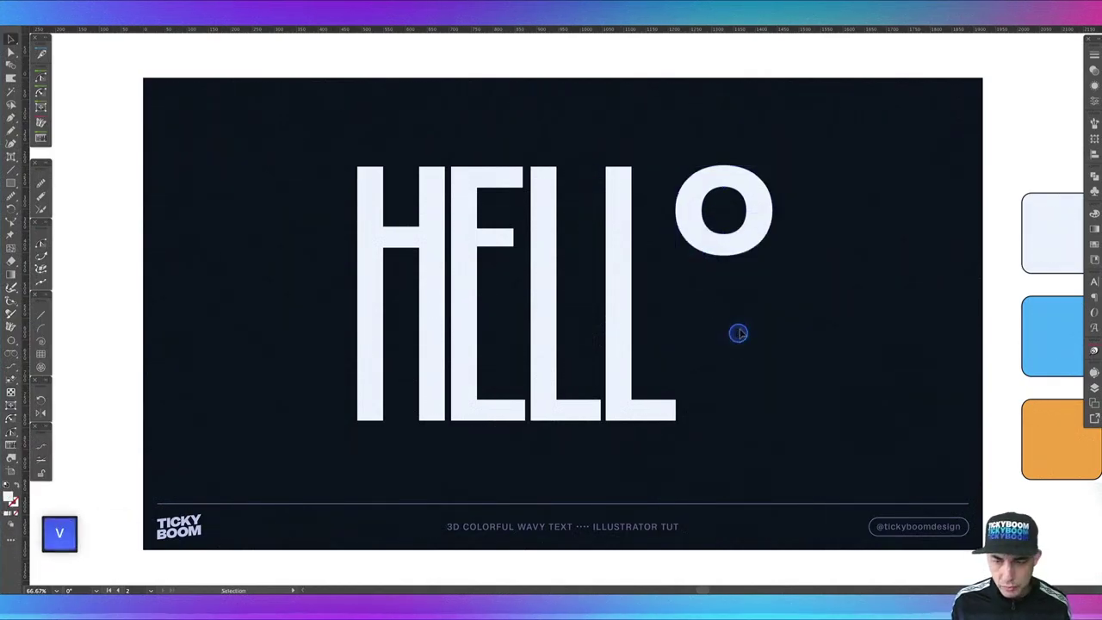
# - Move the lower half of the O straight down to the baseline of the stretched letters
pyautogui.moveTo(744, 238); pyautogui.dragTo(742, 390)
pyautogui.moveTo(310, 143); pyautogui.dragTo(850, 450)
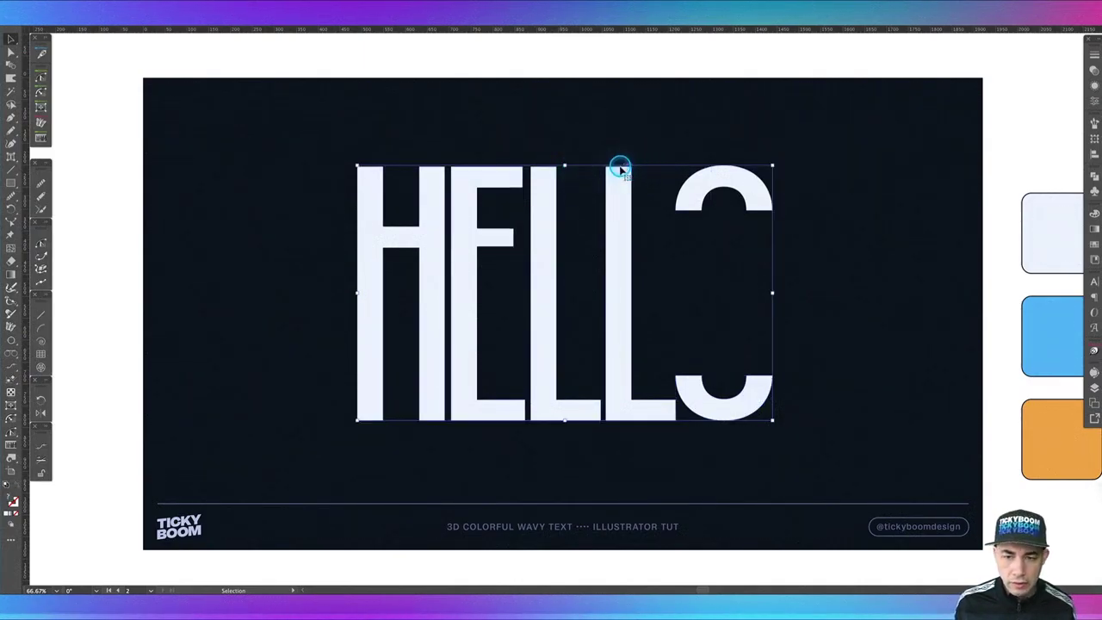
pyautogui.press('ctrl')
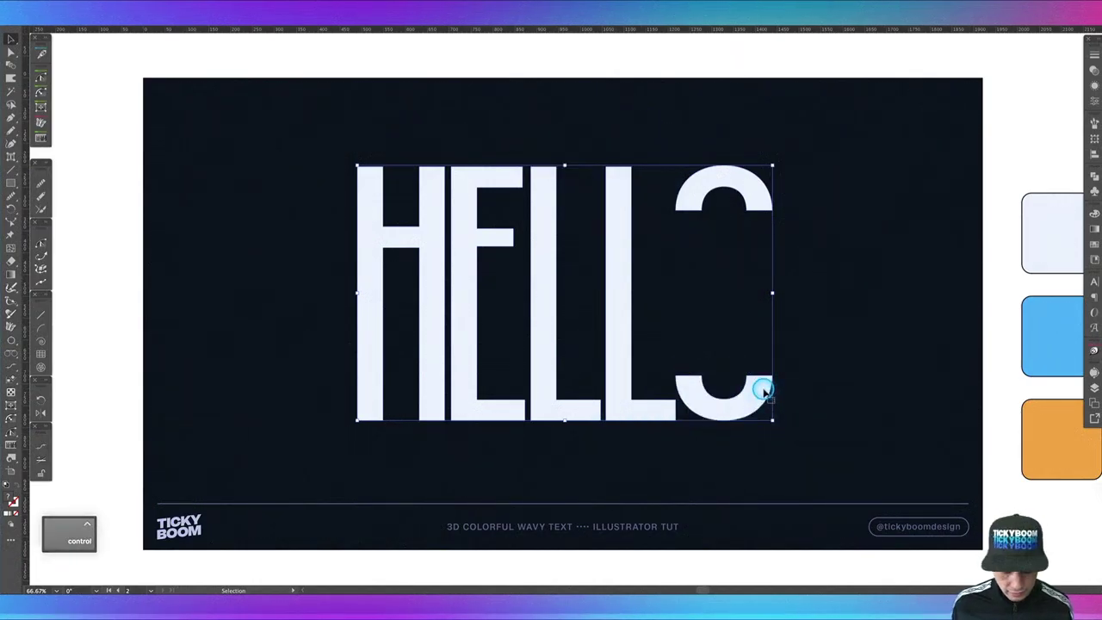
pyautogui.press('v')
pyautogui.click(837, 376)
pyautogui.click(752, 398)
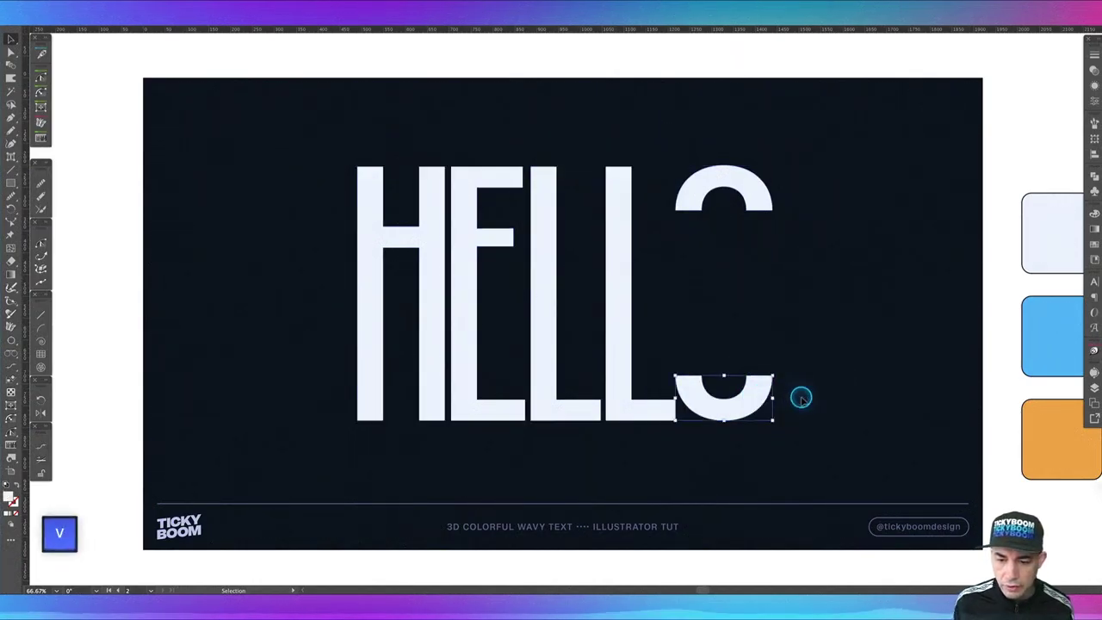
# - Nudge the lower half of the O slightly down so its curve overshoots the baseline of the other letters
pyautogui.press('Down')
pyautogui.press('Down')
pyautogui.press('Down')
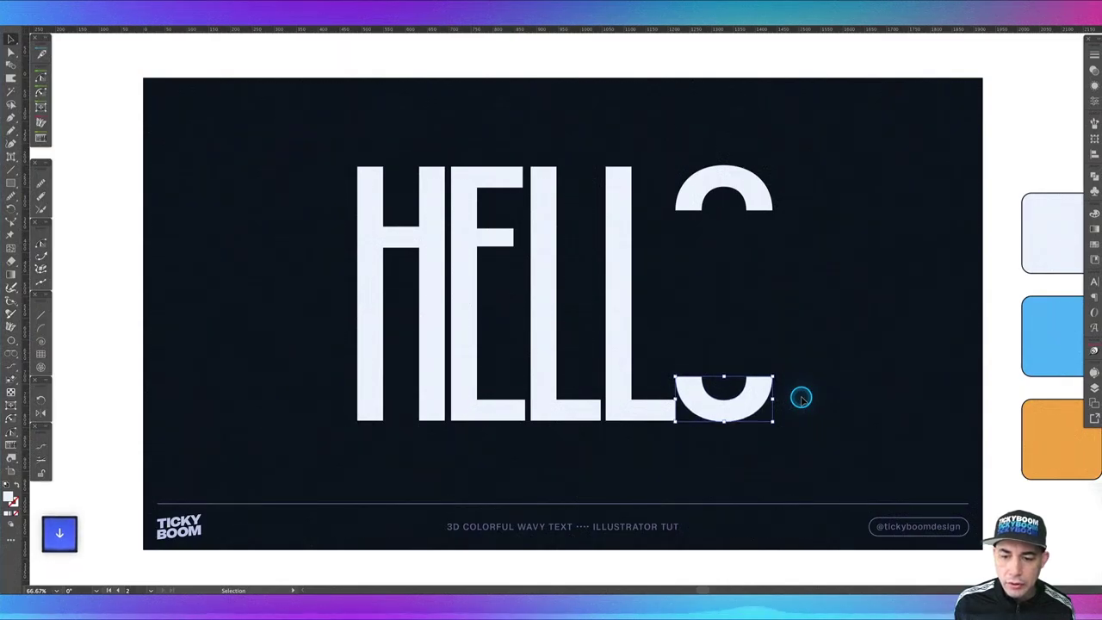
pyautogui.press('Down')
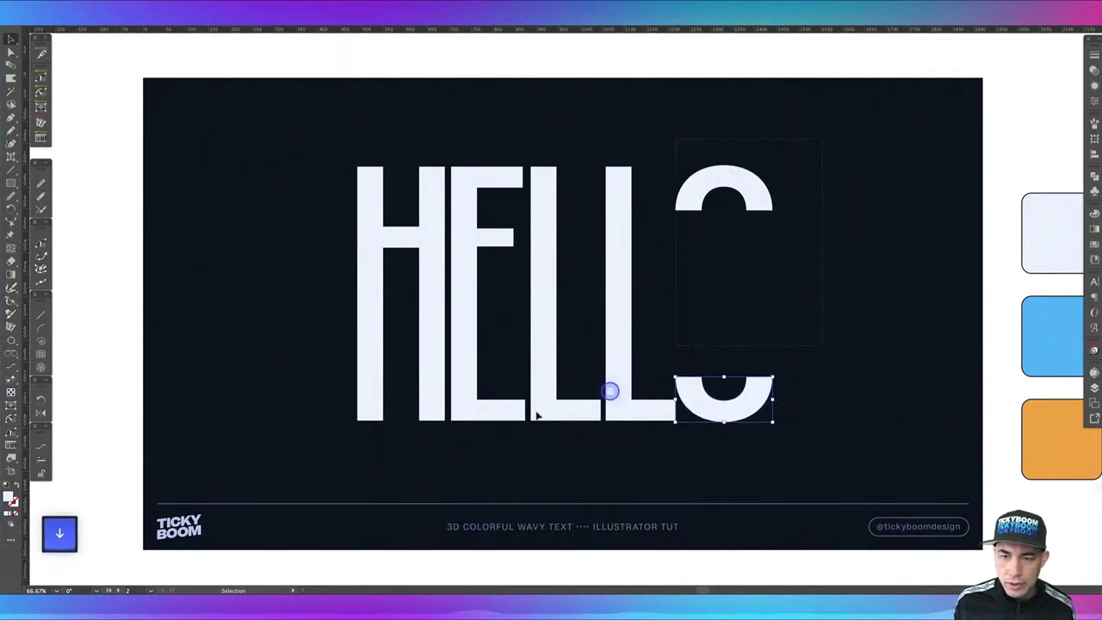
pyautogui.moveTo(330, 418); pyautogui.dragTo(514, 448)
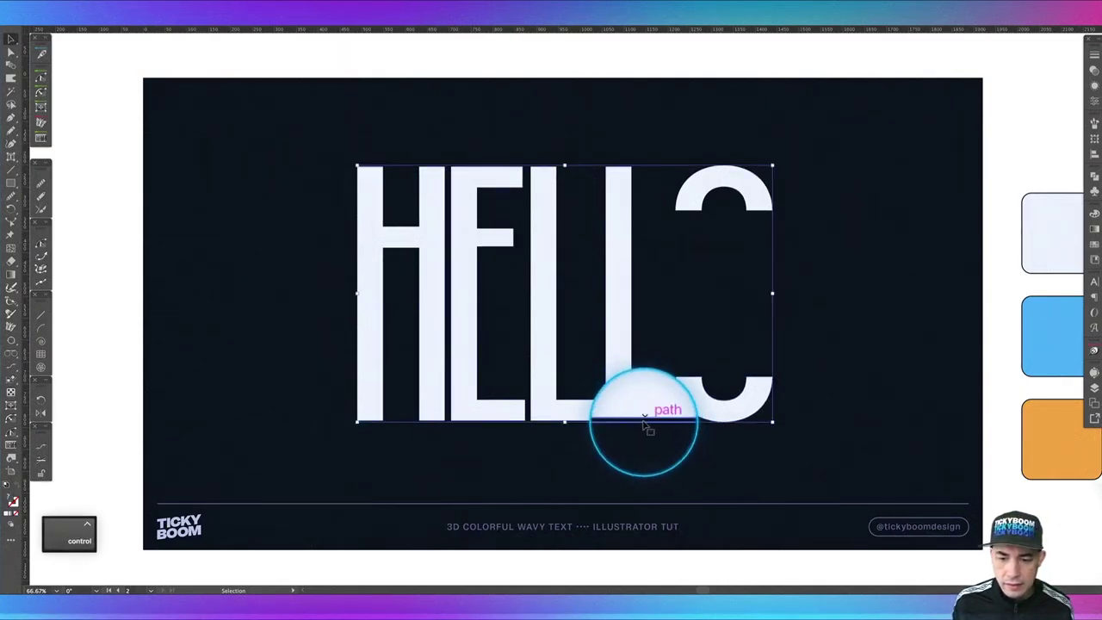
pyautogui.click(630, 181)
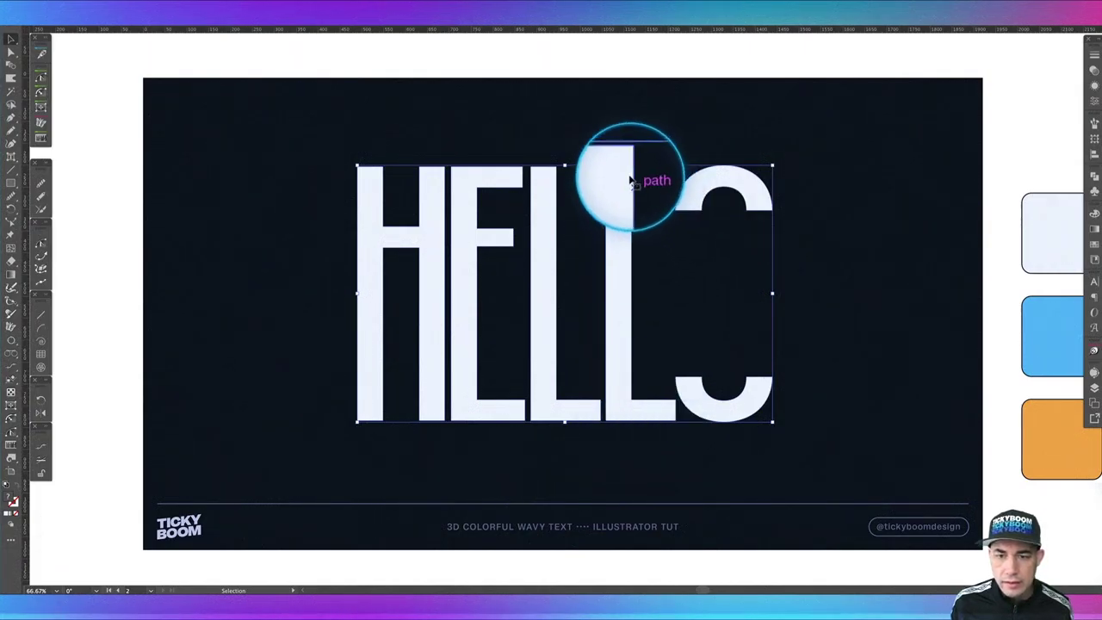
pyautogui.press('v')
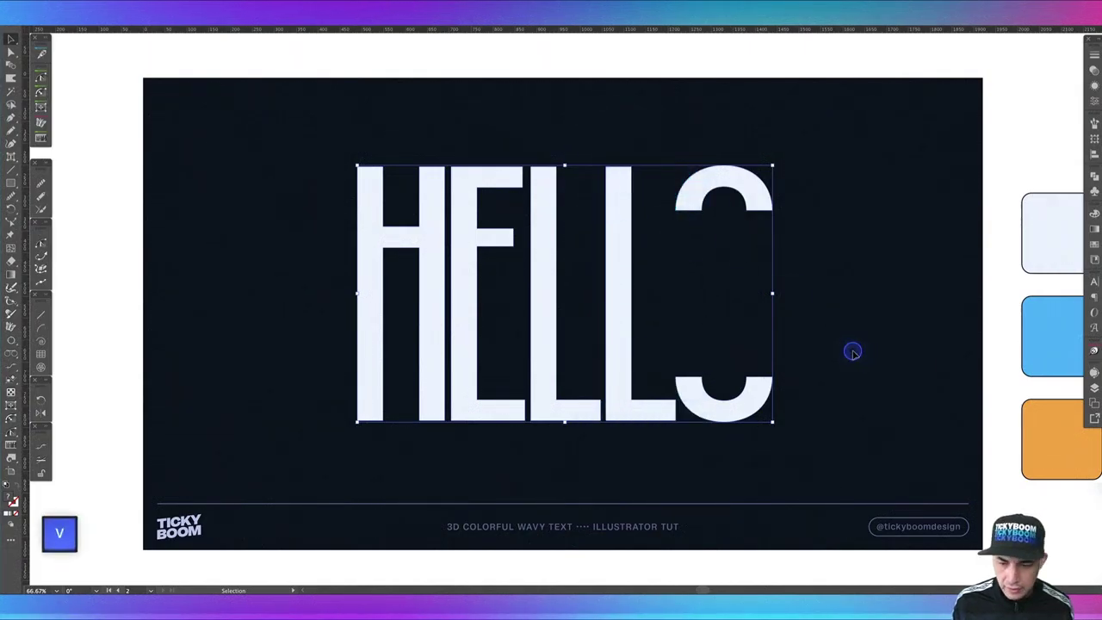
pyautogui.click(834, 370)
# - Draw a straight-sided shape with the InkScribe pen that joins the O's upper and lower halves along its left side
pyautogui.press('p')
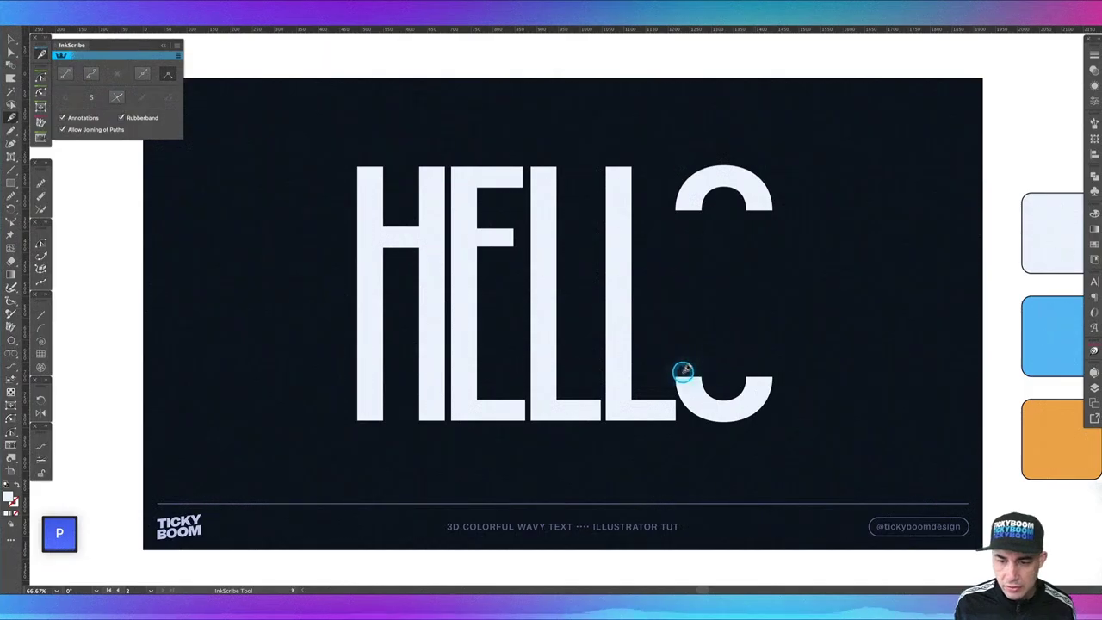
pyautogui.click(678, 375)
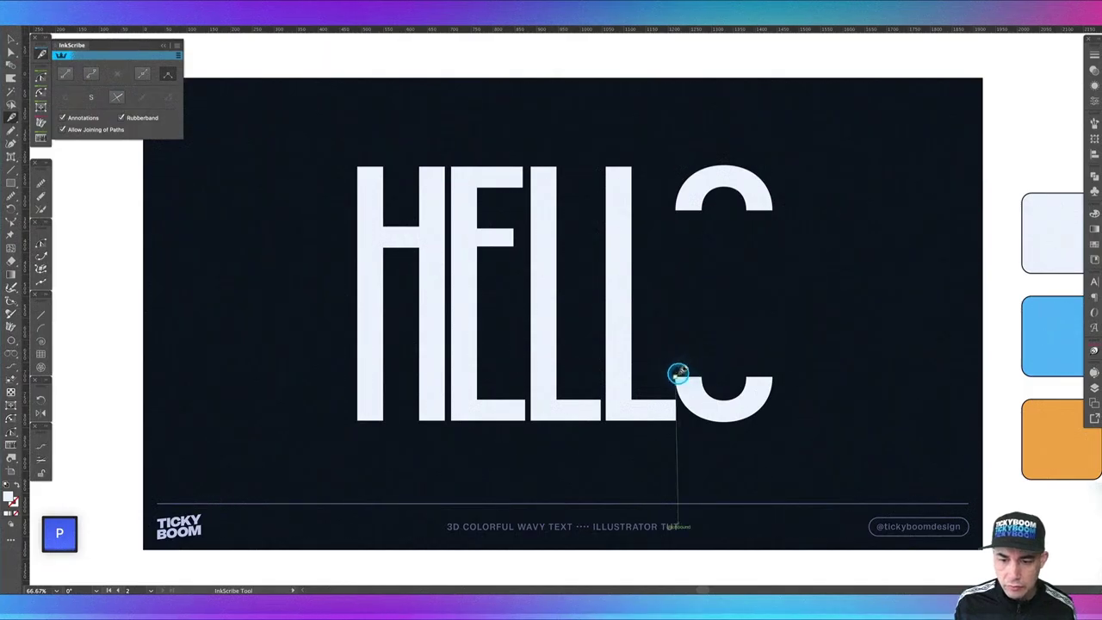
pyautogui.click(678, 213)
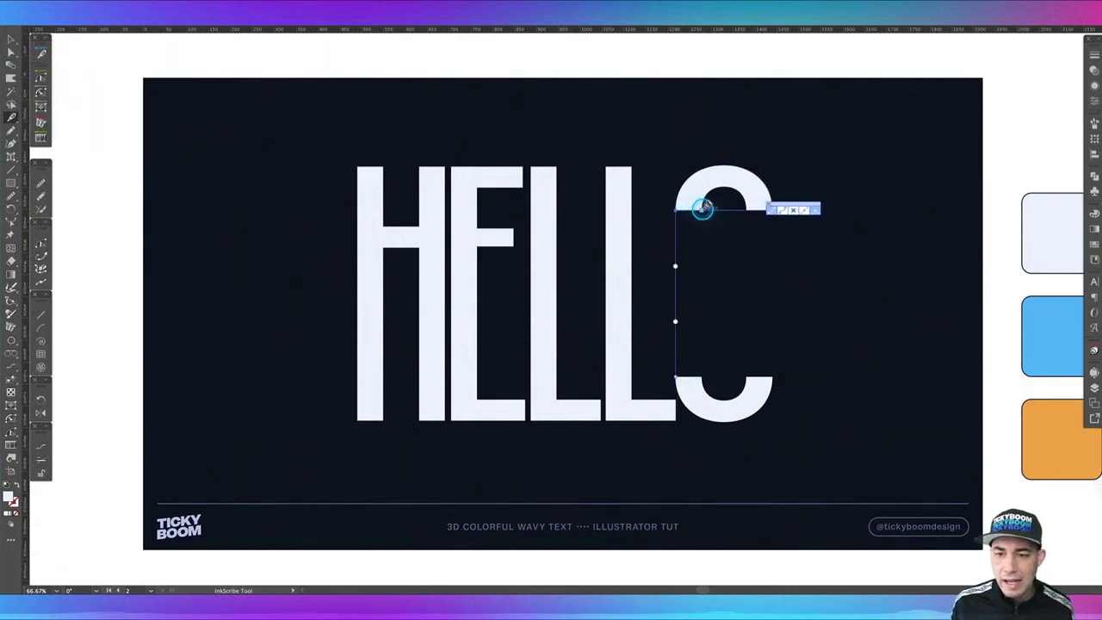
pyautogui.click(703, 208)
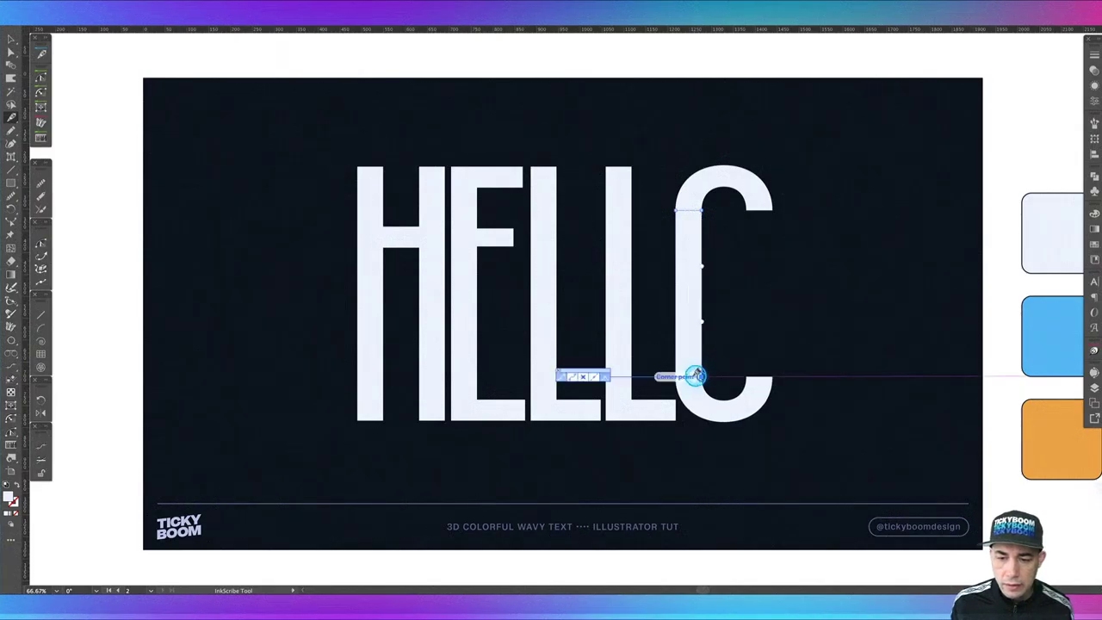
pyautogui.click(694, 375)
# - Duplicate the O's left stem in place and move the copy straight across to close the O's right side
pyautogui.press('a')
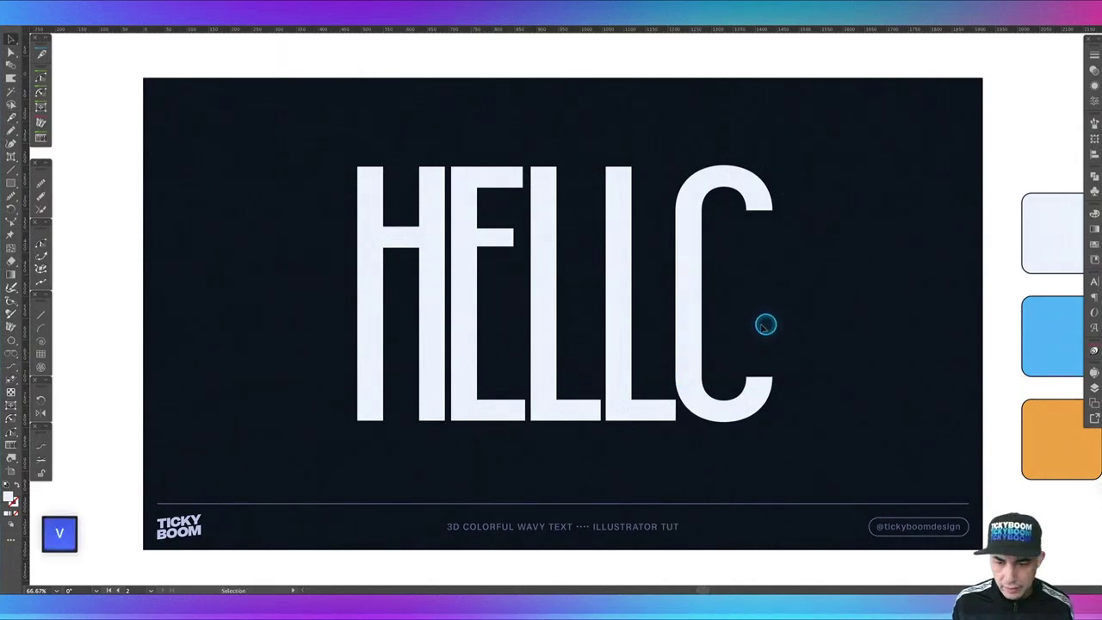
pyautogui.press('super+c')
pyautogui.press('super+f')
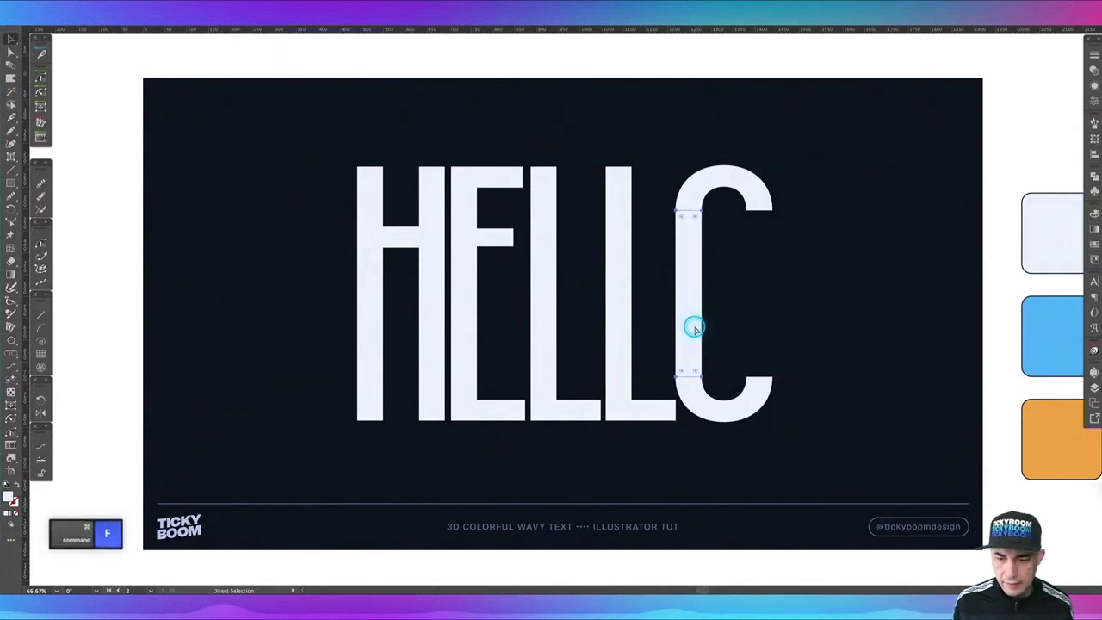
pyautogui.moveTo(696, 270); pyautogui.dragTo(760, 264)
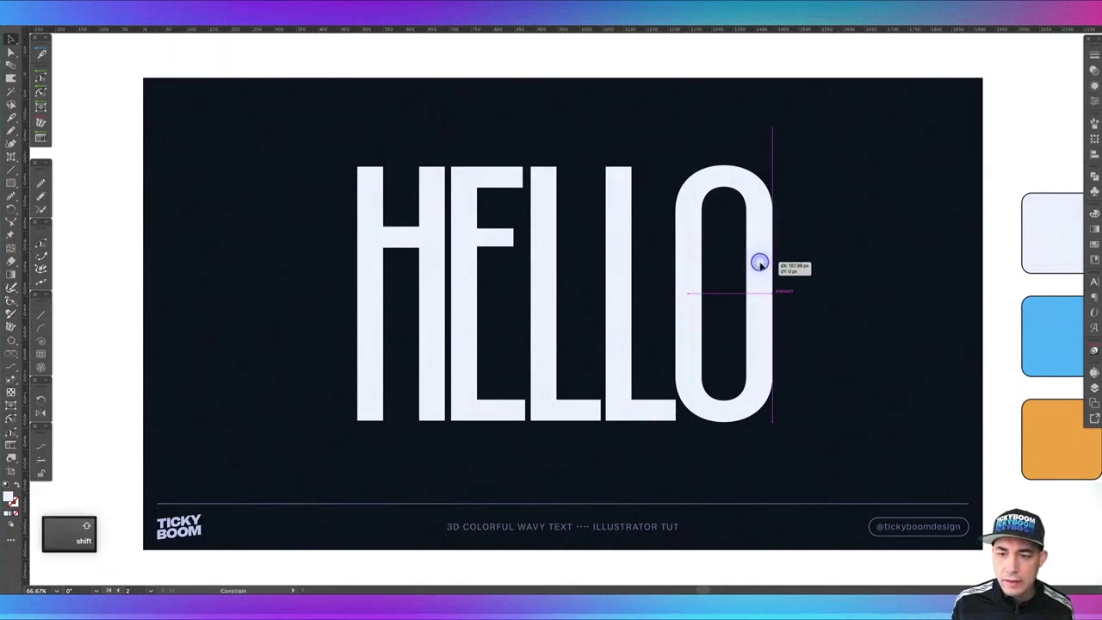
# - Unite all the HELLO letter pieces, including the four parts of the O, with the Pathfinder
pyautogui.press('v')
pyautogui.moveTo(232, 142); pyautogui.dragTo(816, 448)
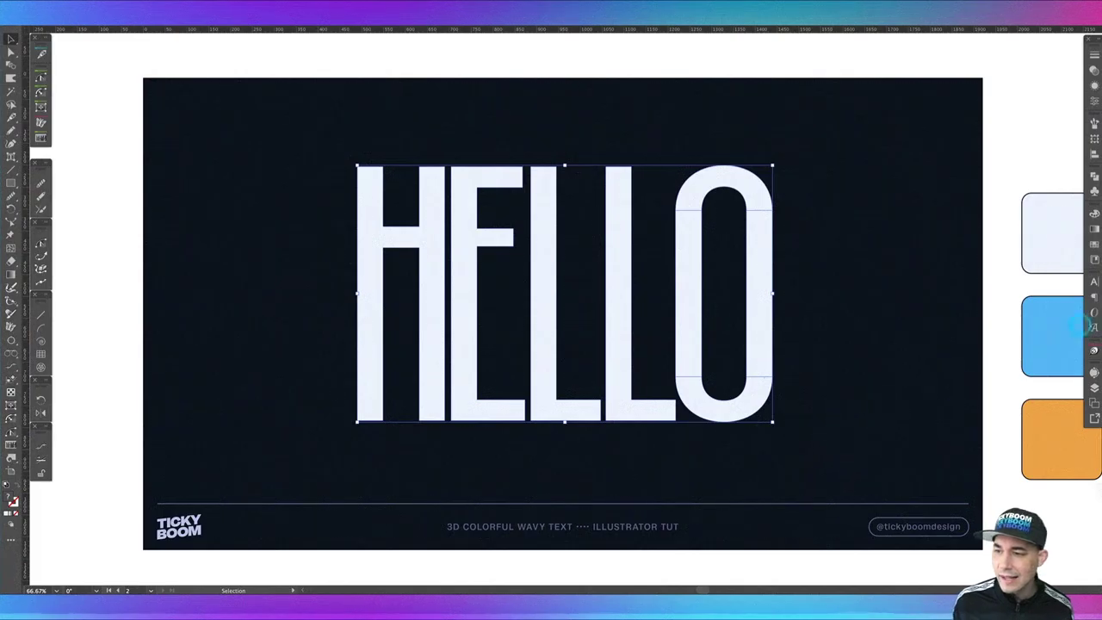
pyautogui.click(1094, 177)
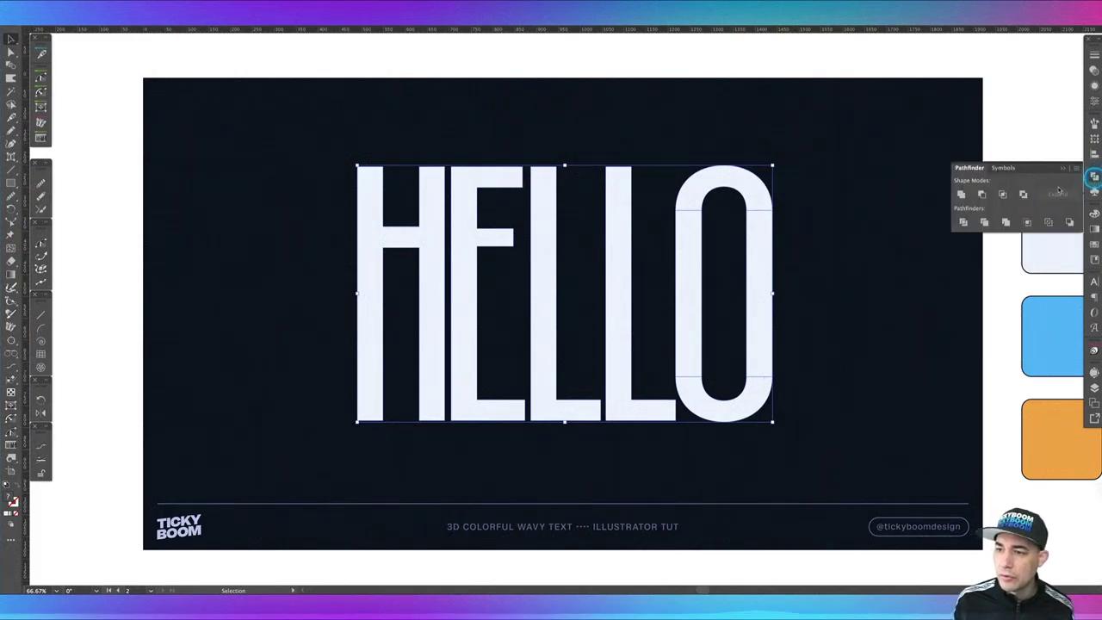
pyautogui.click(961, 194)
pyautogui.click(893, 246)
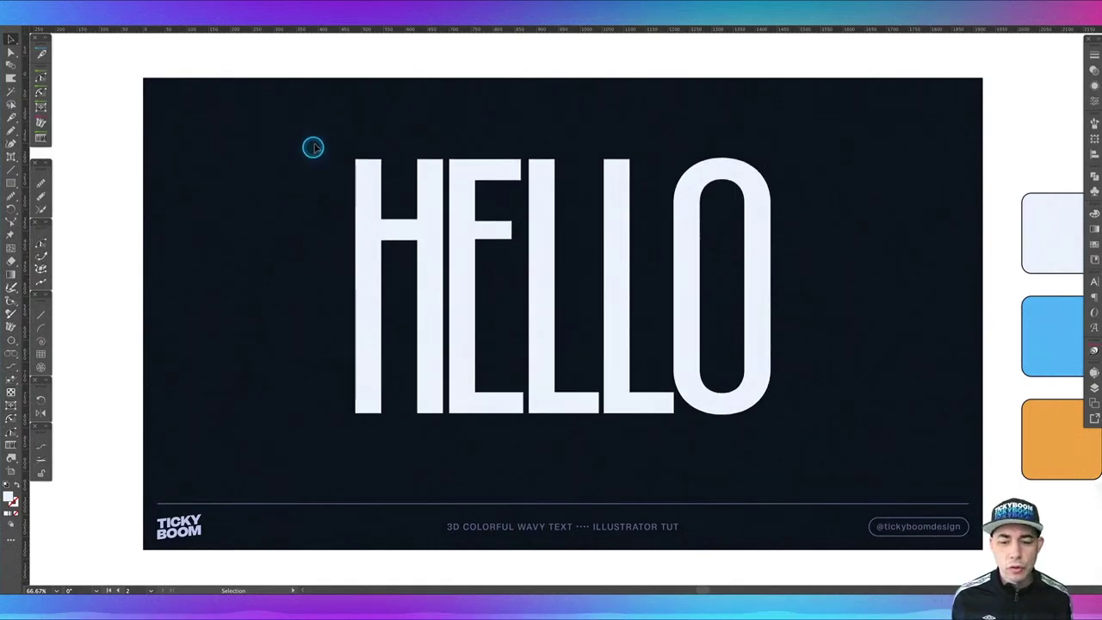
# - Release the compound path of the HELLO lettering and make all letters into one compound path again
pyautogui.moveTo(315, 144); pyautogui.dragTo(822, 427)
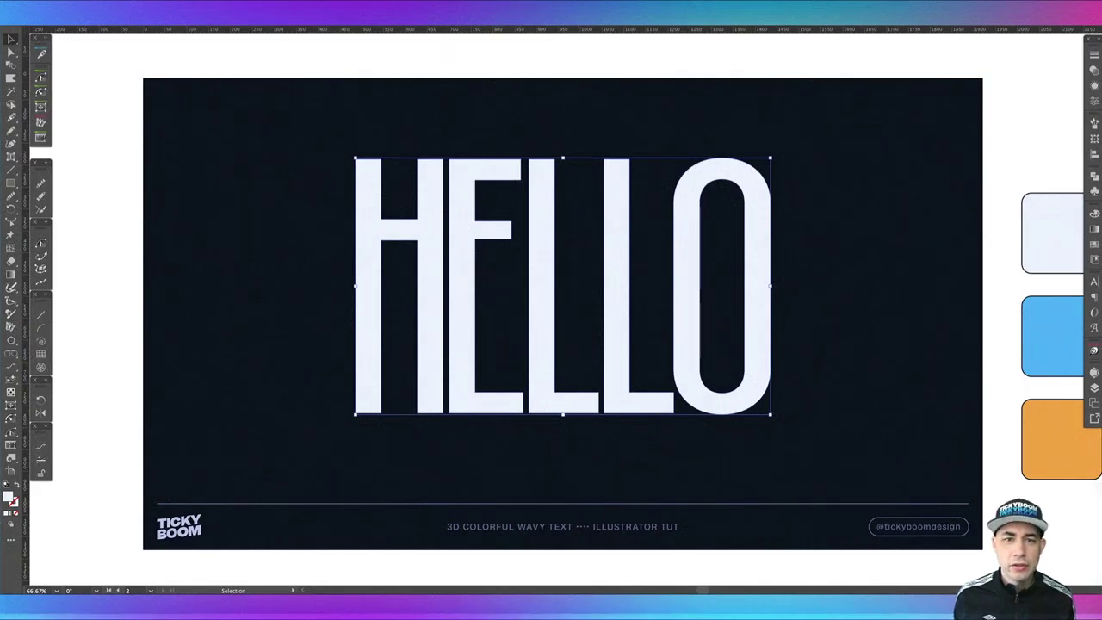
pyautogui.moveTo(310, 207); pyautogui.dragTo(845, 440)
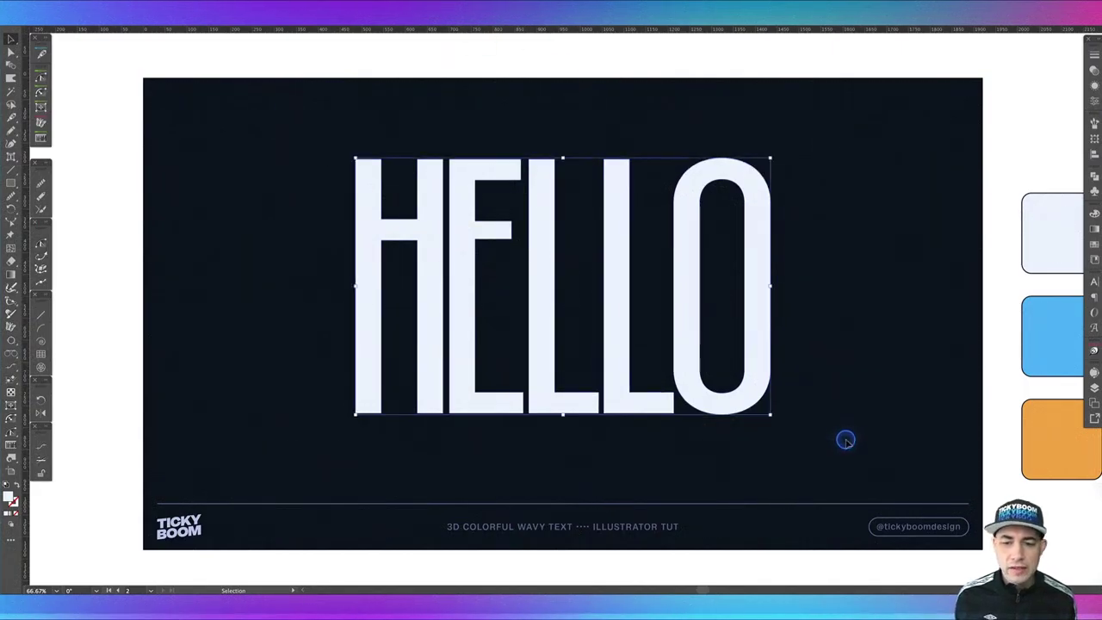
pyautogui.press('alt+shift+super+8')
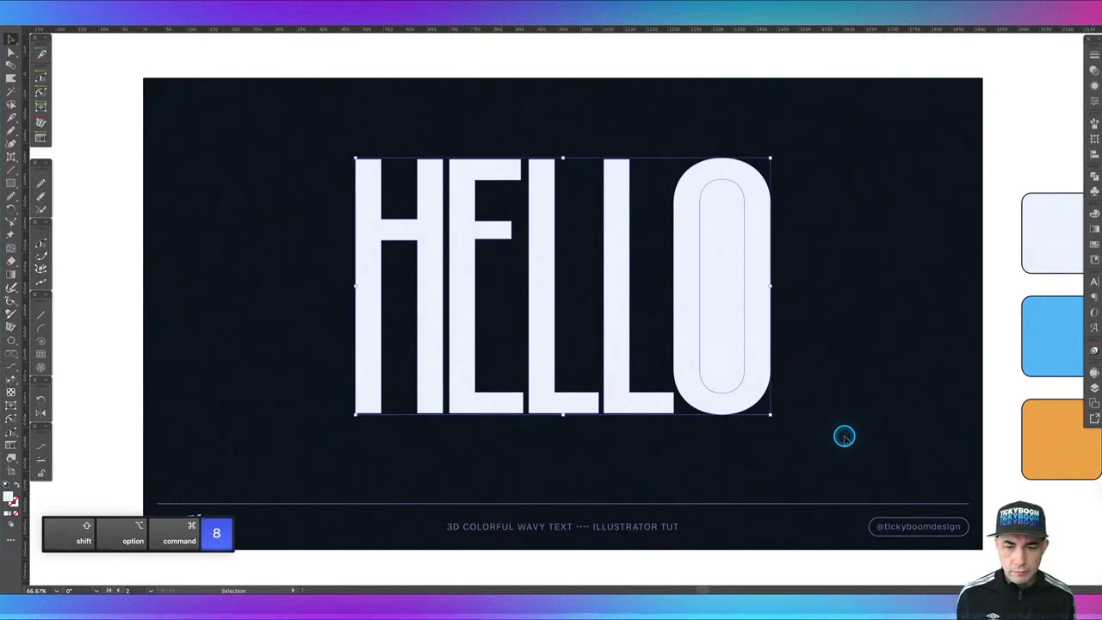
pyautogui.click(844, 436)
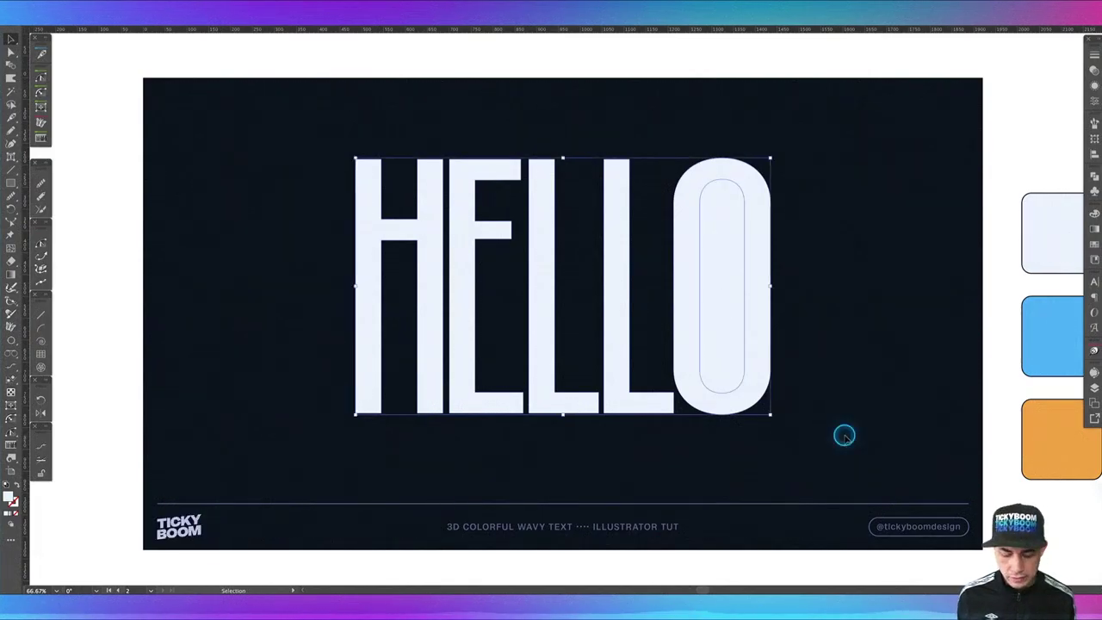
pyautogui.press('super+8')
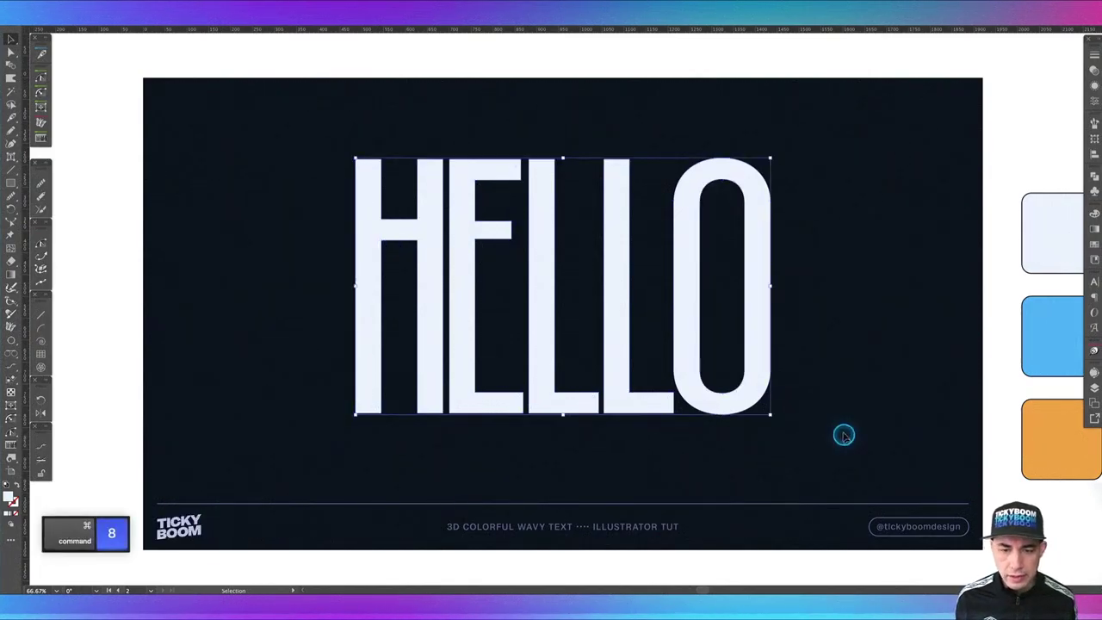
pyautogui.click(865, 384)
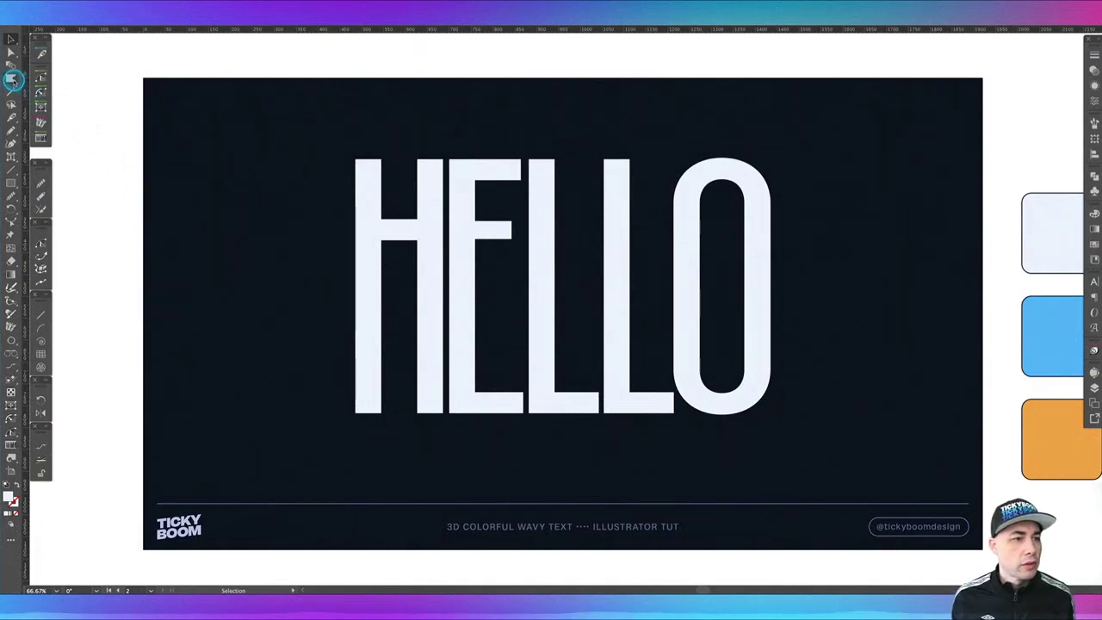
# - Set the Warp tool's intensity to 30%, keeping its other brush options
pyautogui.press('ctrl')
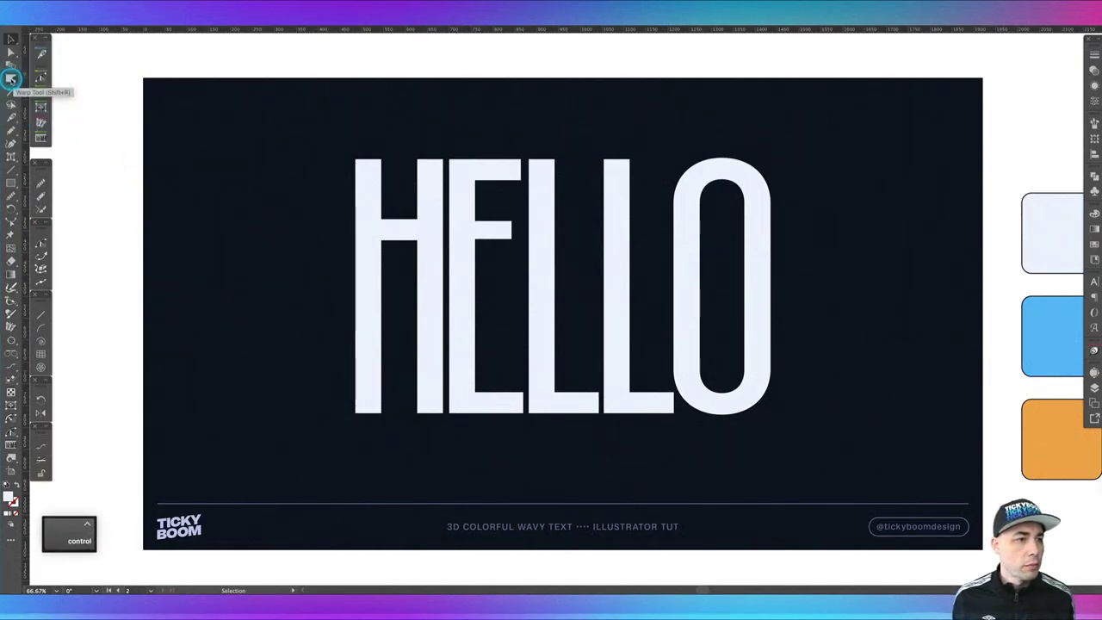
pyautogui.doubleClick(10, 78)
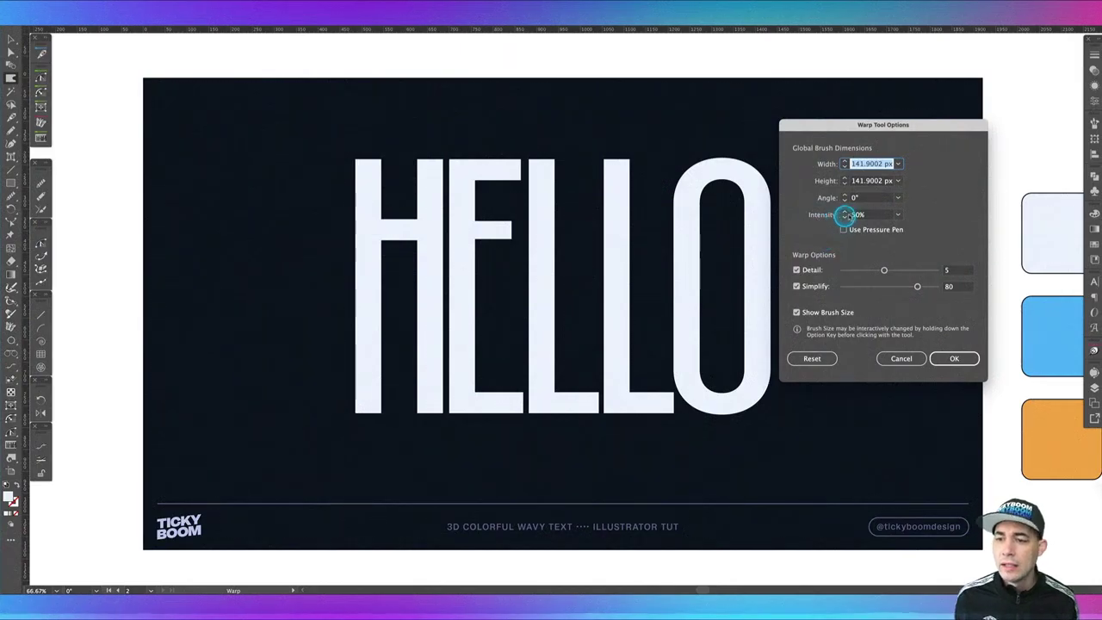
pyautogui.click(857, 214)
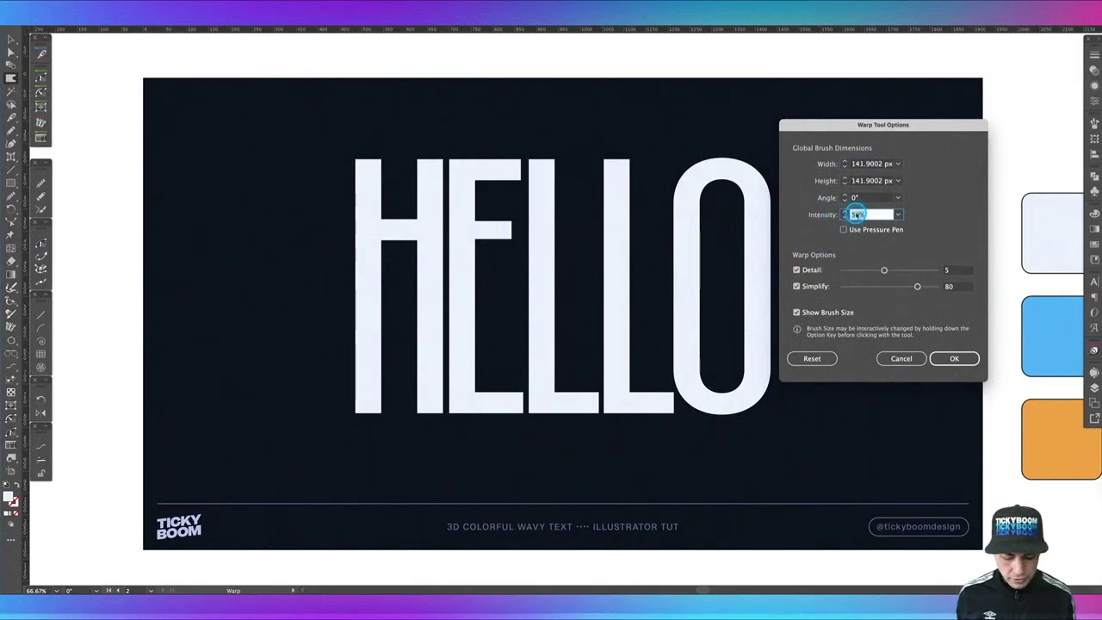
pyautogui.write('30')
pyautogui.press('Tab')
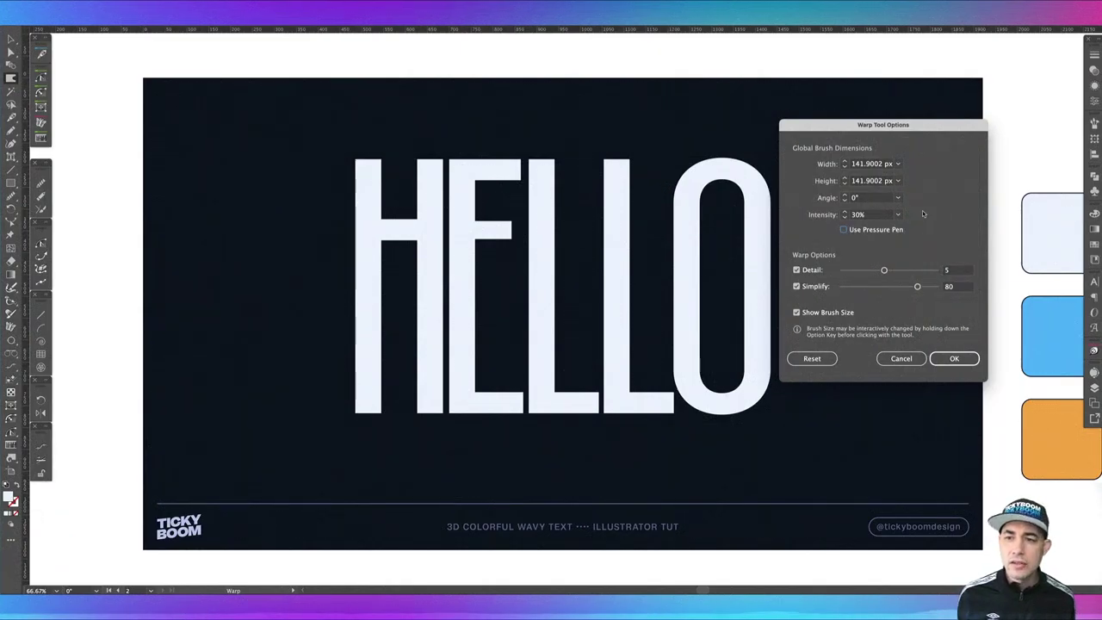
pyautogui.click(922, 210)
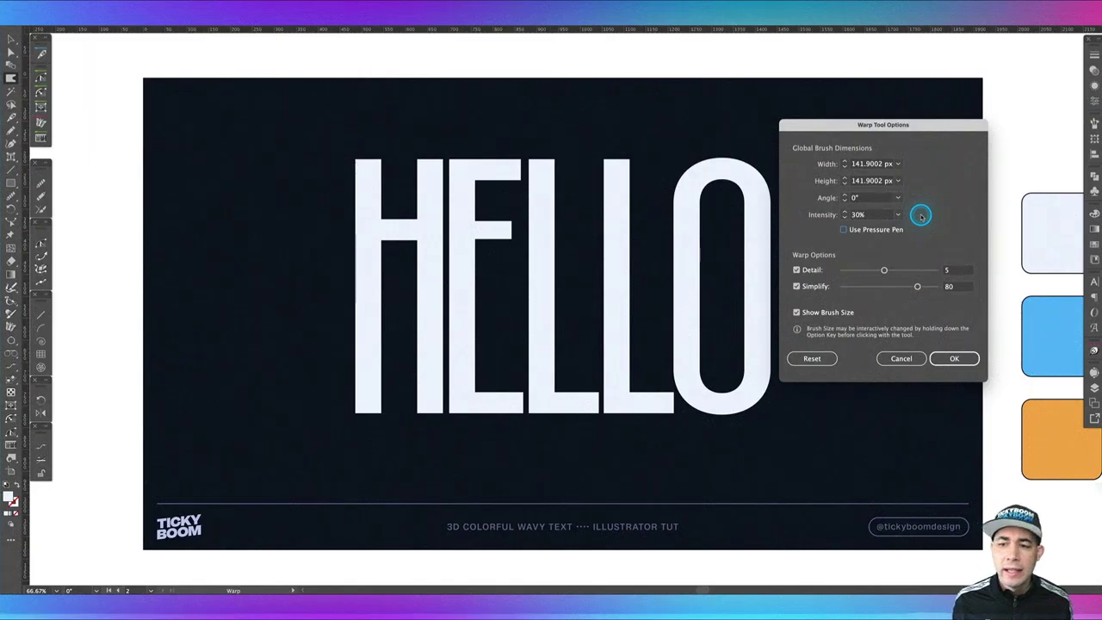
pyautogui.click(850, 219)
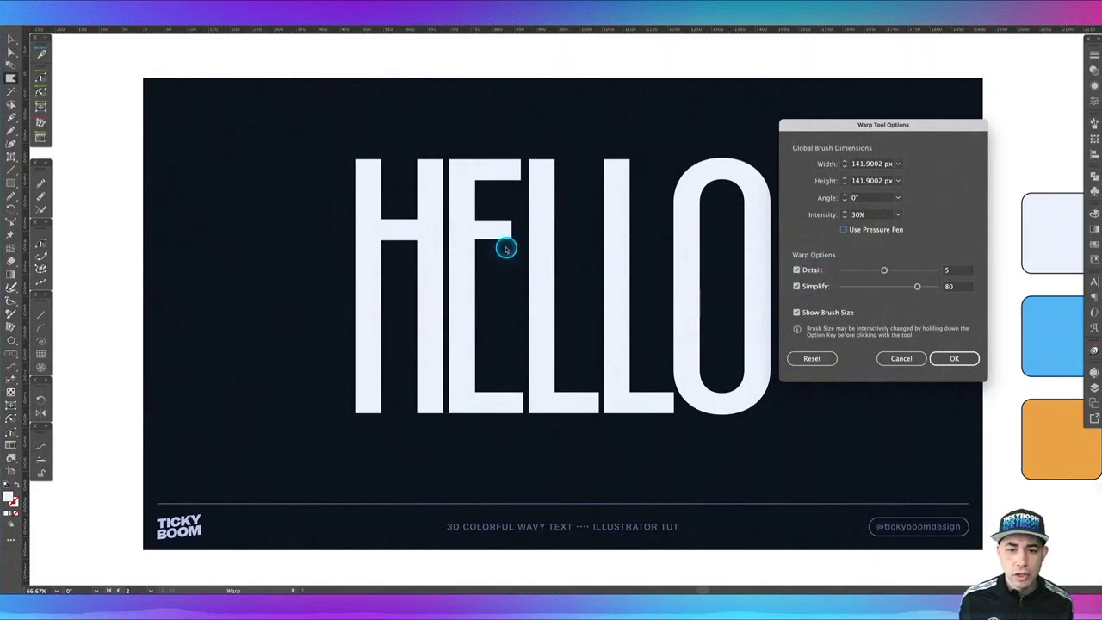
pyautogui.click(963, 360)
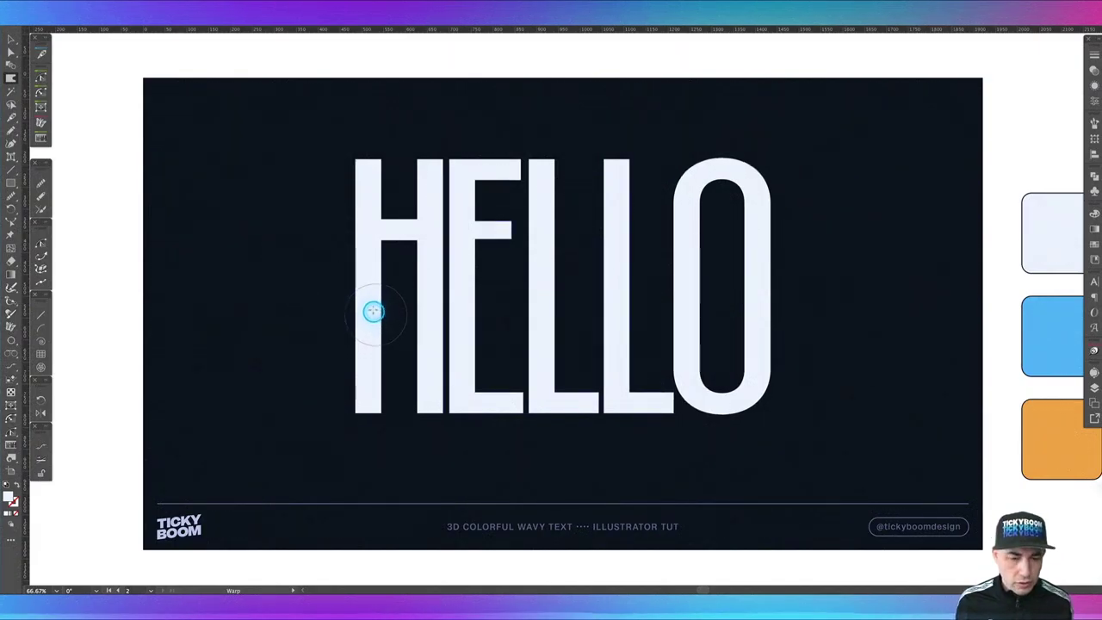
# - Select the whole HELLO lettering and return to the Warp tool with its current options
pyautogui.press('shift')
pyautogui.press('alt')
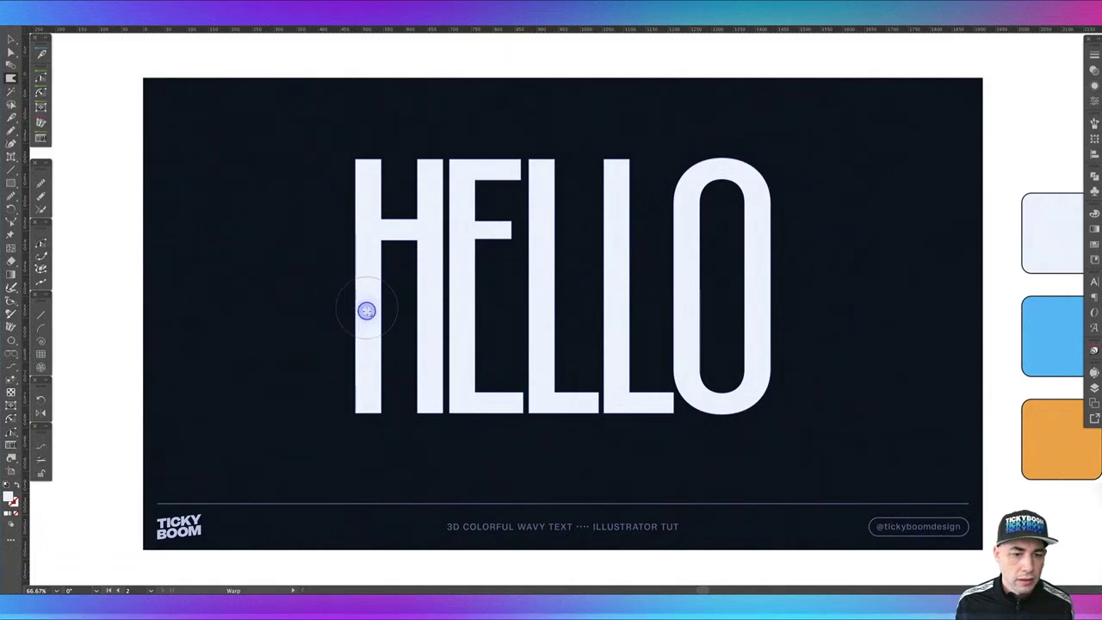
pyautogui.press('shift')
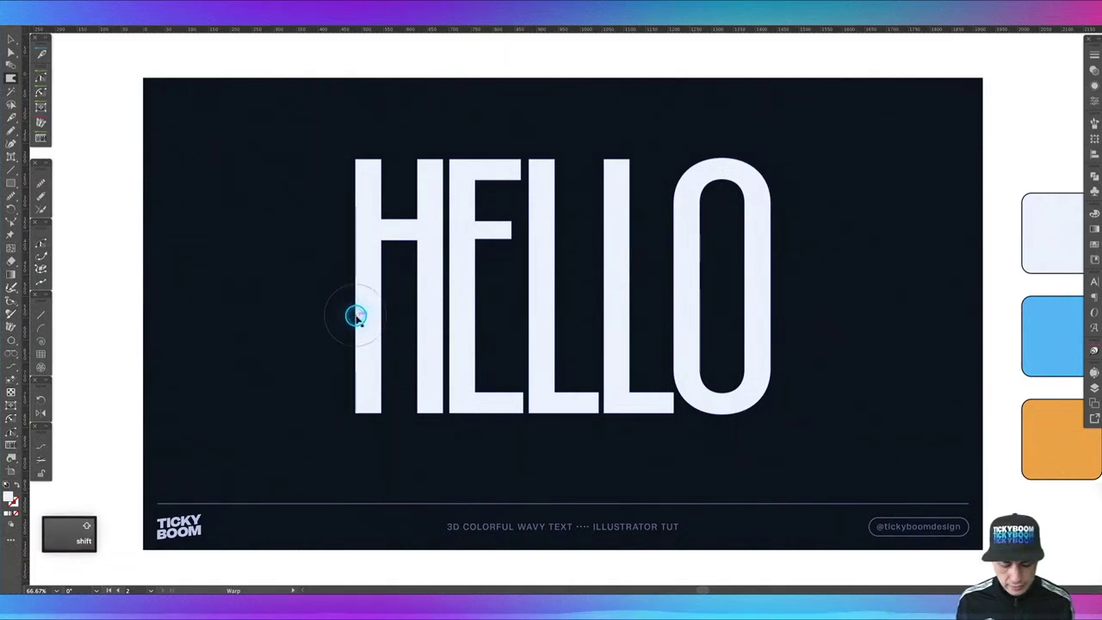
pyautogui.press('v')
pyautogui.click(365, 169)
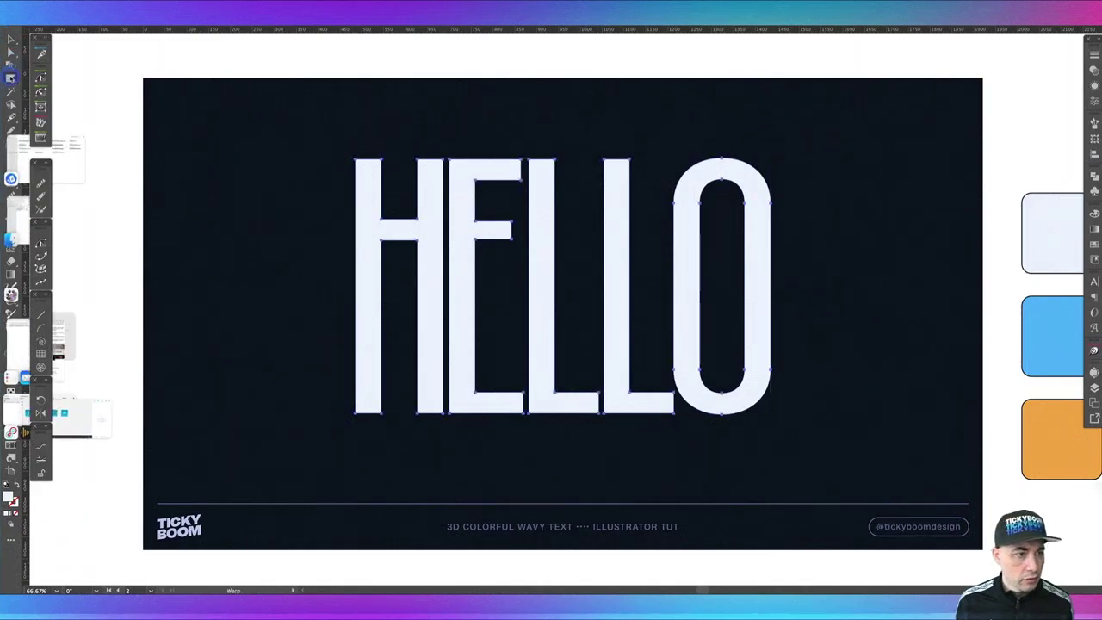
pyautogui.doubleClick(12, 344)
pyautogui.click(955, 358)
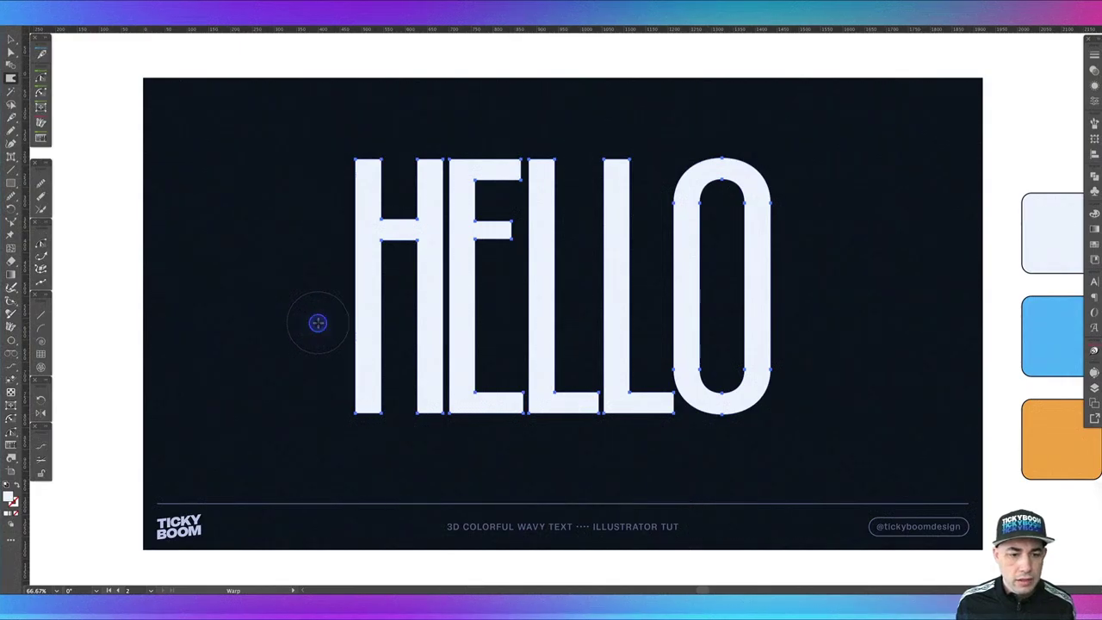
# - Enlarge the Warp brush and push the lower-middle part of all letters rightward with one horizontal stroke across the word
pyautogui.moveTo(318, 323); pyautogui.dragTo(844, 318)
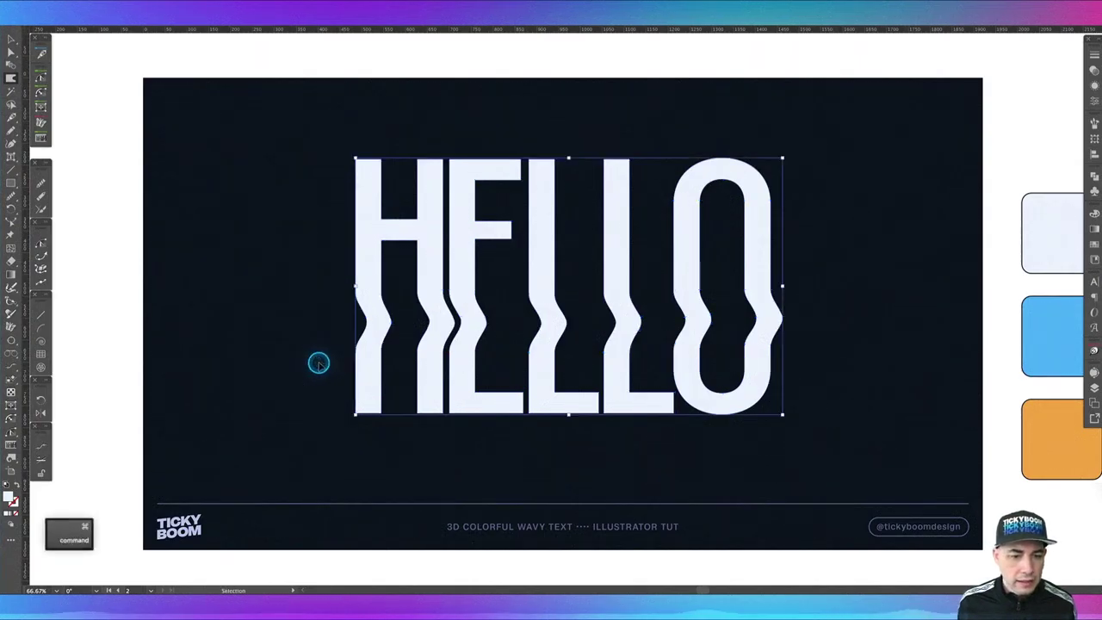
pyautogui.press('super+z')
pyautogui.hotkey('shift', 'alt')
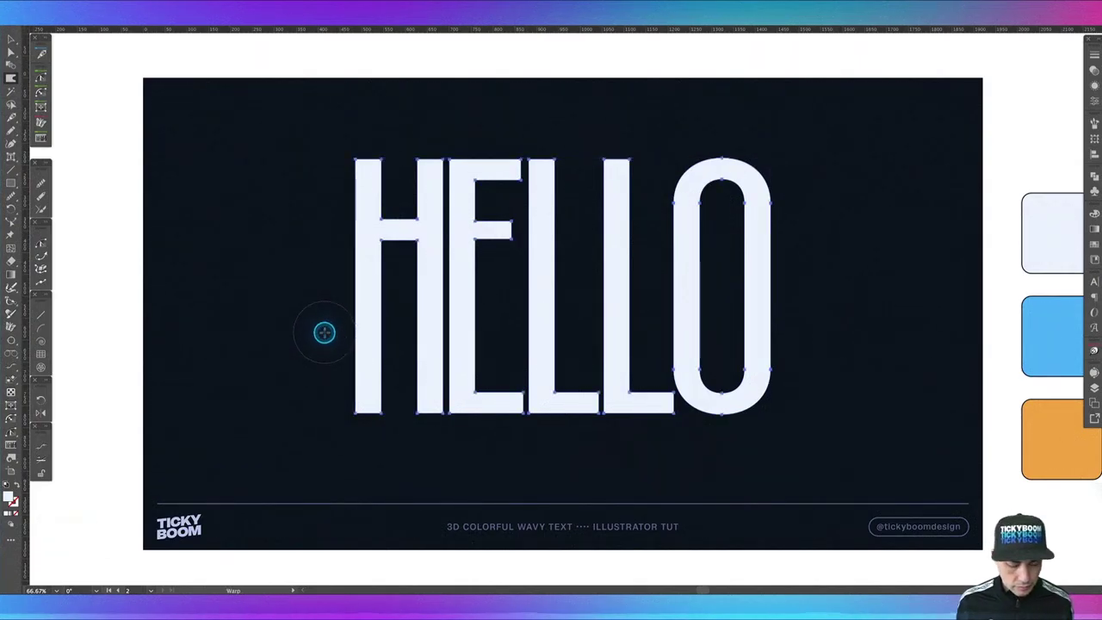
pyautogui.moveTo(324, 333)
pyautogui.mouseDown()
pyautogui.moveTo(335, 342)
pyautogui.moveTo(376, 325)
pyautogui.moveTo(859, 319)
pyautogui.mouseUp()
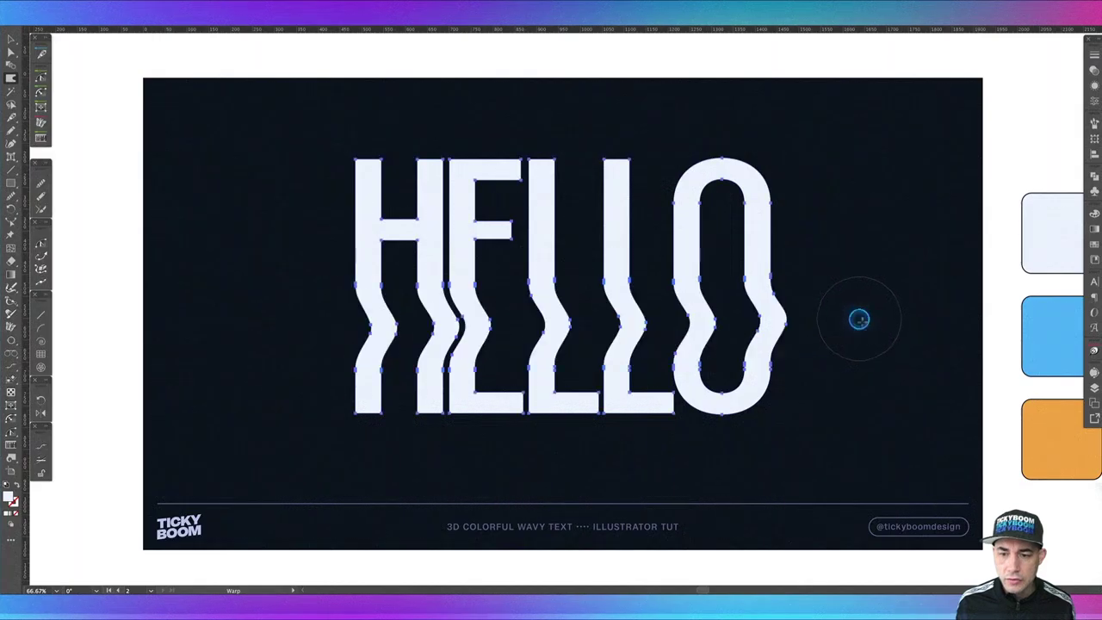
# - Copy the warped HELLO lettering, paste it in front, and move the duplicate off the artboard's left side as a backup
pyautogui.press('v')
pyautogui.click(850, 380)
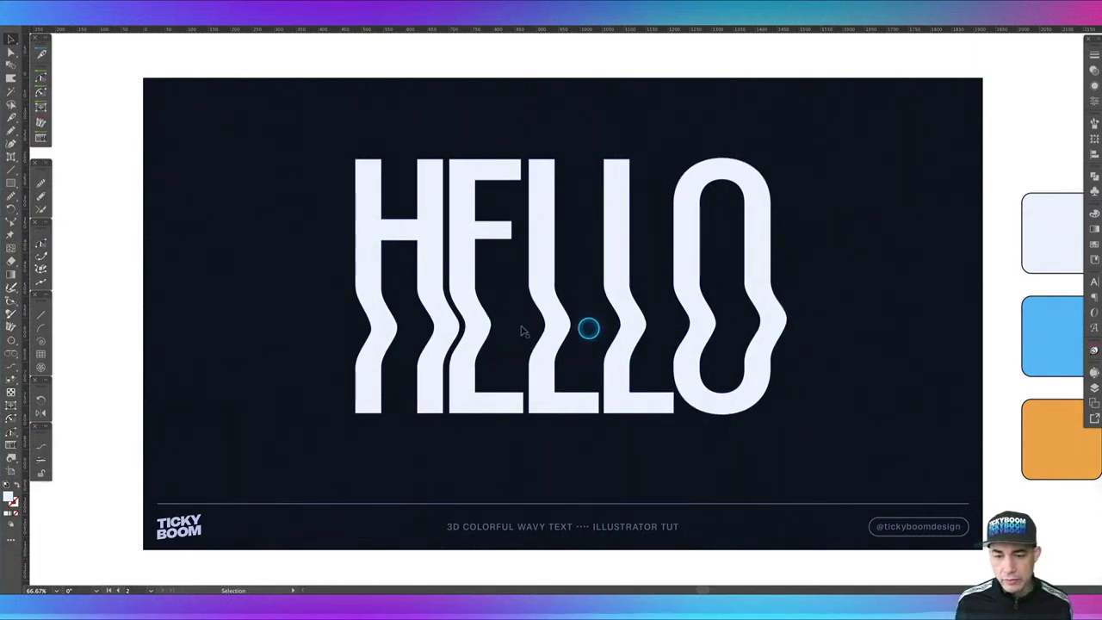
pyautogui.click(542, 288)
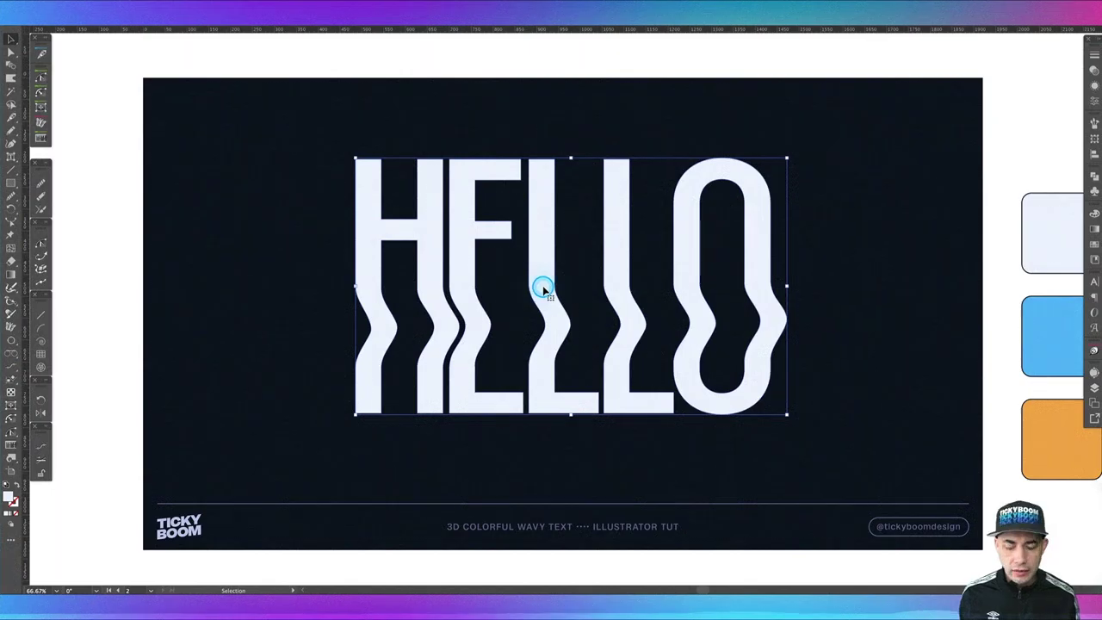
pyautogui.press('super+c')
pyautogui.press('super+f')
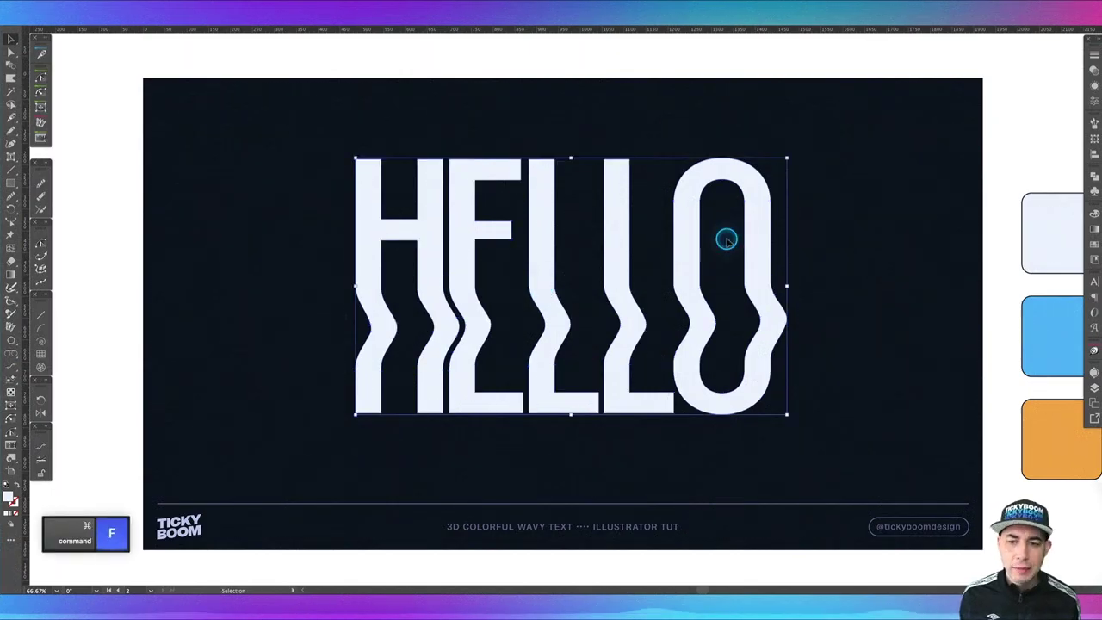
pyautogui.moveTo(765, 217); pyautogui.dragTo(109, 241)
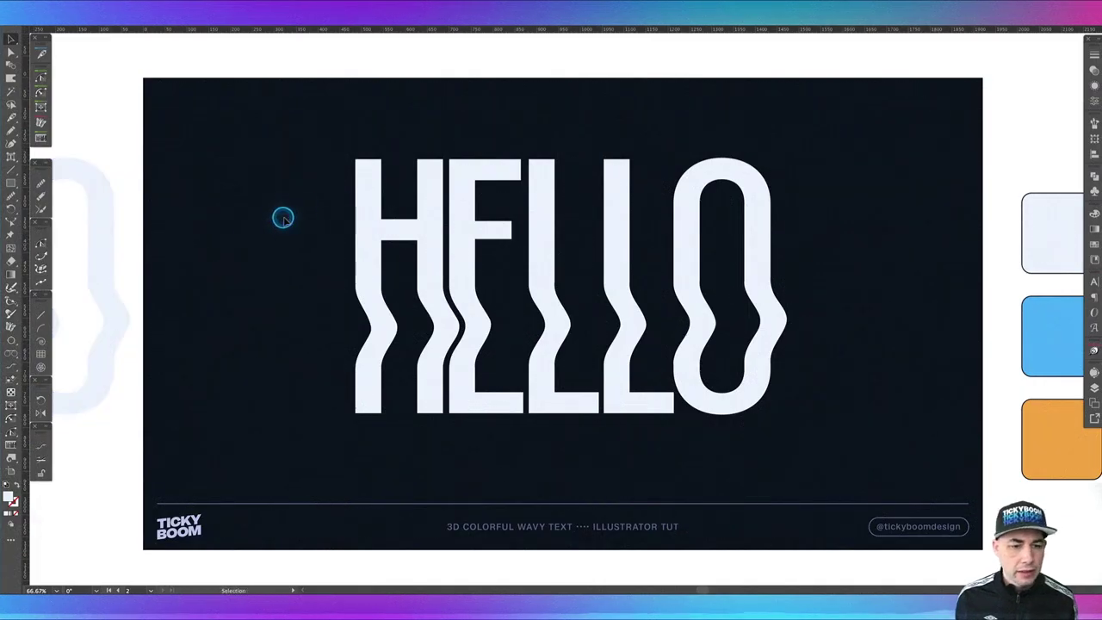
# - Open the classic 3D Extrude & Bevel effect for the HELLO lettering on the artboard
pyautogui.click(541, 218)
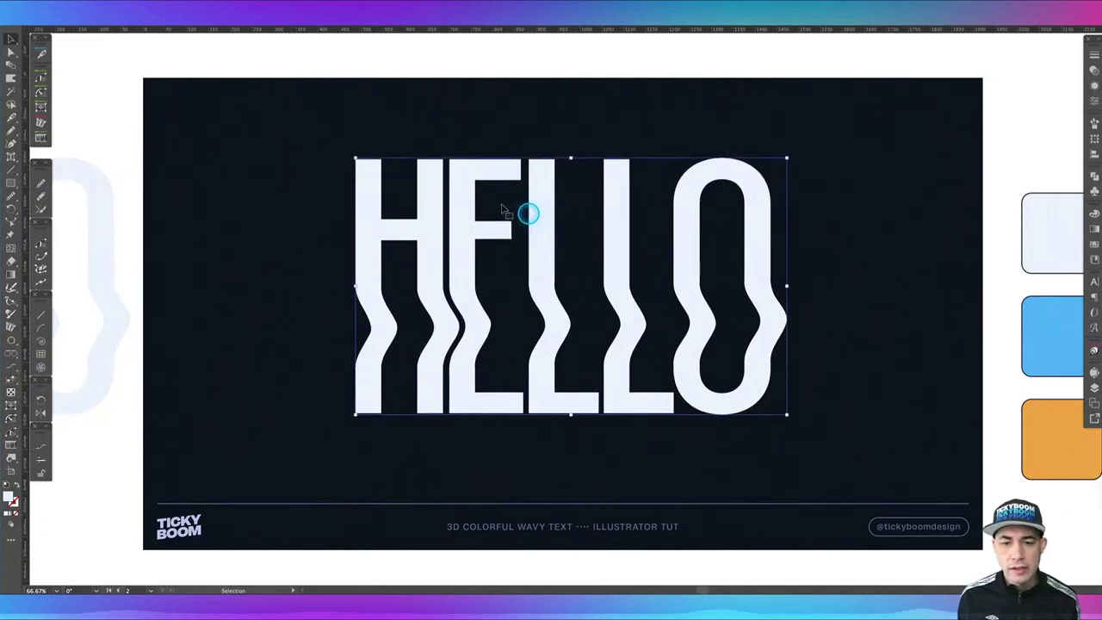
pyautogui.hotkey('alt', 'Tab')
pyautogui.moveTo(523, 257)
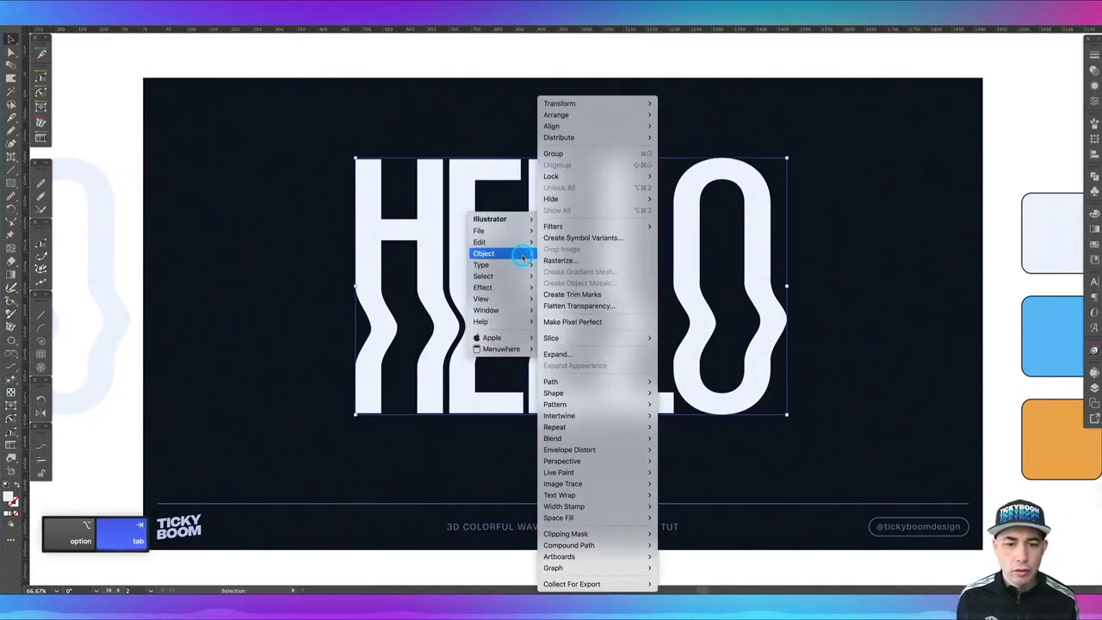
pyautogui.moveTo(508, 287)
pyautogui.moveTo(623, 271)
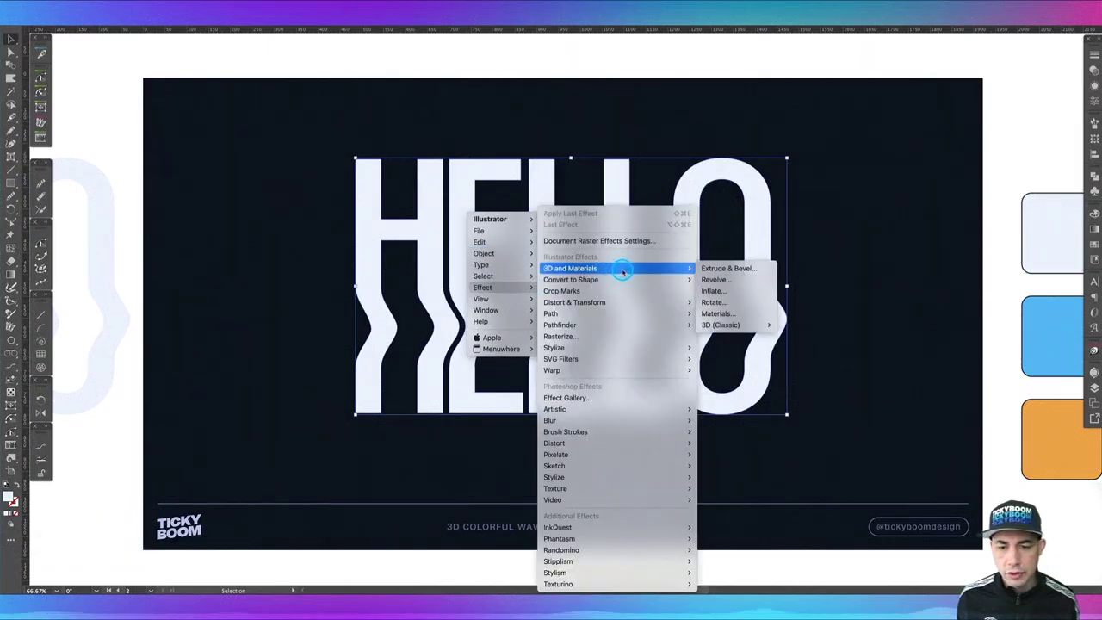
pyautogui.moveTo(749, 329)
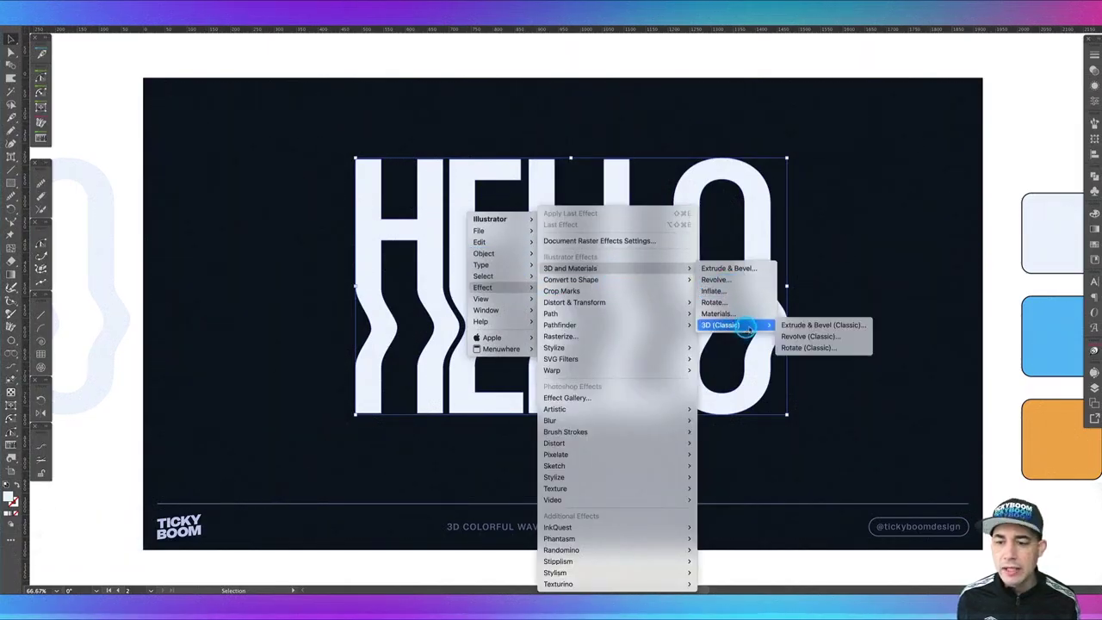
pyautogui.click(816, 328)
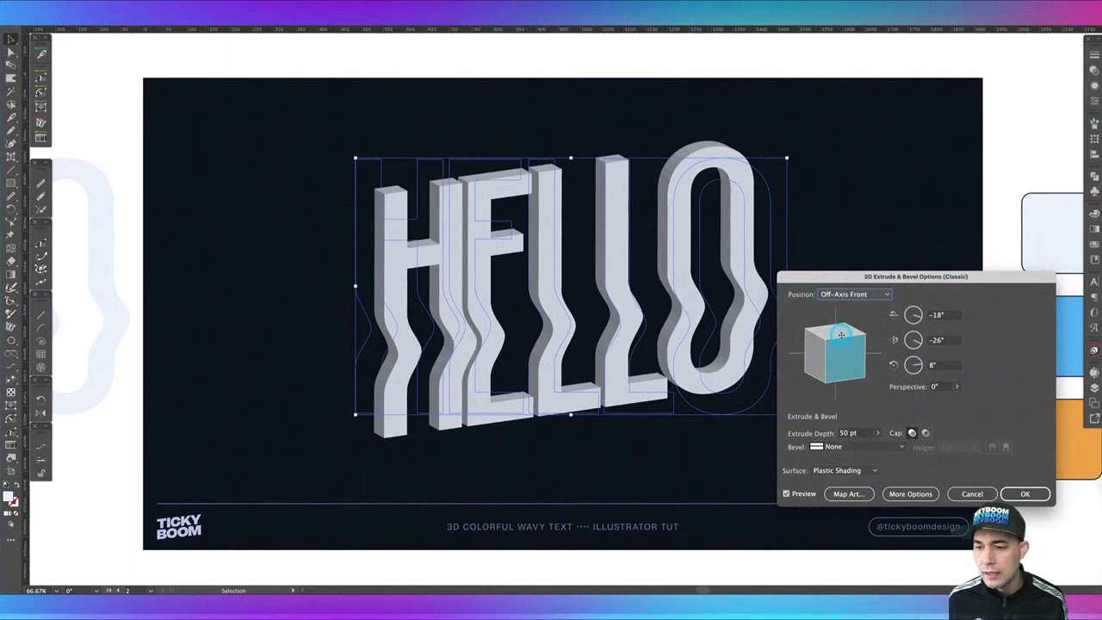
# - Rotate the extruded lettering to about -7°, 30° and -5°, and set the extrude depth to 300 pt
pyautogui.moveTo(824, 359); pyautogui.dragTo(835, 335)
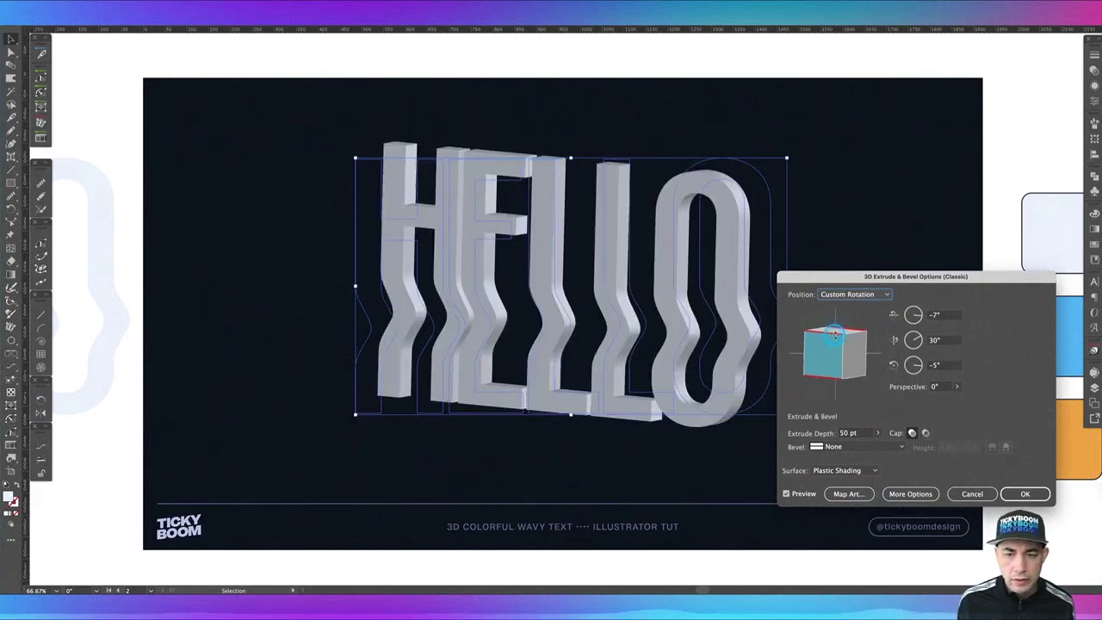
pyautogui.click(850, 434)
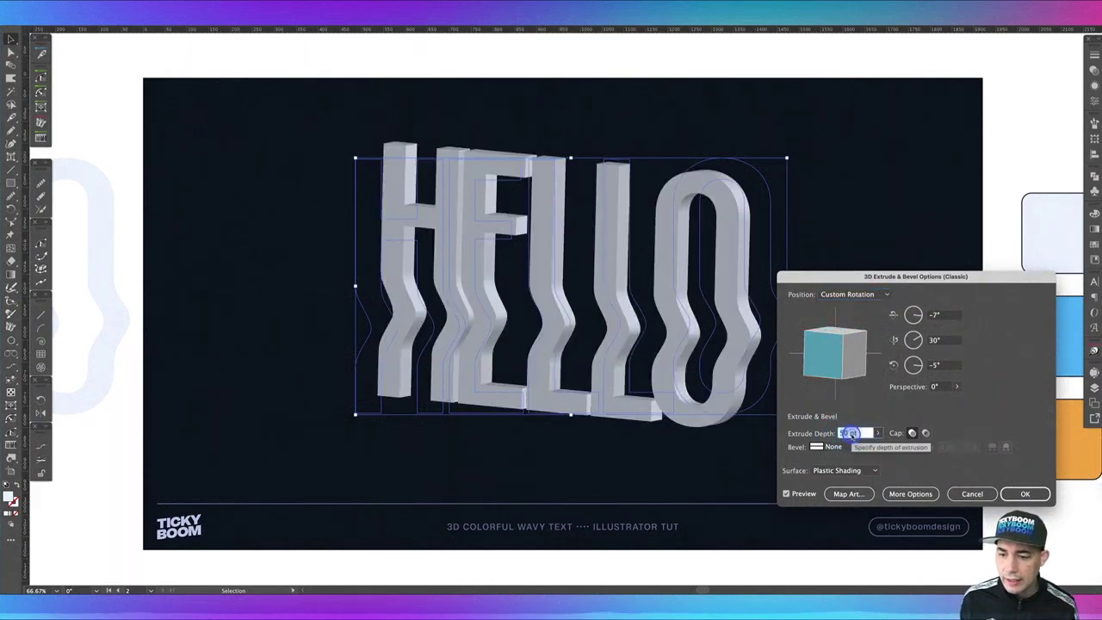
pyautogui.write('300')
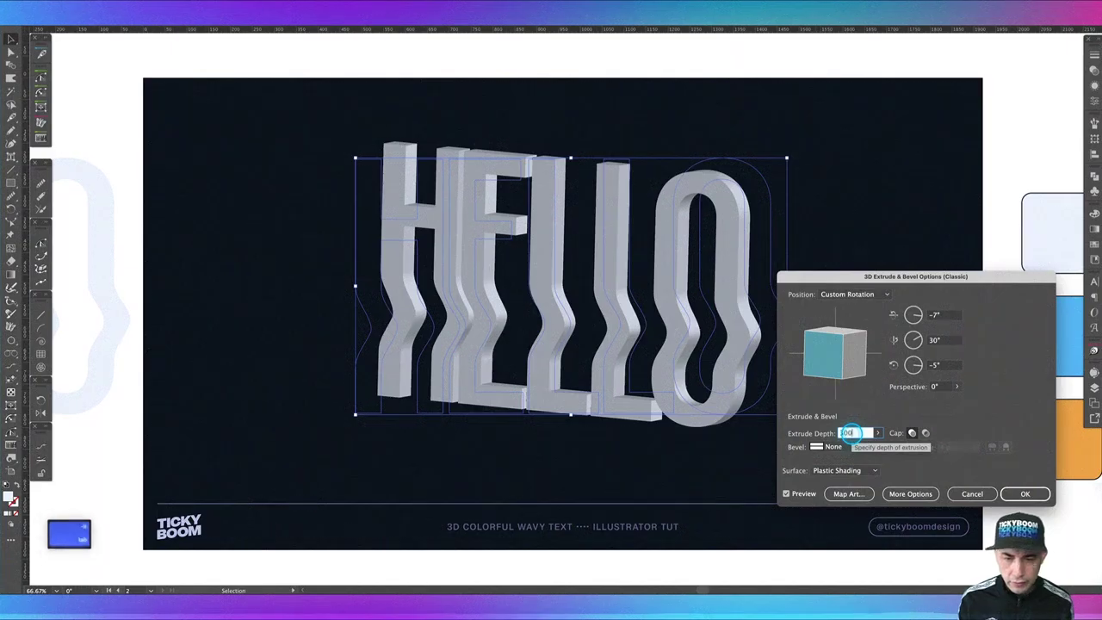
pyautogui.press('Tab')
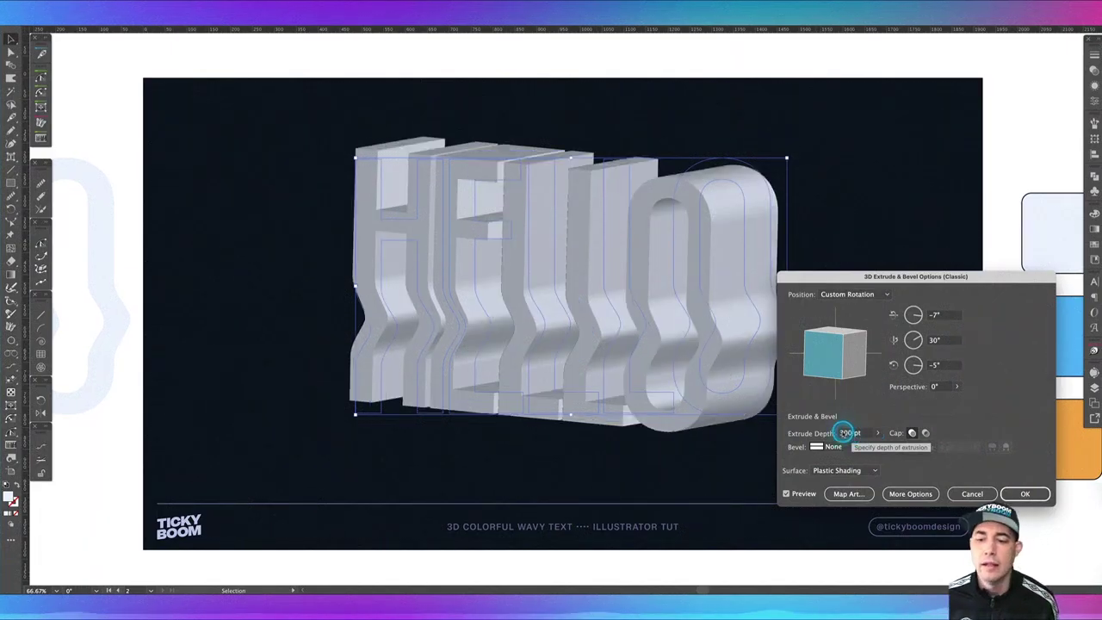
# - Level the X and Z rotation to 0°, and re-angle the extruded lettering to about 21°, 30° and 5°
pyautogui.moveTo(826, 332); pyautogui.dragTo(826, 331)
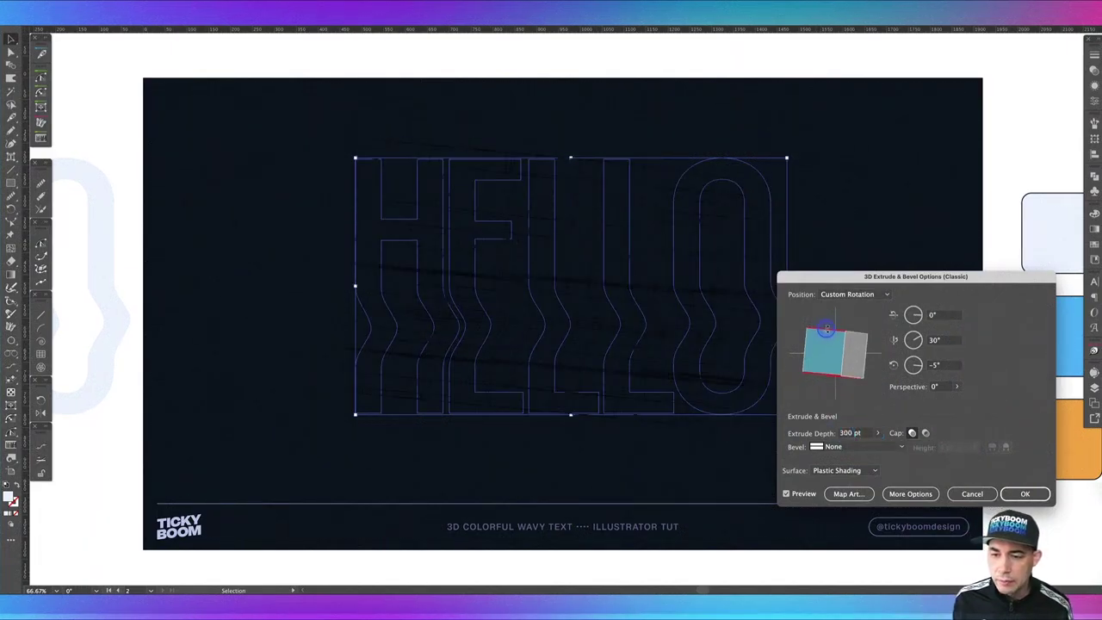
pyautogui.click(944, 365)
pyautogui.write('0')
pyautogui.press('Tab')
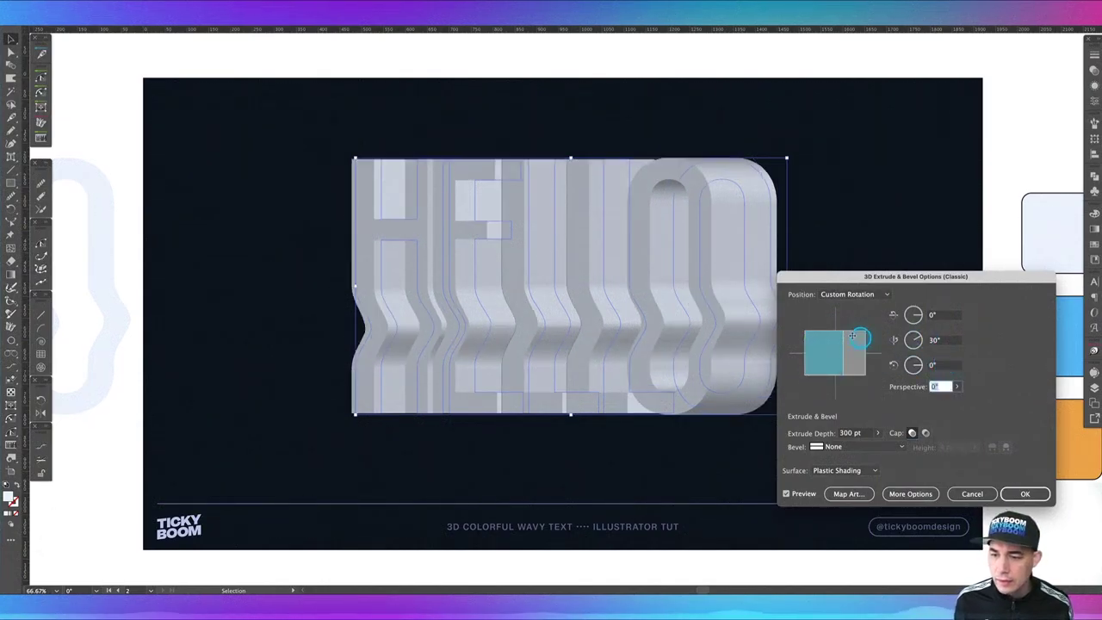
pyautogui.moveTo(826, 328); pyautogui.dragTo(828, 321)
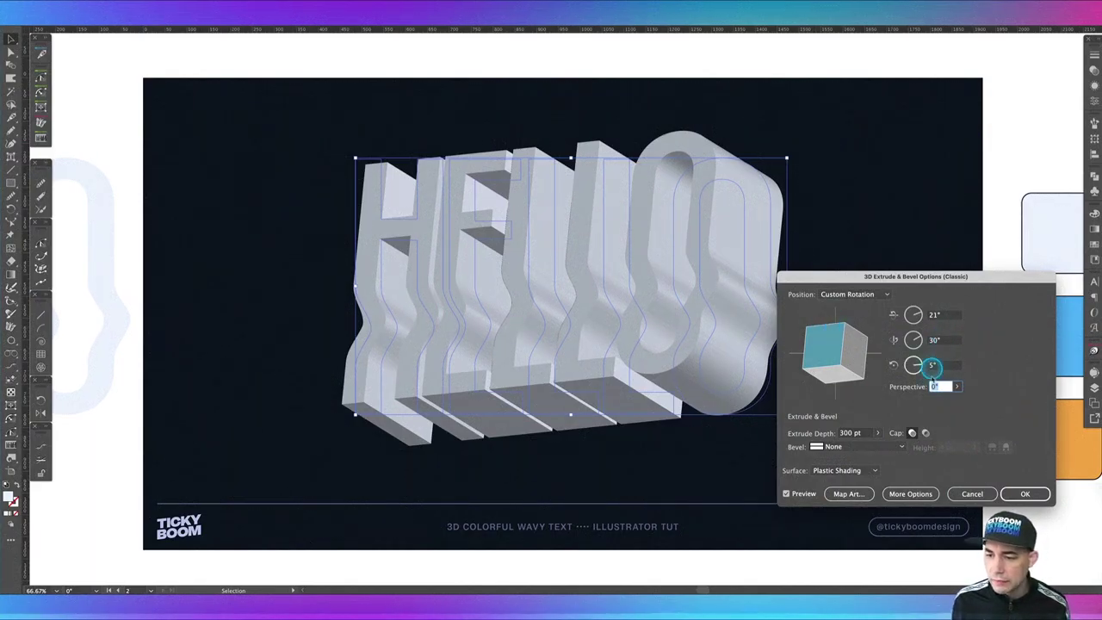
# - Set the extrusion's perspective to 70° and apply the 3D effect to the HELLO lettering
pyautogui.doubleClick(941, 385)
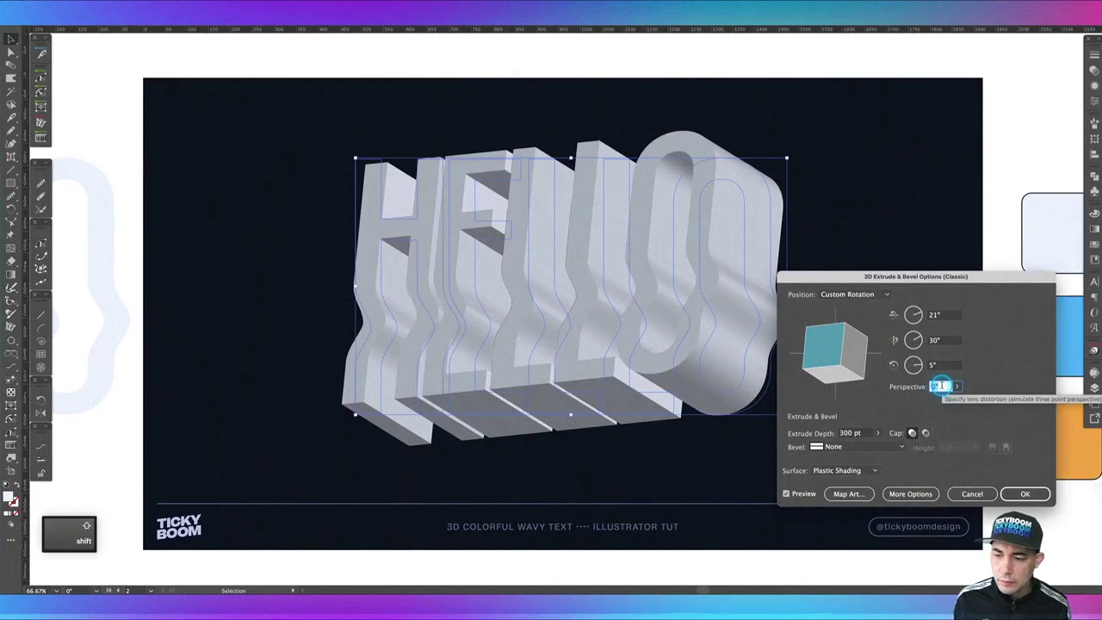
pyautogui.hotkey('shift', 'Up')
pyautogui.hotkey('shift', 'Up')
pyautogui.hotkey('shift', 'Up')
pyautogui.hotkey('shift', 'Up')
pyautogui.hotkey('shift', 'Up')
pyautogui.hotkey('shift', 'Up')
pyautogui.hotkey('shift', 'Up')
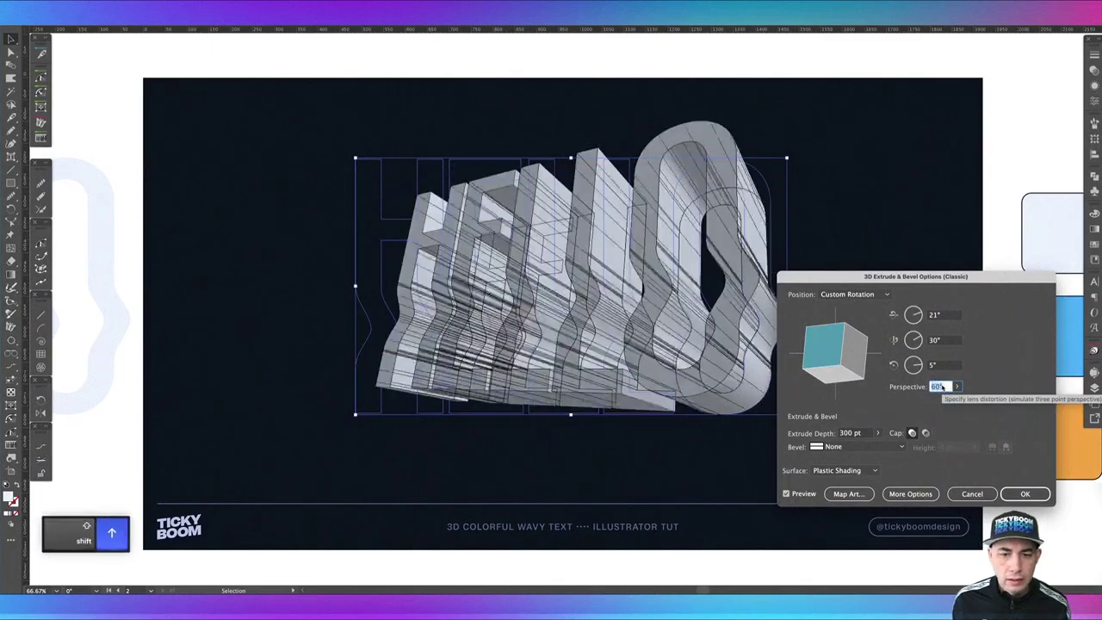
pyautogui.hotkey('shift', 'Down')
pyautogui.hotkey('shift', 'Up')
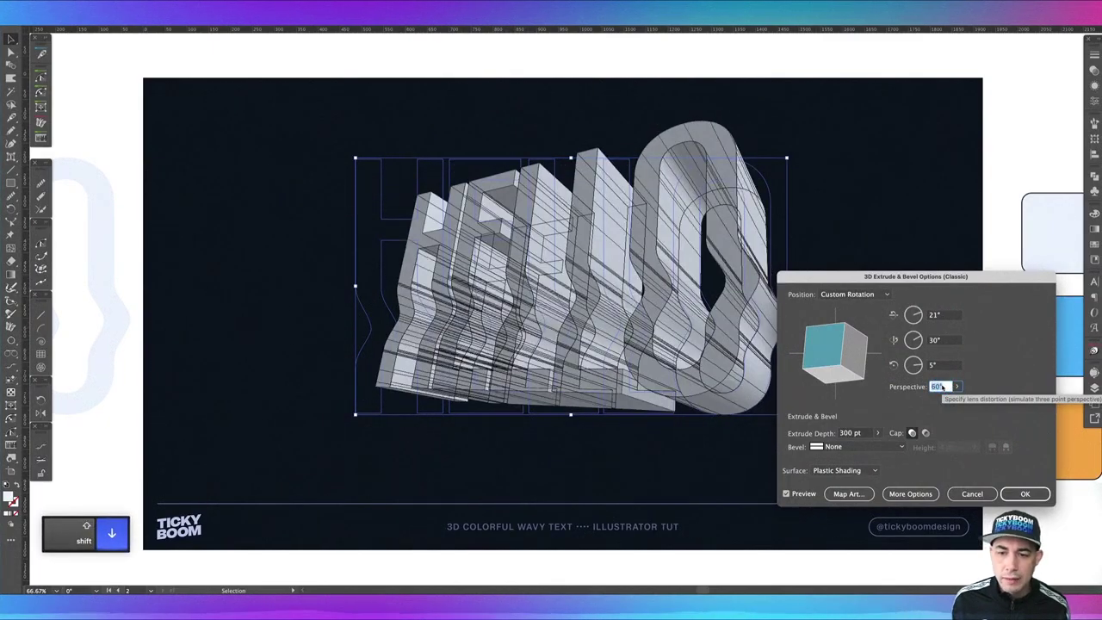
pyautogui.hotkey('shift', 'Up')
pyautogui.hotkey('shift', 'Down')
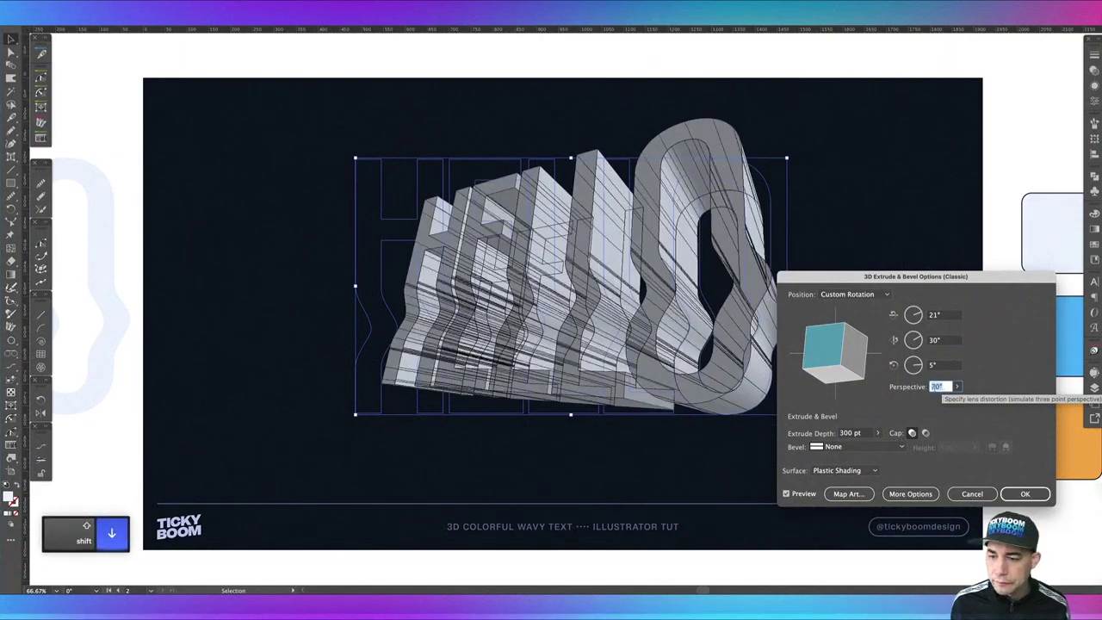
pyautogui.moveTo(832, 277); pyautogui.dragTo(875, 205)
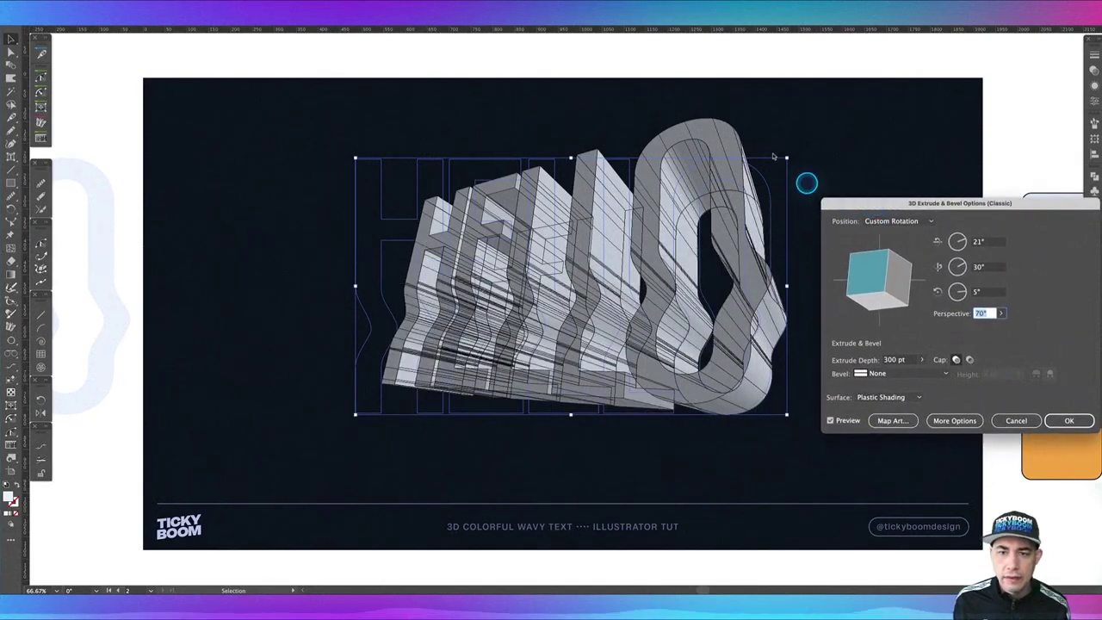
pyautogui.click(1064, 422)
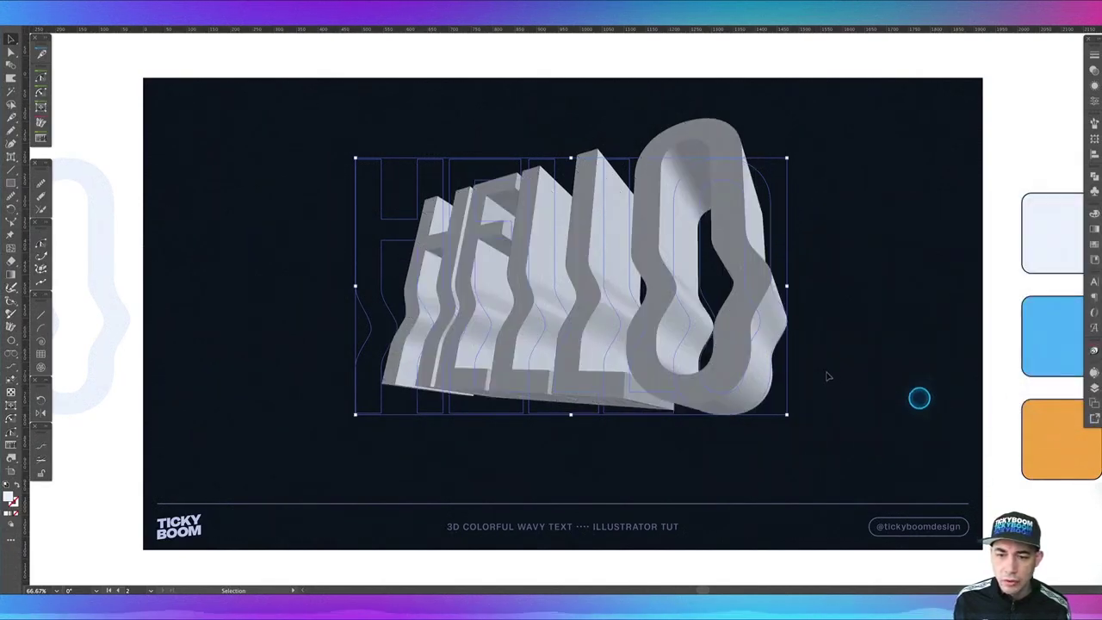
# - Expand the appearance of the extruded HELLO lettering into editable shapes, and deselect it
pyautogui.rightClick(630, 332)
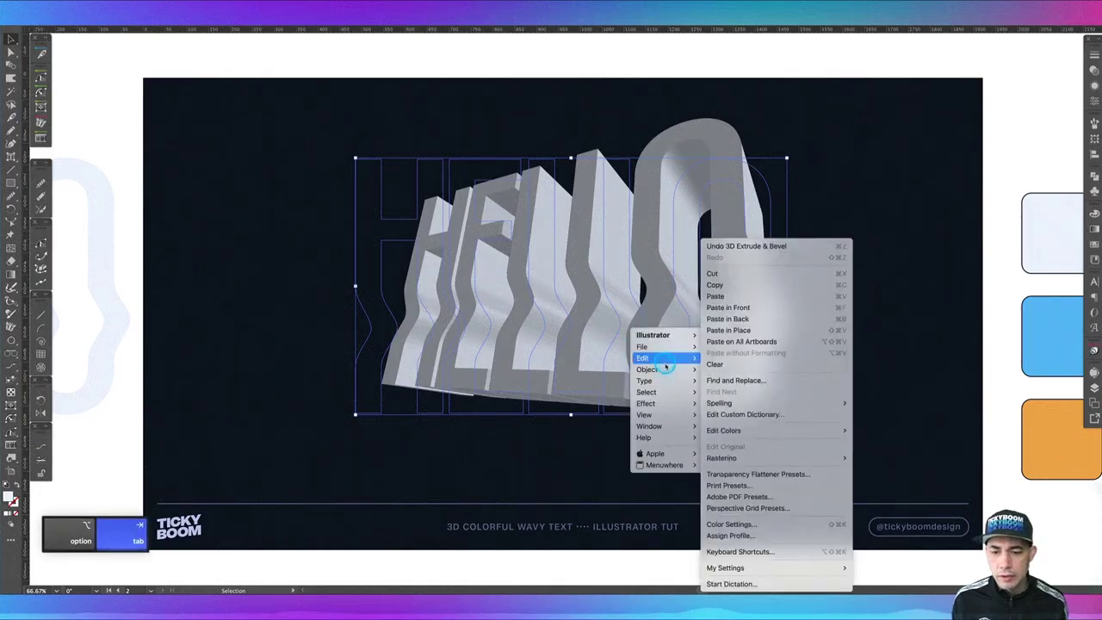
pyautogui.moveTo(646, 369)
pyautogui.click(742, 366)
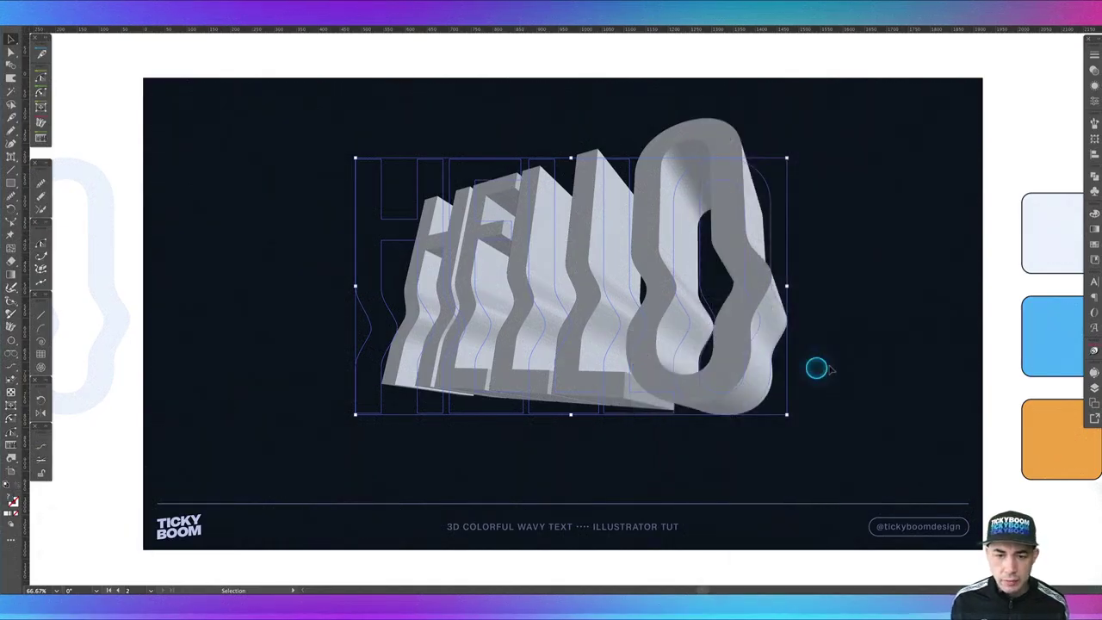
pyautogui.click(846, 312)
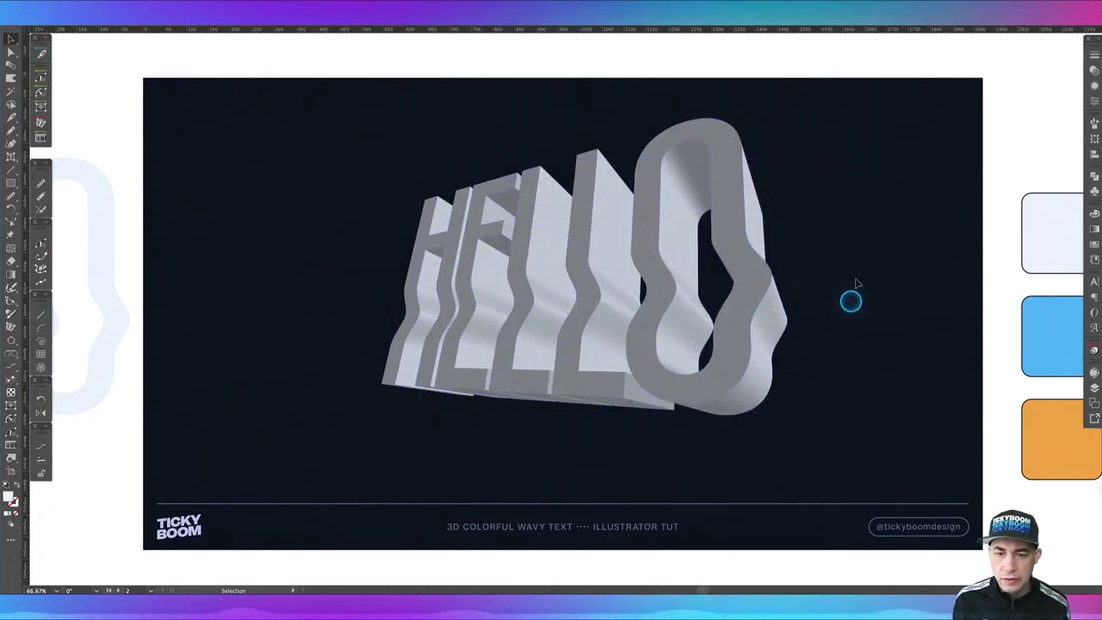
# - Ungroup the expanded 3D lettering completely and release its clipping masks
pyautogui.click(421, 224)
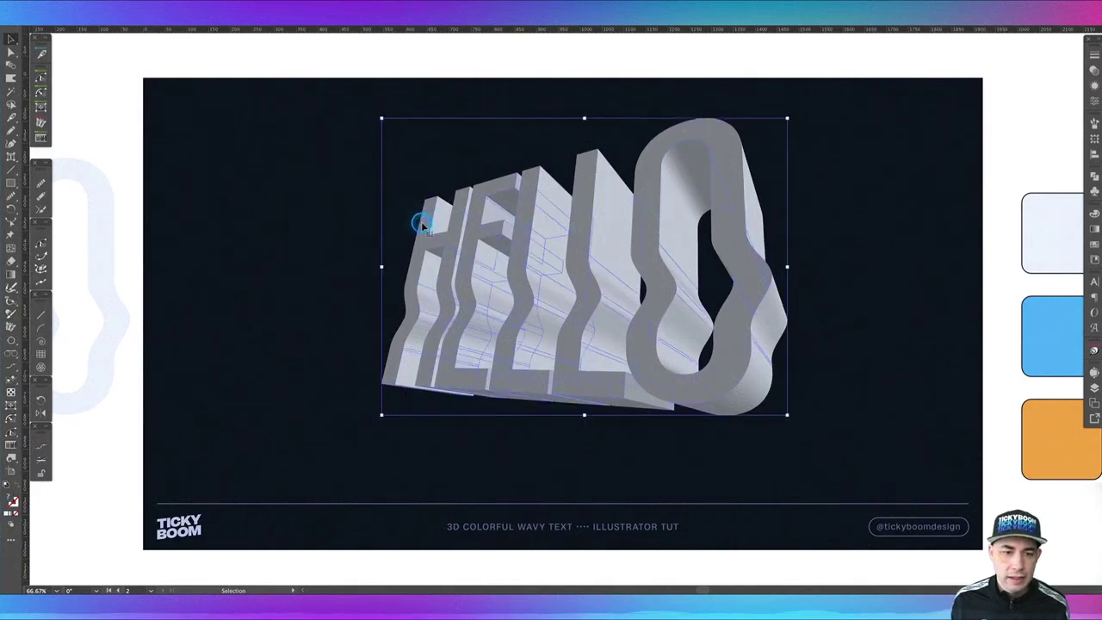
pyautogui.press('shift+super+g')
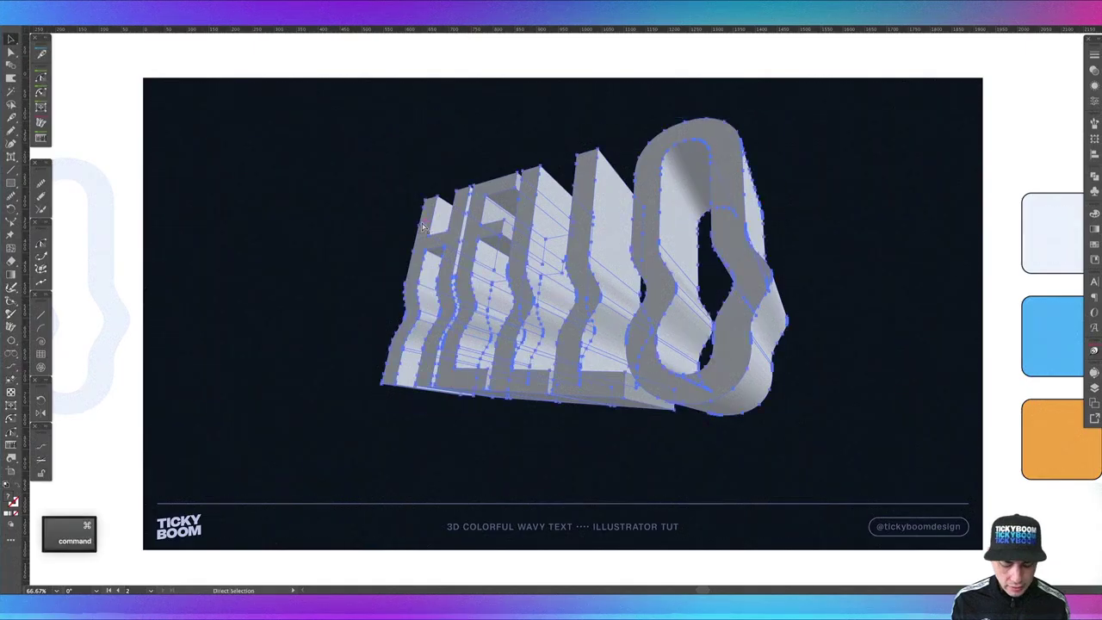
pyautogui.press('alt+super+7')
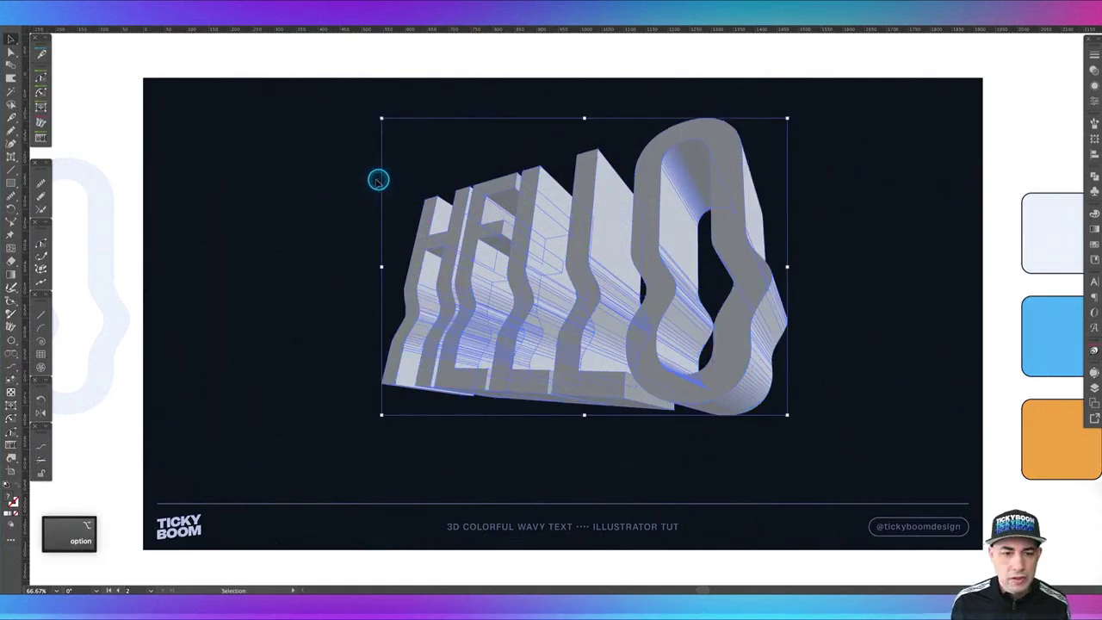
pyautogui.click(353, 171)
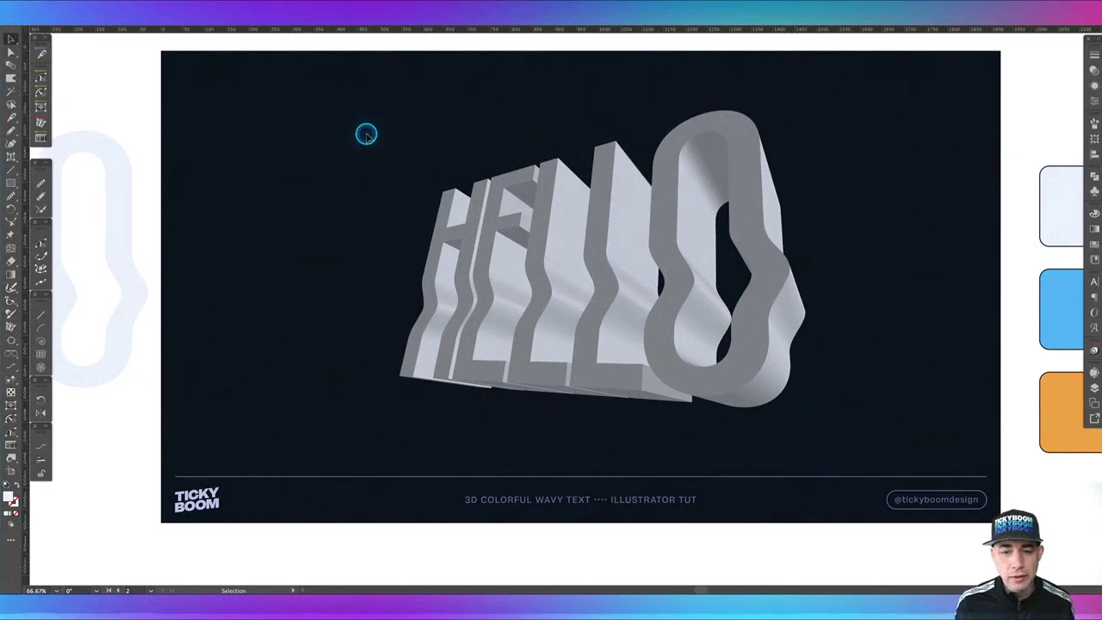
# - Select all the expanded 3D lettering and merge the front-face pieces of the H into one shape with the Shape Builder tool
pyautogui.moveTo(365, 123); pyautogui.dragTo(733, 293)
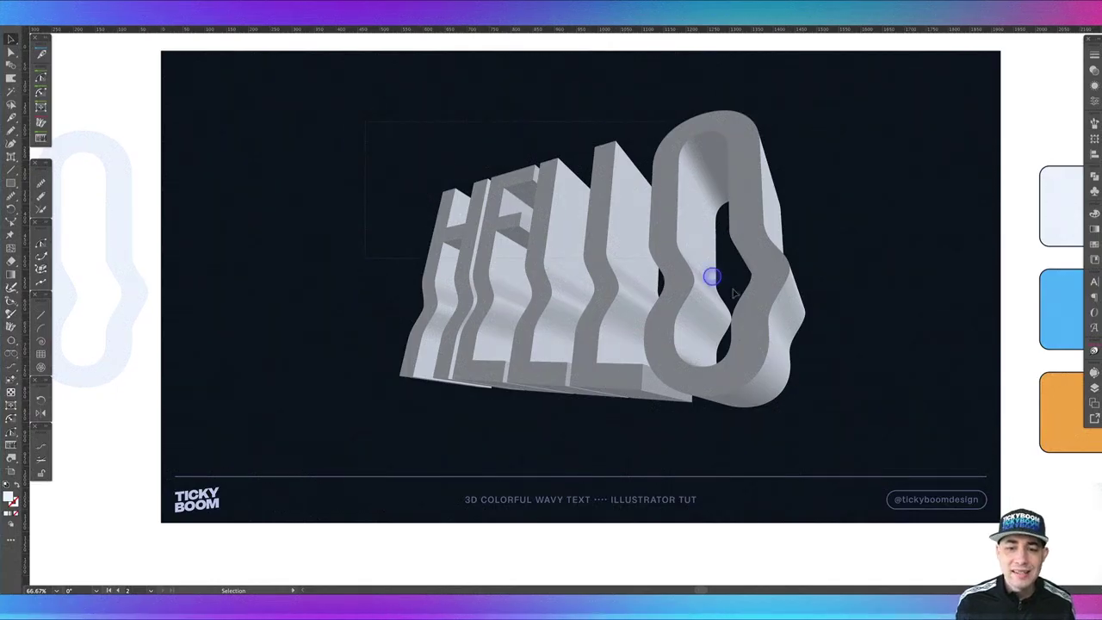
pyautogui.moveTo(857, 412); pyautogui.dragTo(855, 411)
pyautogui.press('space')
pyautogui.moveTo(482, 393); pyautogui.dragTo(647, 424)
pyautogui.press('z')
pyautogui.moveTo(603, 258); pyautogui.dragTo(767, 352)
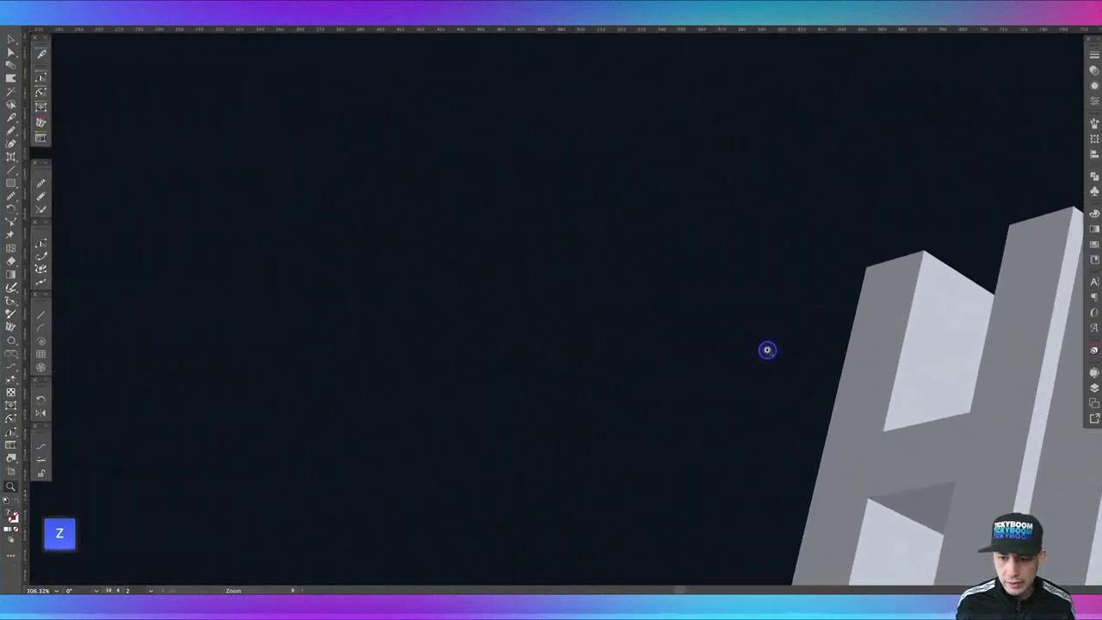
pyautogui.press('space')
pyautogui.moveTo(843, 476)
pyautogui.mouseDown()
pyautogui.moveTo(492, 167)
pyautogui.moveTo(518, 188)
pyautogui.moveTo(455, 197)
pyautogui.moveTo(691, 202)
pyautogui.moveTo(729, 168)
pyautogui.moveTo(763, 184)
pyautogui.mouseUp()
pyautogui.keyDown('alt'); pyautogui.click(519, 189); pyautogui.keyUp('alt')
pyautogui.press('space')
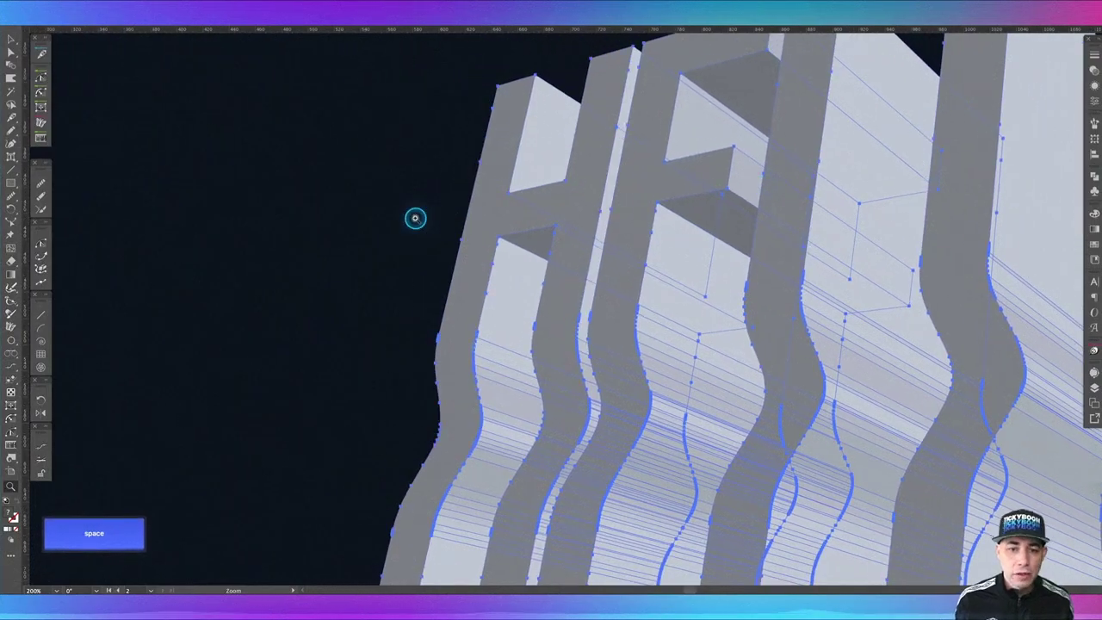
pyautogui.hotkey('shift', 'm')
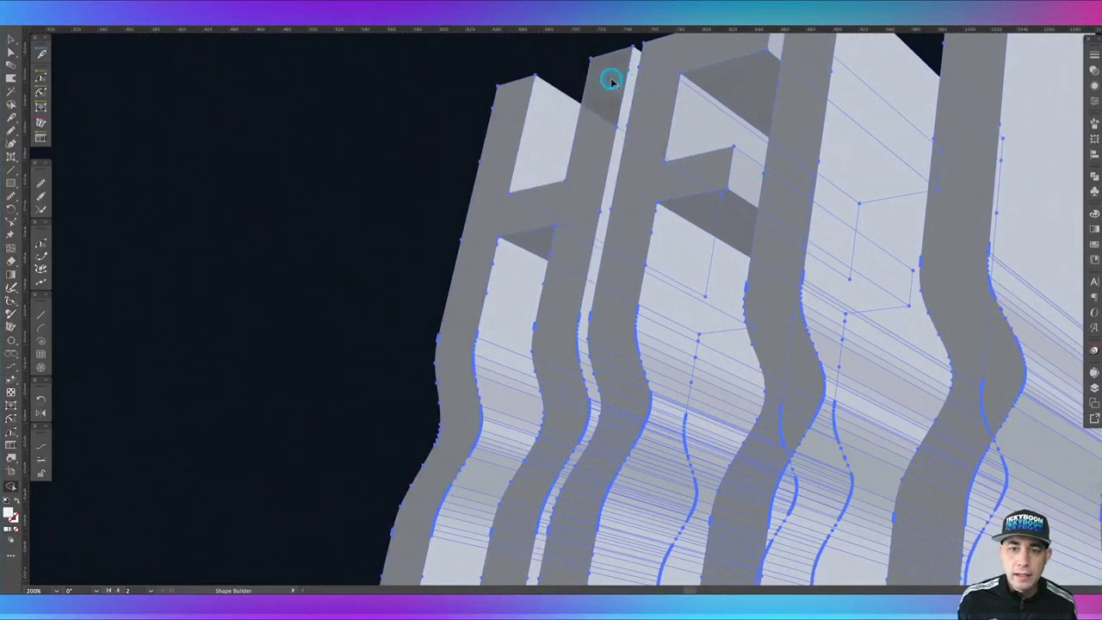
pyautogui.moveTo(608, 110); pyautogui.dragTo(596, 168)
pyautogui.moveTo(583, 233); pyautogui.dragTo(570, 280)
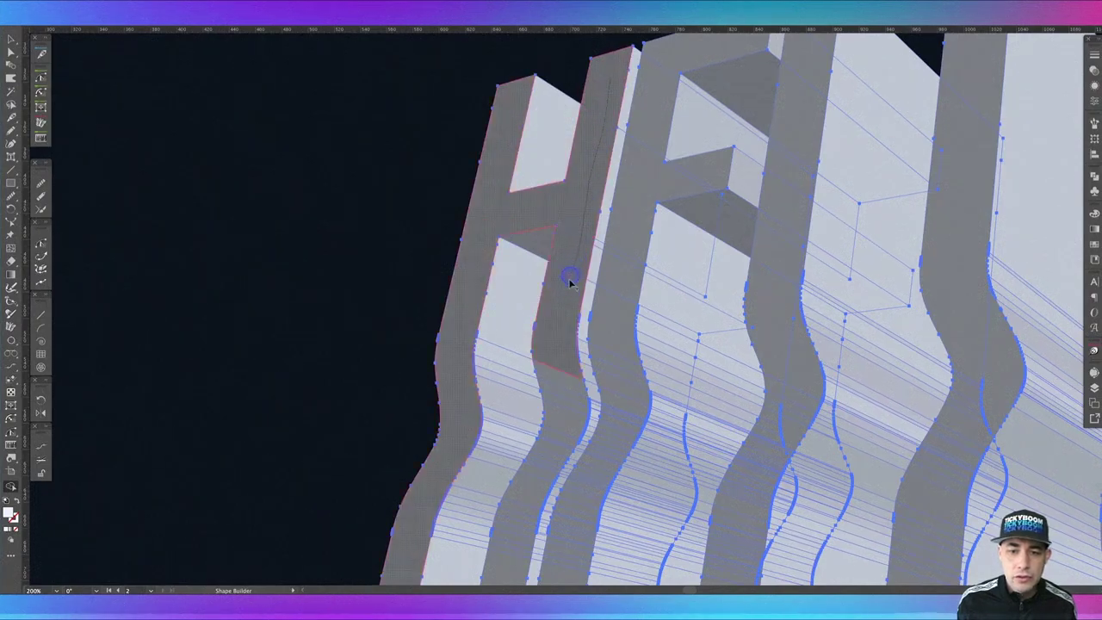
pyautogui.moveTo(557, 332)
pyautogui.mouseDown()
pyautogui.moveTo(557, 443)
pyautogui.moveTo(524, 490)
pyautogui.moveTo(505, 553)
pyautogui.mouseUp()
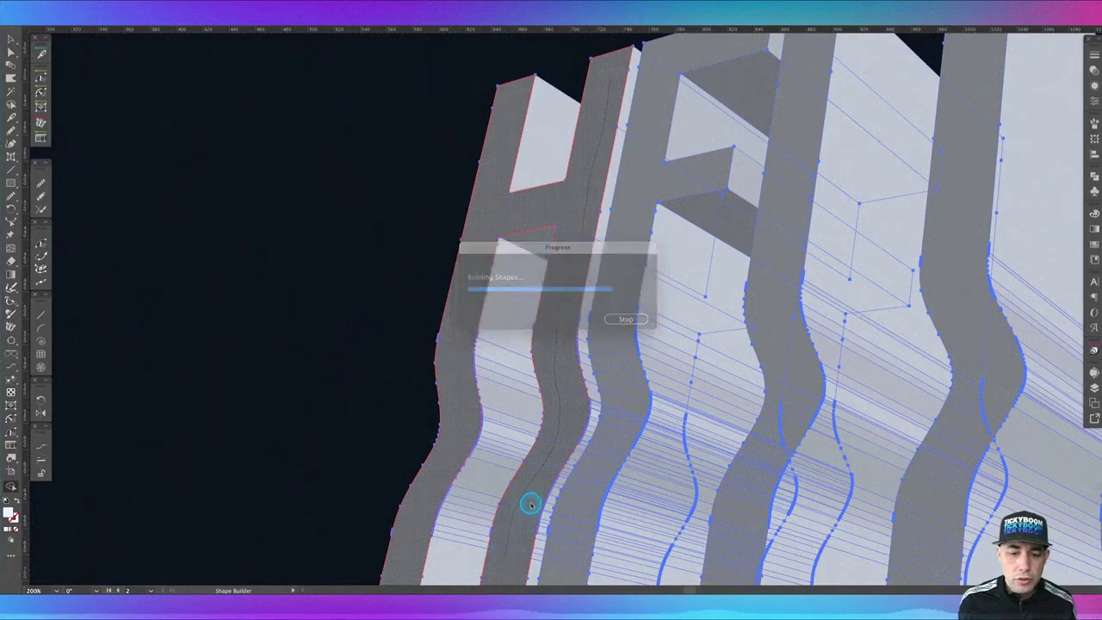
# - Merge the side faces inside the H's upper opening and under its crossbar into shapes with the Shape Builder tool
pyautogui.press('space')
pyautogui.moveTo(546, 480); pyautogui.dragTo(576, 189)
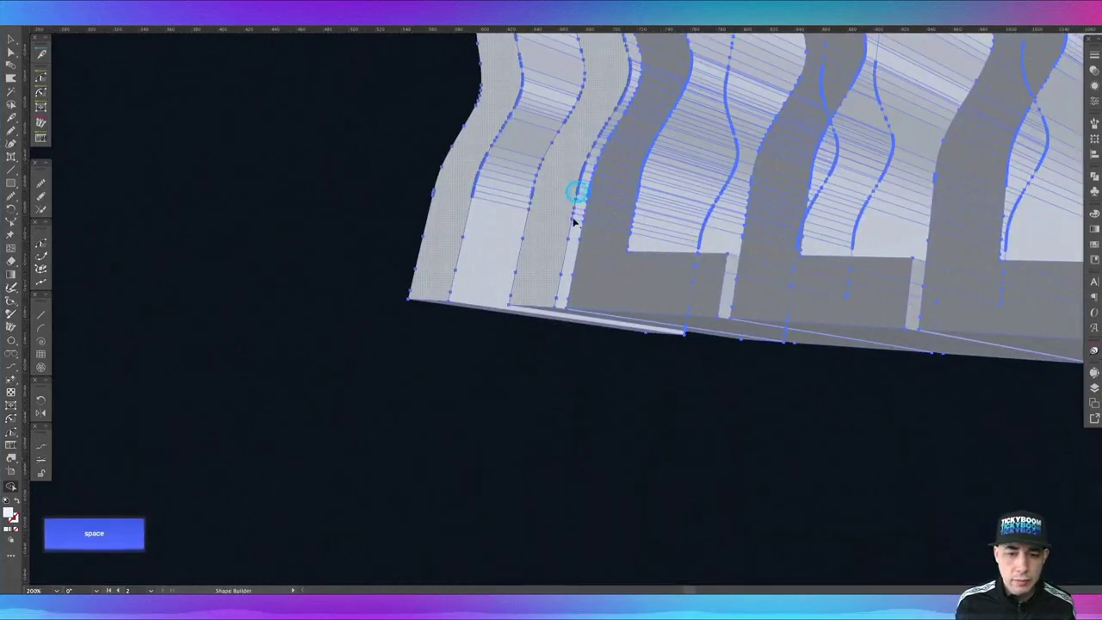
pyautogui.moveTo(443, 135)
pyautogui.mouseDown()
pyautogui.moveTo(332, 295)
pyautogui.moveTo(336, 320)
pyautogui.mouseUp()
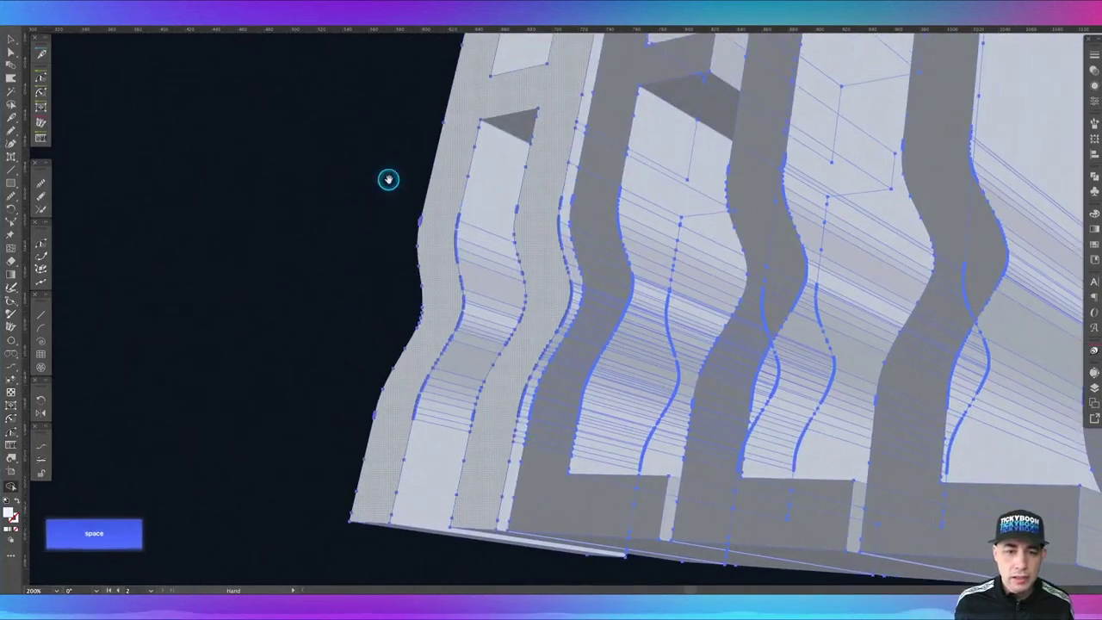
pyautogui.moveTo(387, 179); pyautogui.dragTo(333, 302)
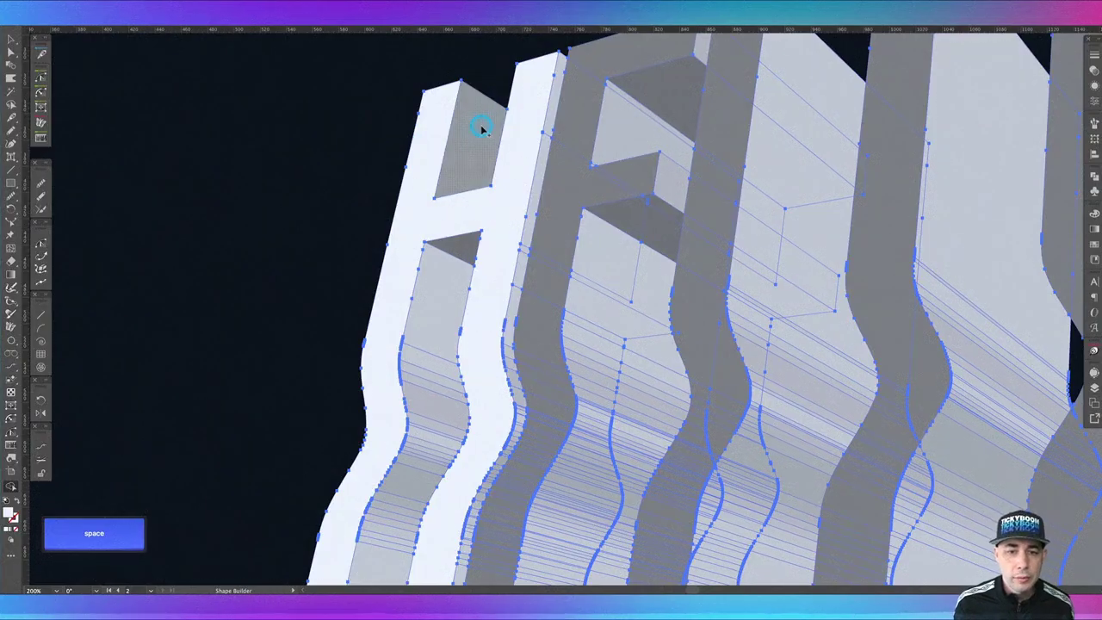
pyautogui.click(465, 151)
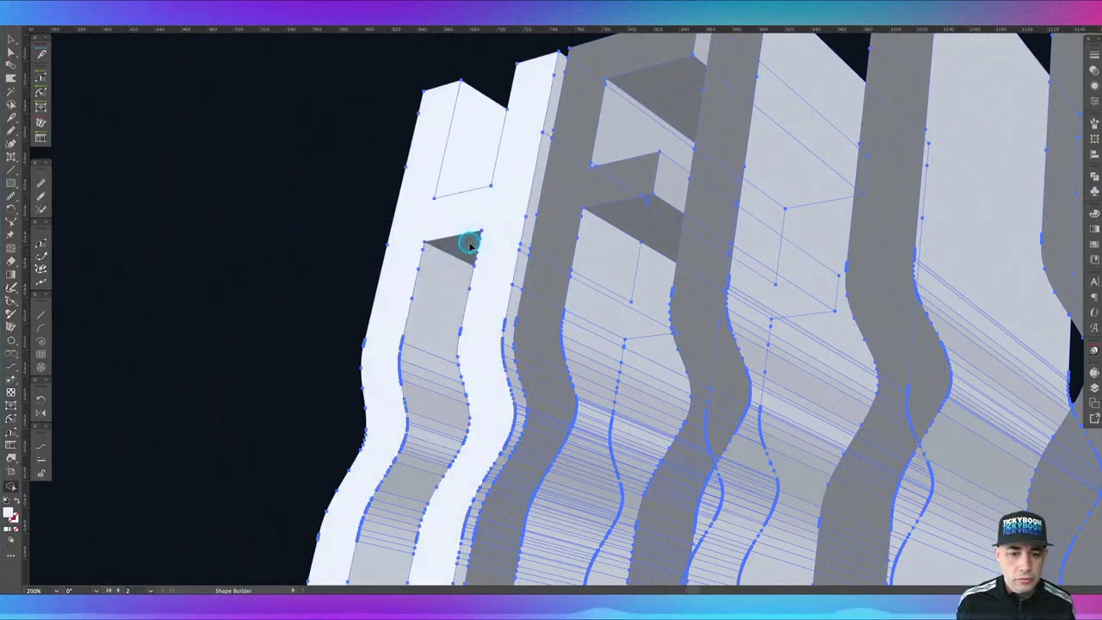
# - Merge the narrow inner side strips between the H's legs into two wavy sections, one above and one below the bend
pyautogui.moveTo(330, 270); pyautogui.dragTo(330, 158)
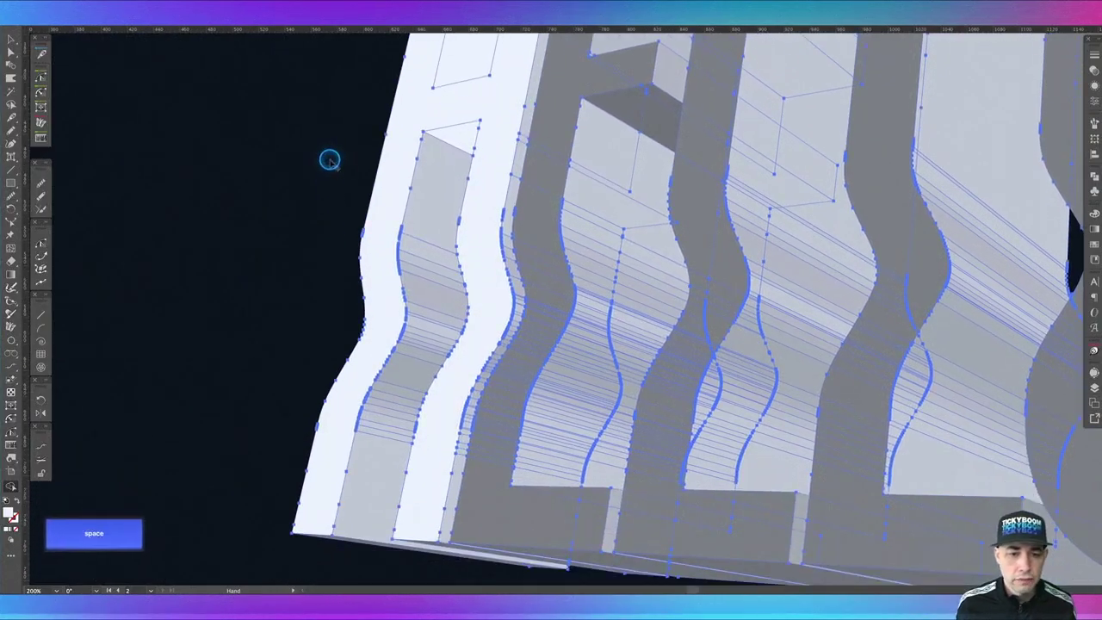
pyautogui.moveTo(438, 188); pyautogui.dragTo(438, 295)
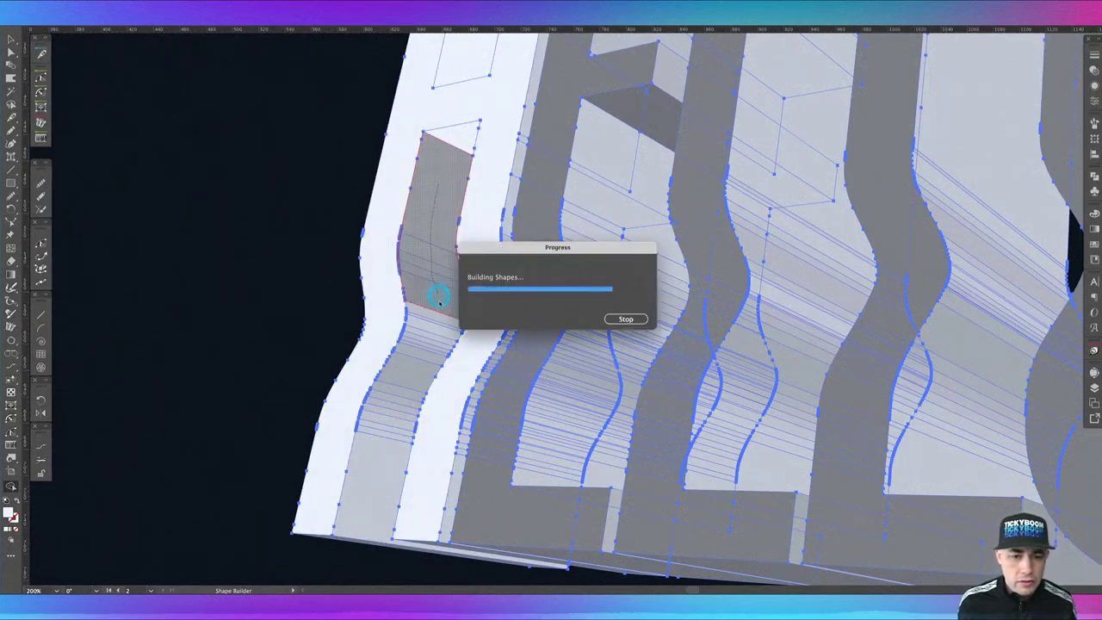
pyautogui.moveTo(436, 339); pyautogui.dragTo(385, 434)
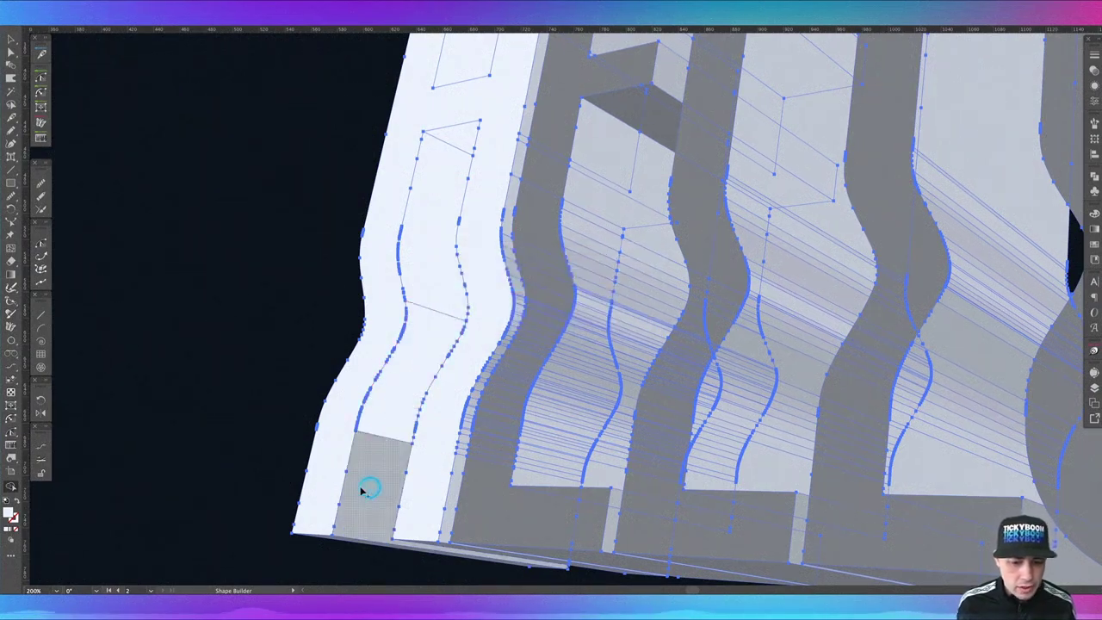
# - Merge the lowest inner side piece between the H's legs with the thin underside strip
pyautogui.press('space')
pyautogui.moveTo(280, 439); pyautogui.dragTo(247, 220)
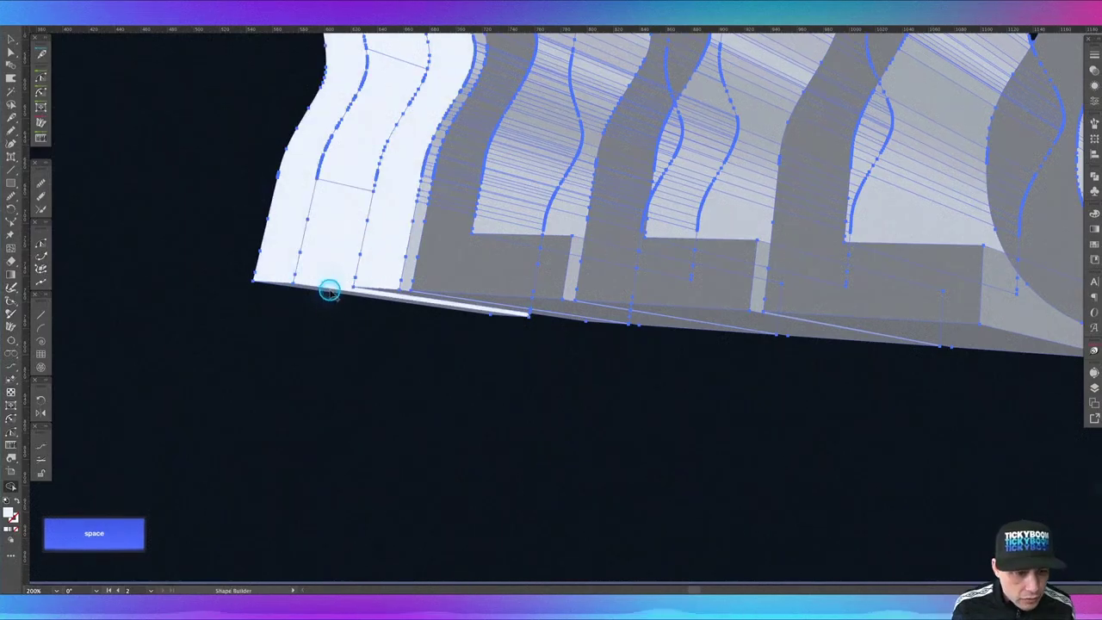
pyautogui.moveTo(328, 291); pyautogui.dragTo(430, 305)
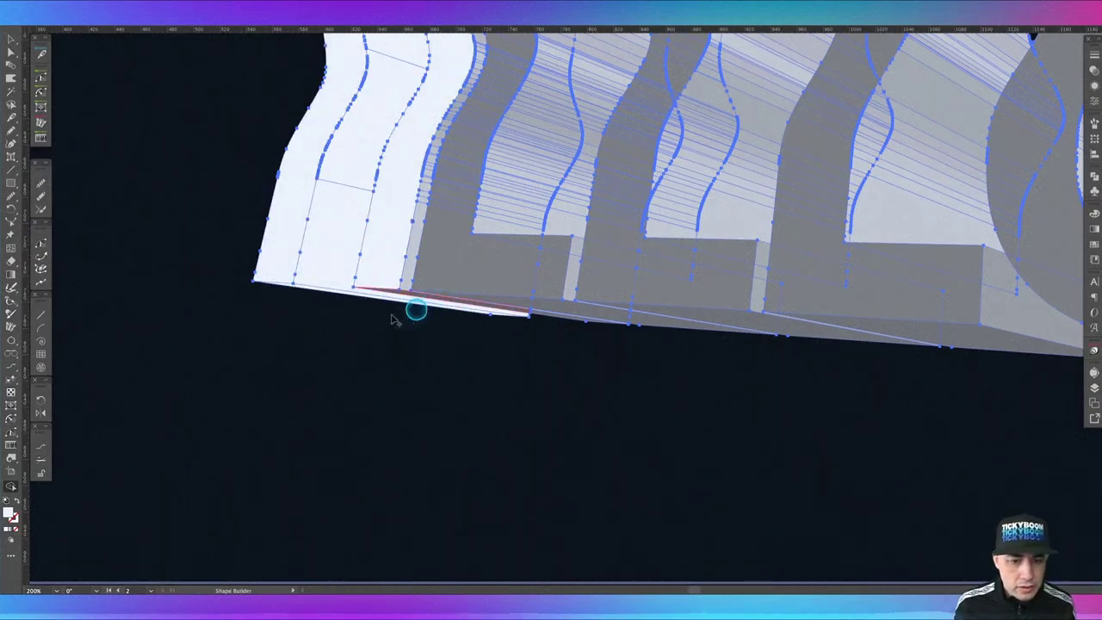
# - Merge the thin side-face strips along the H's outer right edge into lower, middle and upper sections
pyautogui.press('space')
pyautogui.moveTo(328, 391); pyautogui.dragTo(284, 499)
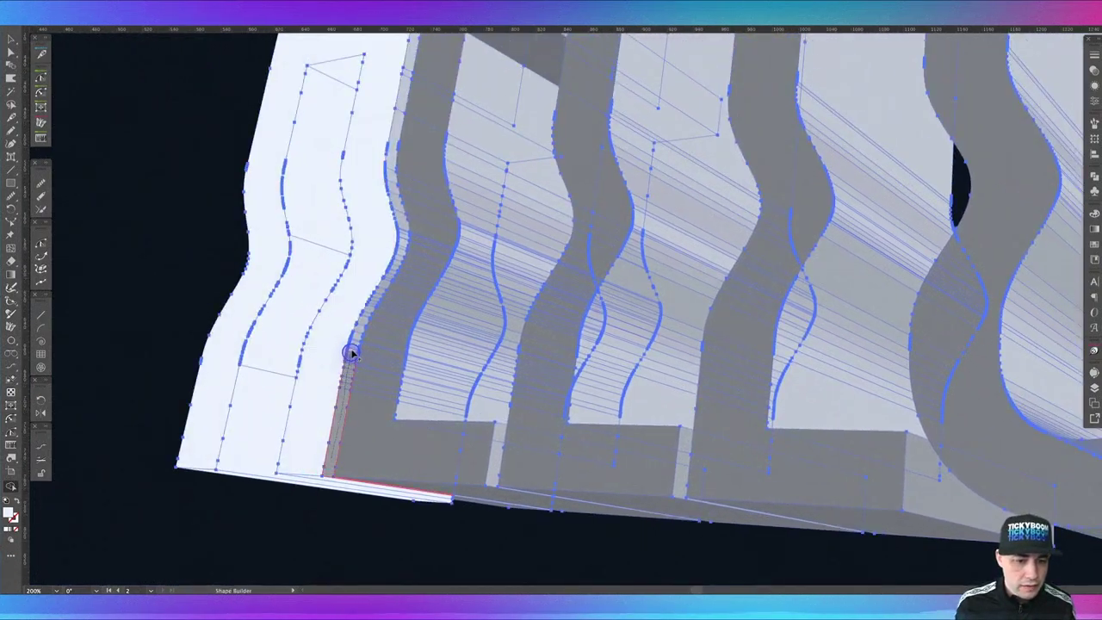
pyautogui.click(366, 317)
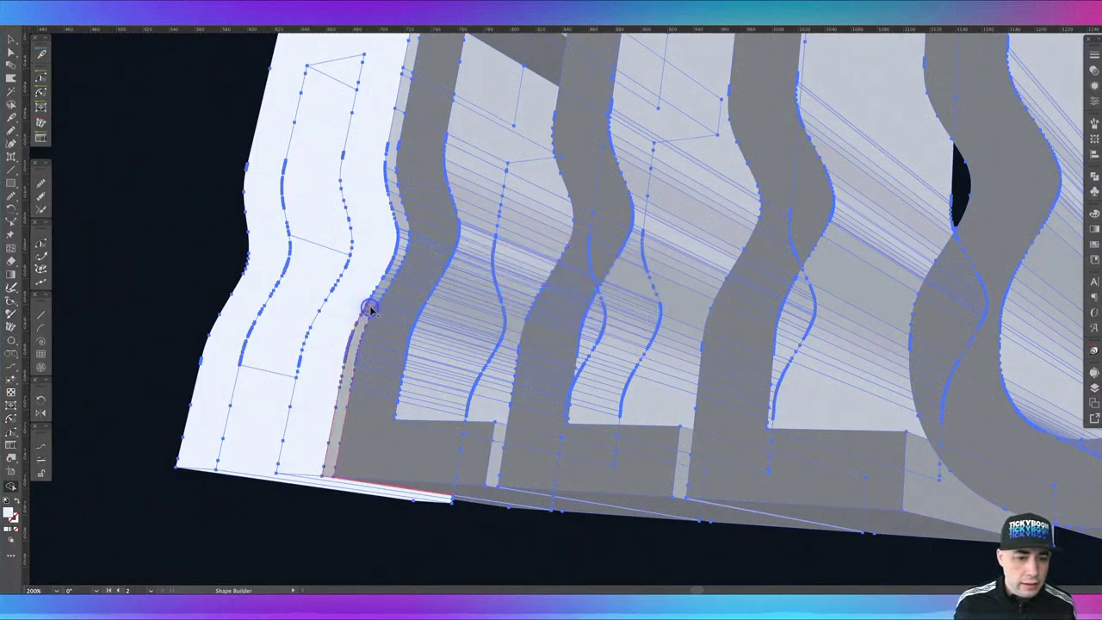
pyautogui.click(401, 224)
pyautogui.press('space')
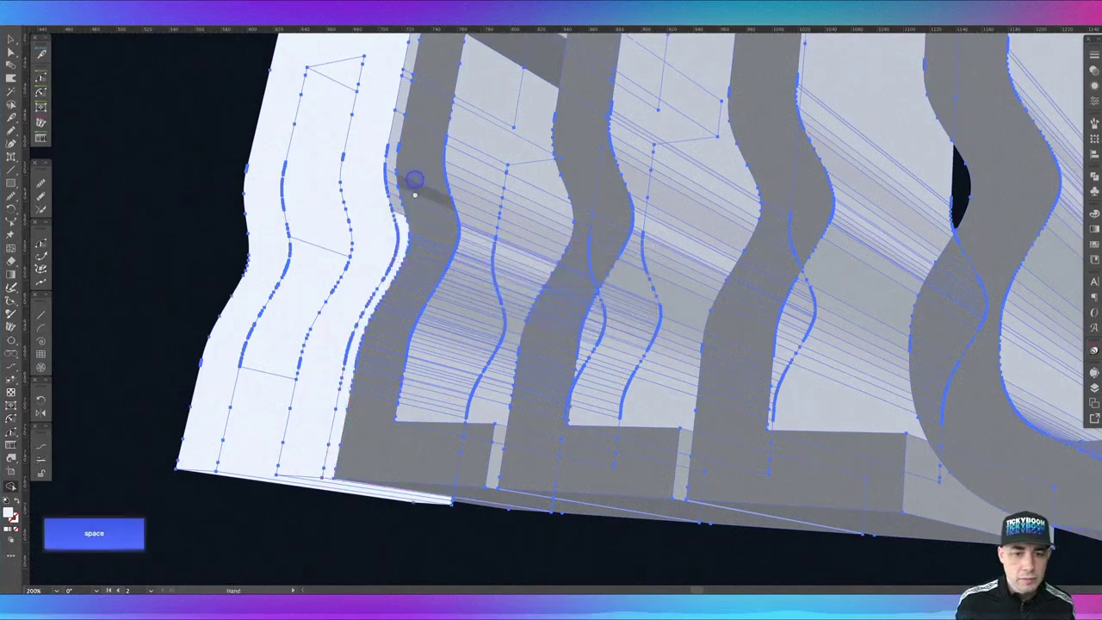
pyautogui.moveTo(413, 180); pyautogui.dragTo(392, 347)
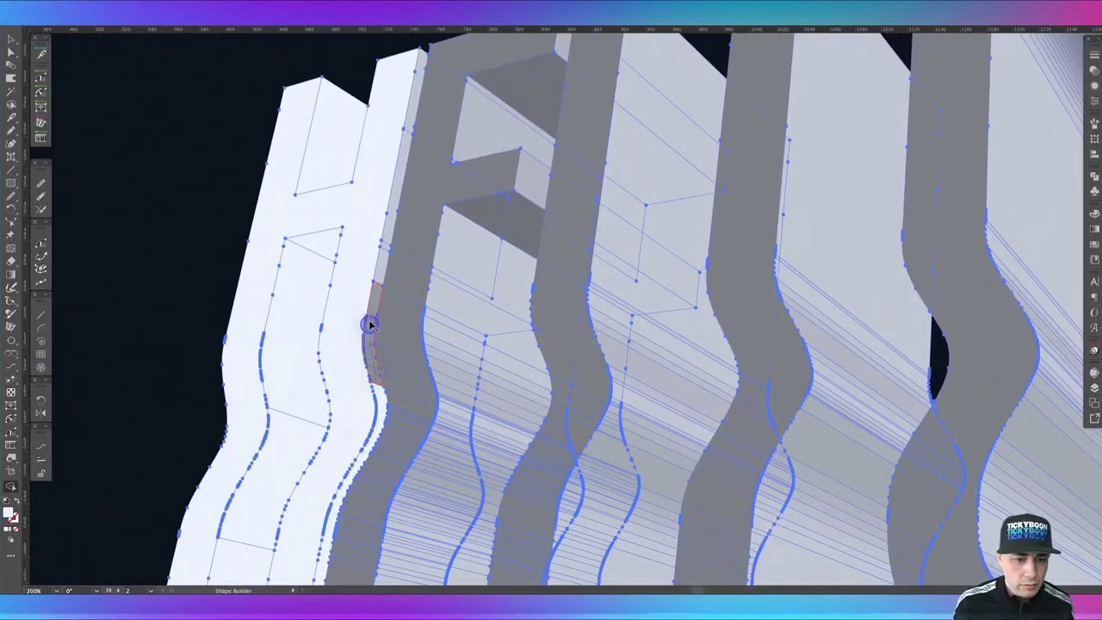
pyautogui.click(385, 243)
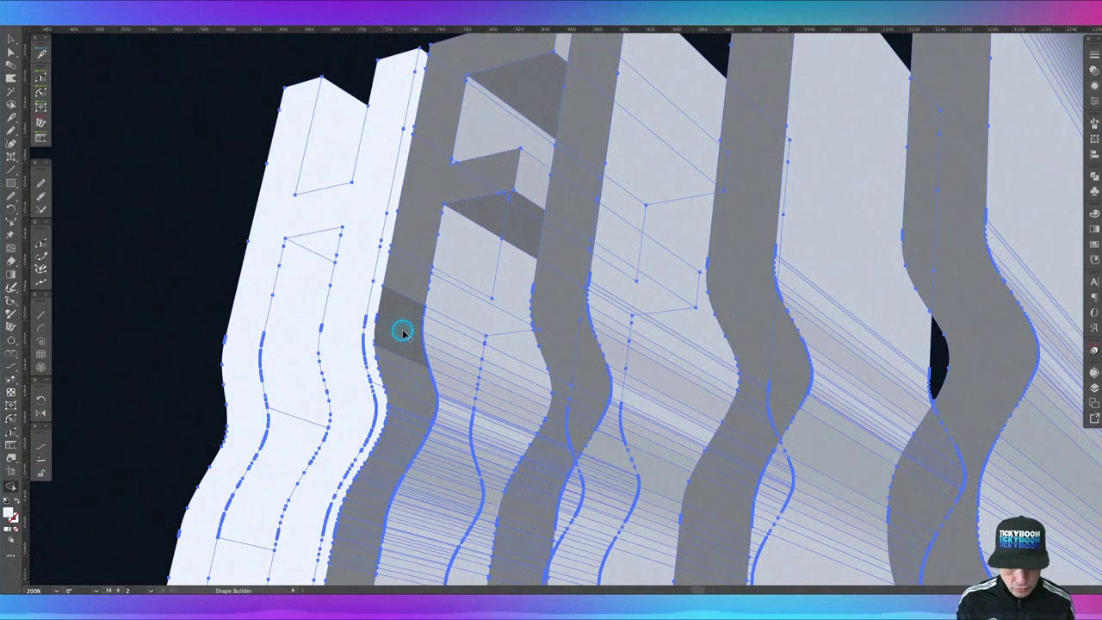
# - Deselect the lettering and inspect the outlines of the merged H shapes
pyautogui.press('v')
pyautogui.press('space')
pyautogui.moveTo(218, 268); pyautogui.dragTo(264, 155)
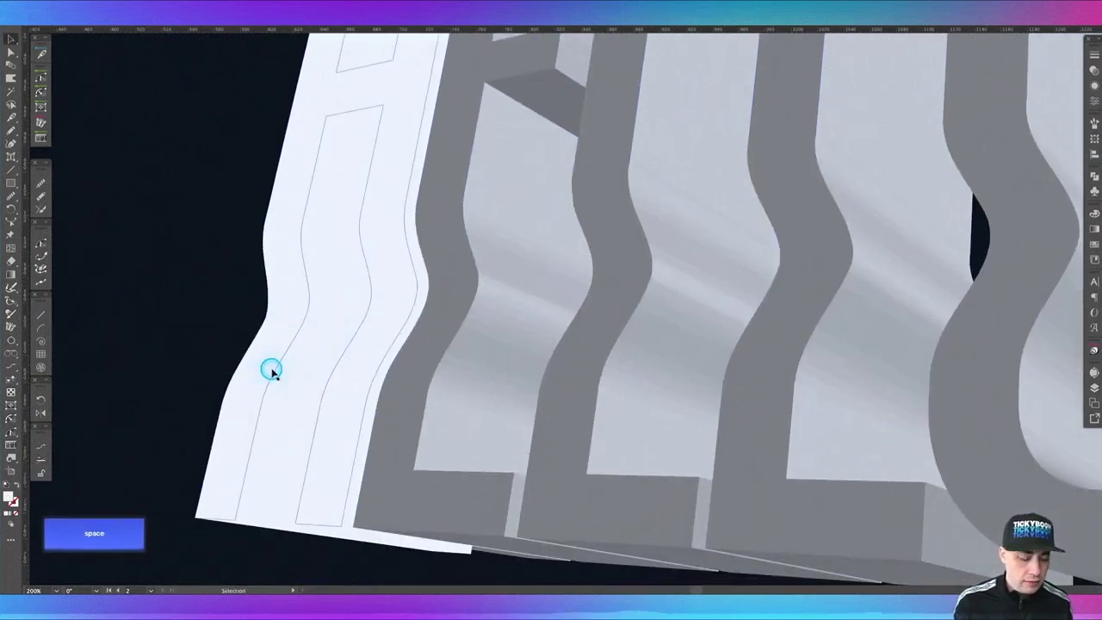
pyautogui.press('ctrl')
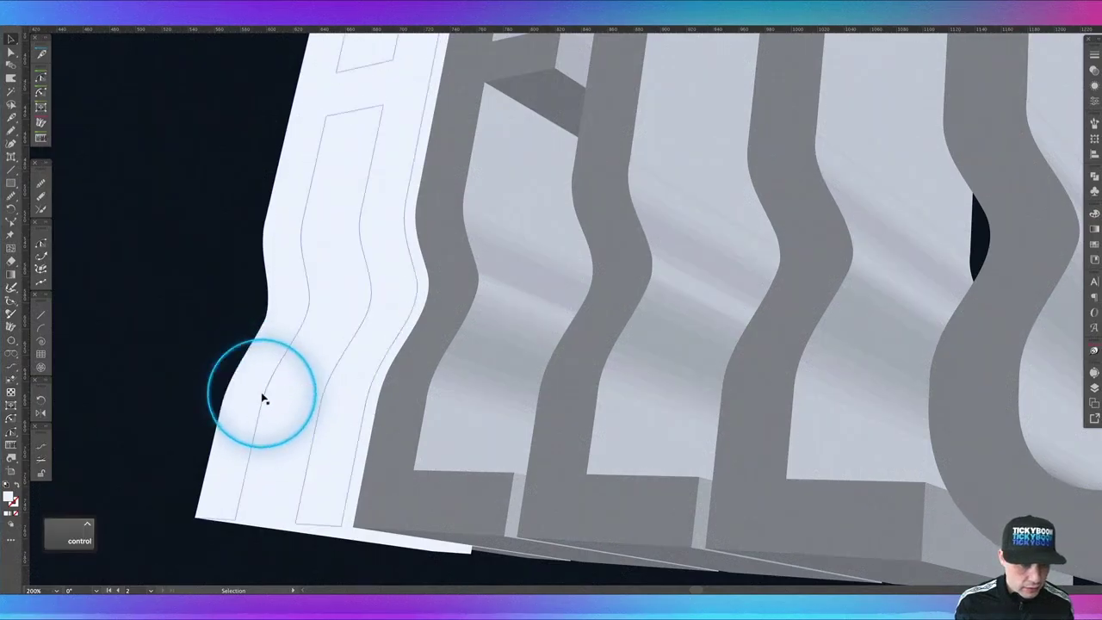
pyautogui.click(265, 397)
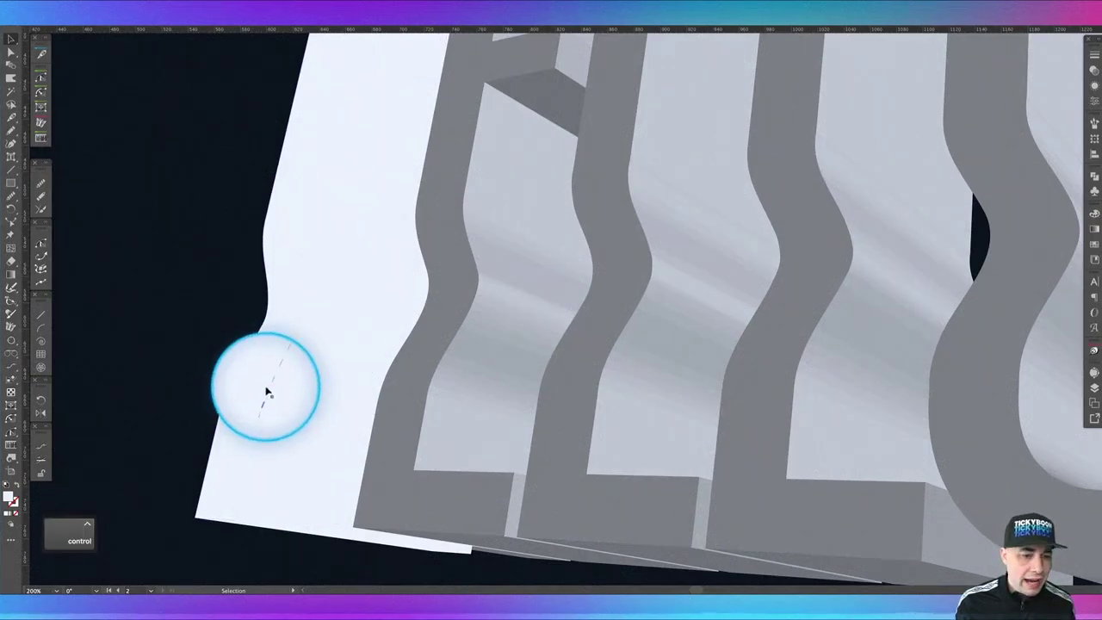
pyautogui.press('space')
pyautogui.moveTo(239, 190); pyautogui.dragTo(219, 332)
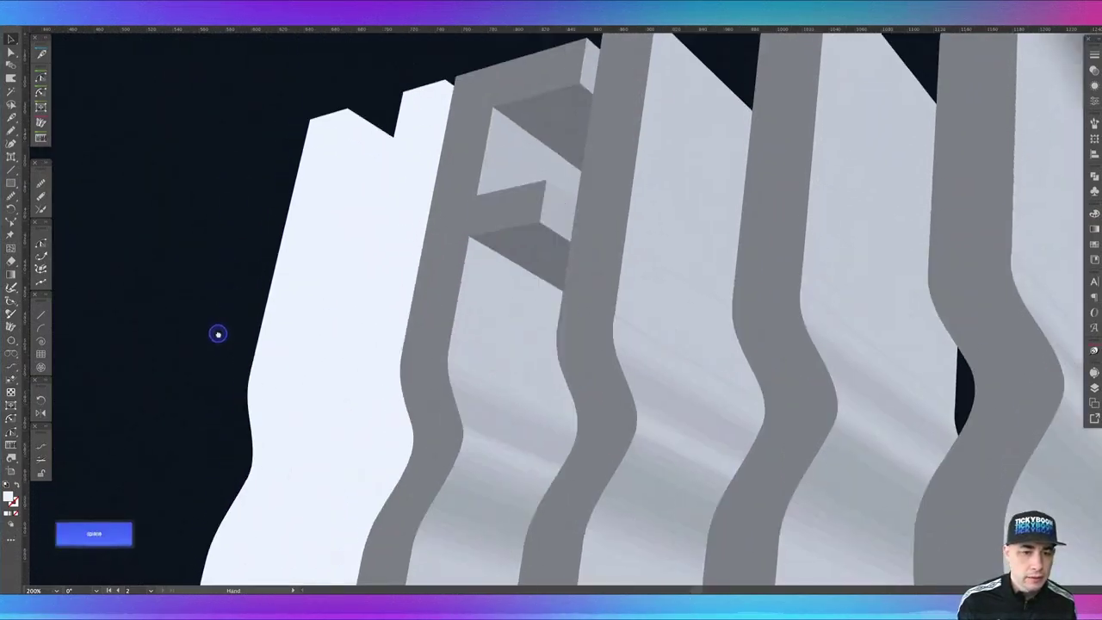
# - Select the H's front face and apply the white swatch's fill and black outline to it with the Eyedropper
pyautogui.press('super+minus')
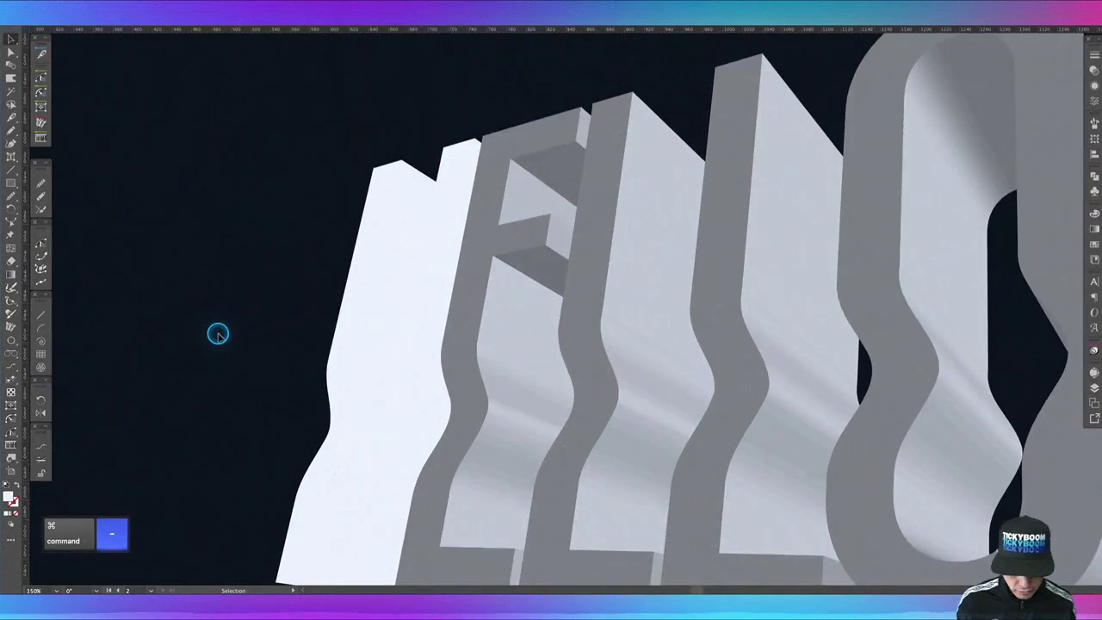
pyautogui.press('v')
pyautogui.press('space')
pyautogui.moveTo(263, 344); pyautogui.dragTo(210, 288)
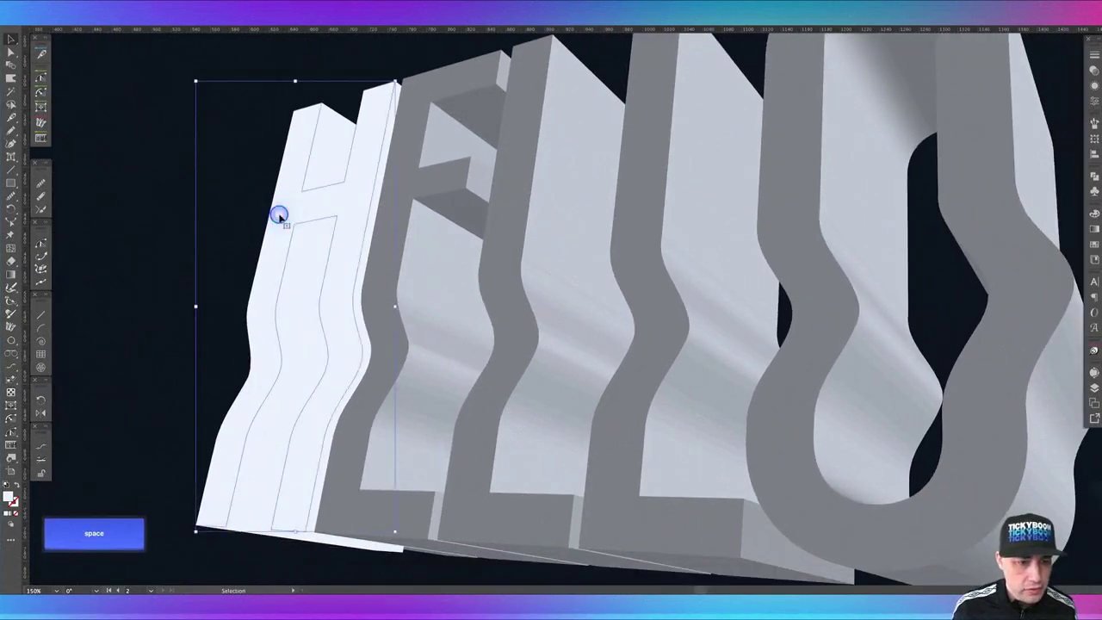
pyautogui.press('super+minus')
pyautogui.press('space')
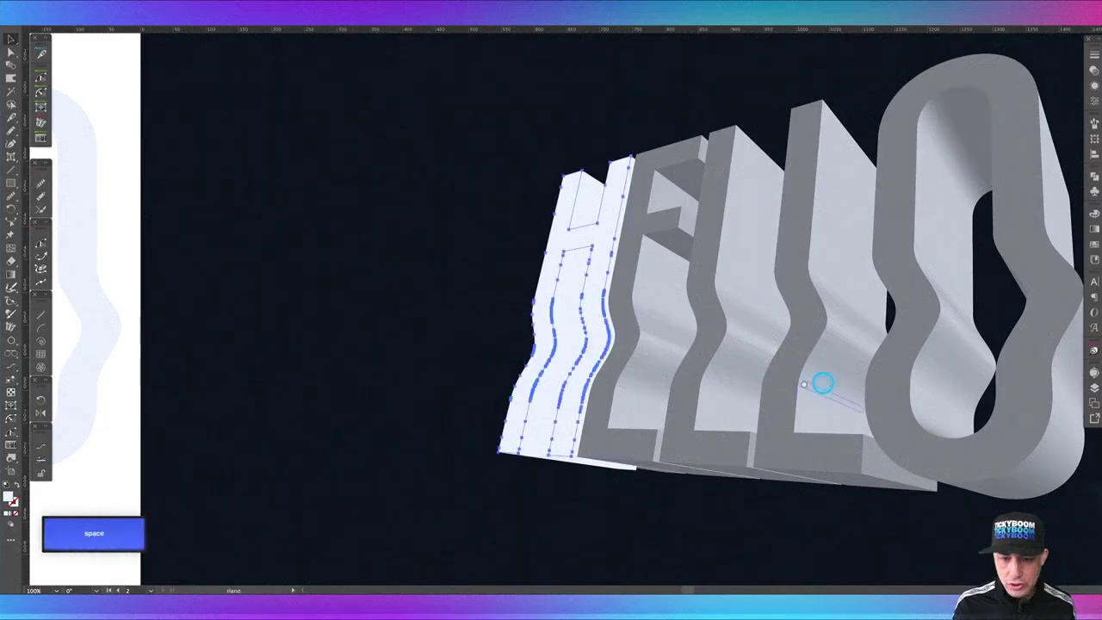
pyautogui.moveTo(824, 382); pyautogui.dragTo(565, 393)
pyautogui.moveTo(879, 398); pyautogui.dragTo(600, 391)
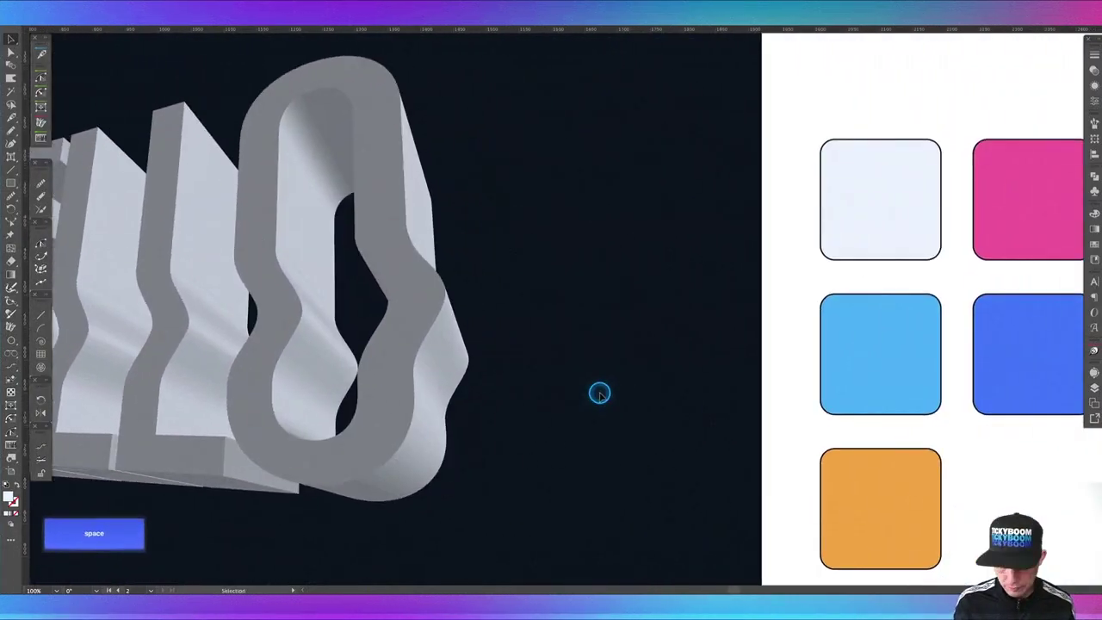
pyautogui.press('i')
pyautogui.click(885, 188)
# - Bring the H's front face to the front of the stacking order and deselect it
pyautogui.press('space')
pyautogui.moveTo(504, 410); pyautogui.dragTo(797, 370)
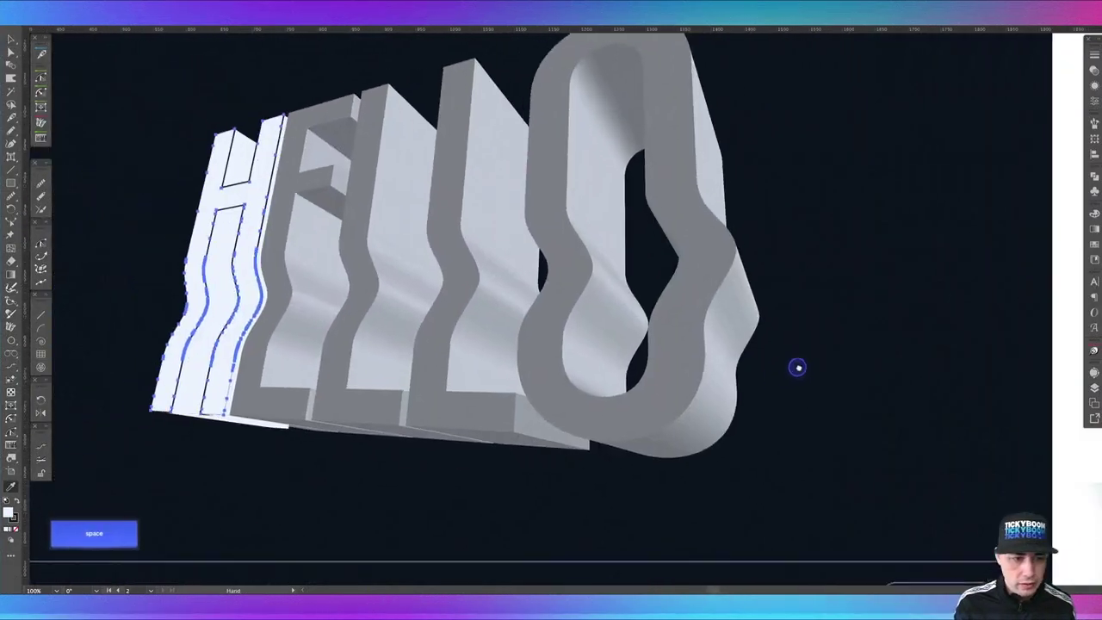
pyautogui.press('super')
pyautogui.press('super+minus')
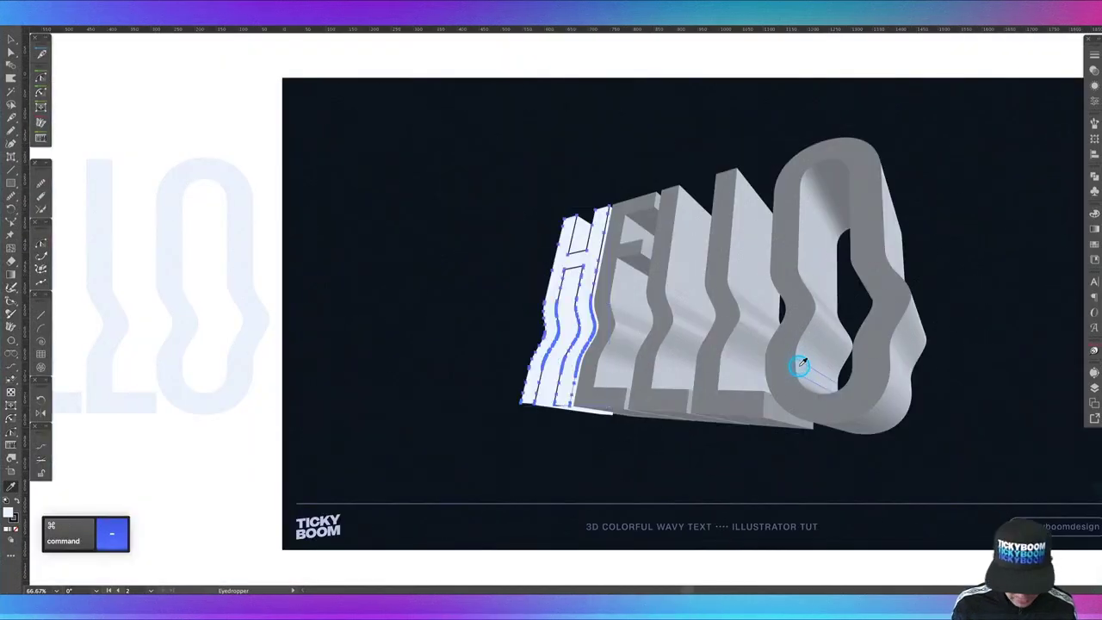
pyautogui.press('v')
pyautogui.press('super+shift+bracketright')
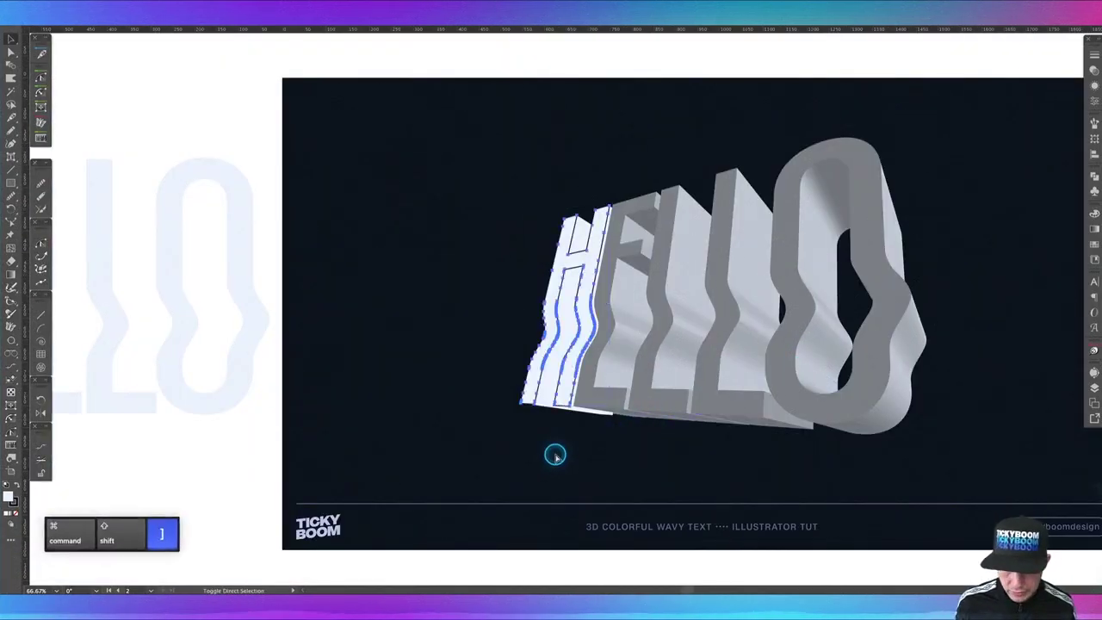
pyautogui.press('v')
pyautogui.click(556, 455)
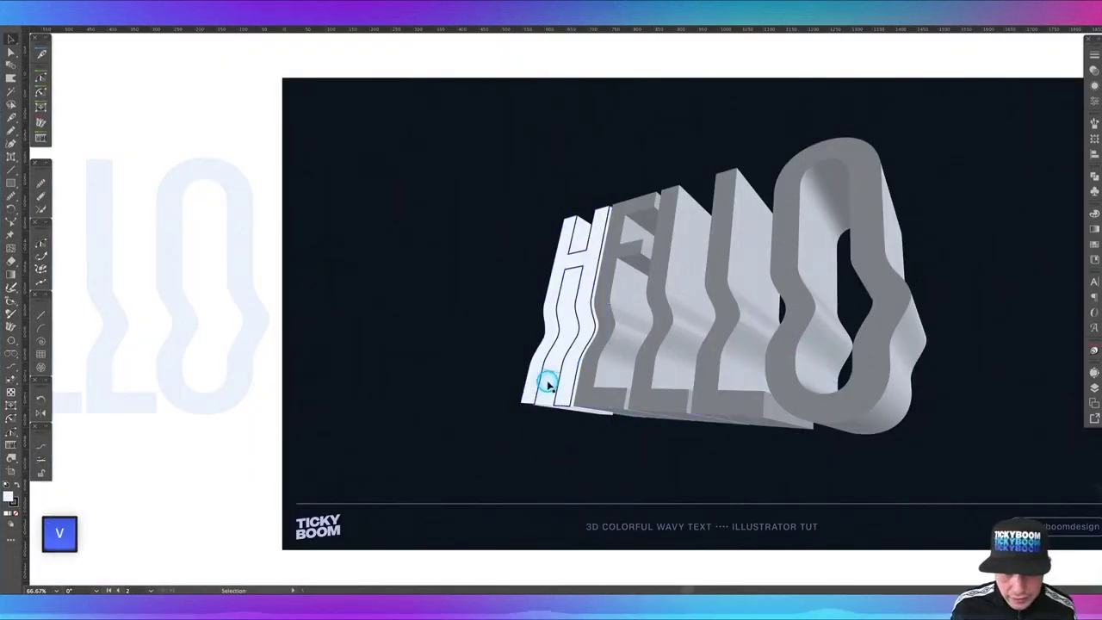
# - Color the lowest inner side section of the H with the blue swatch's fill and outline
pyautogui.click(549, 385)
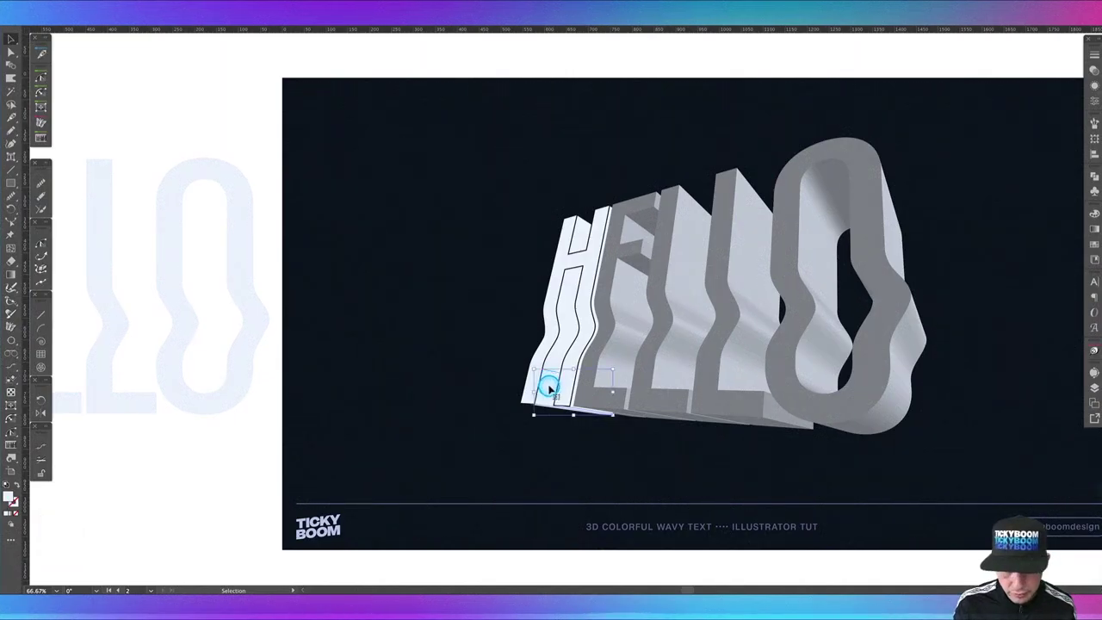
pyautogui.press('i')
pyautogui.moveTo(886, 476); pyautogui.dragTo(594, 486)
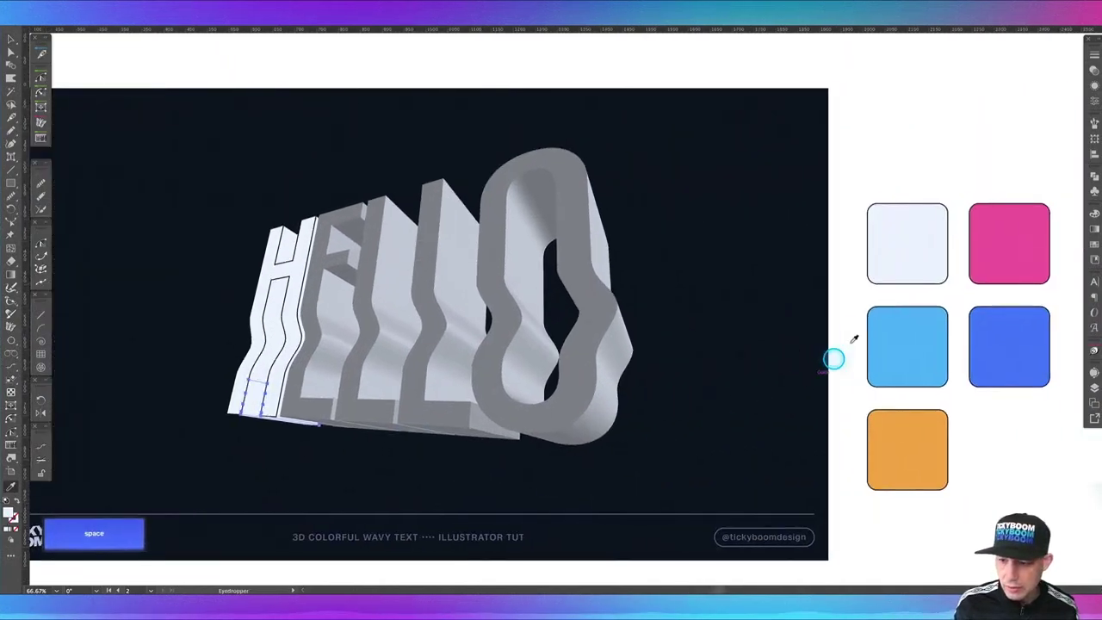
pyautogui.click(1005, 225)
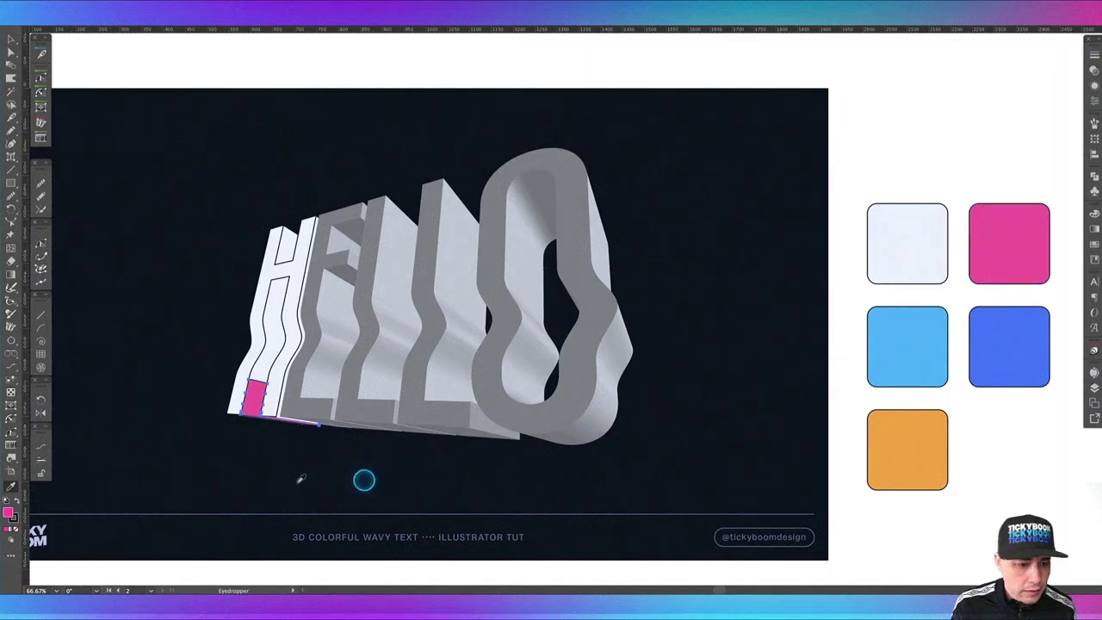
pyautogui.moveTo(226, 465); pyautogui.dragTo(322, 474)
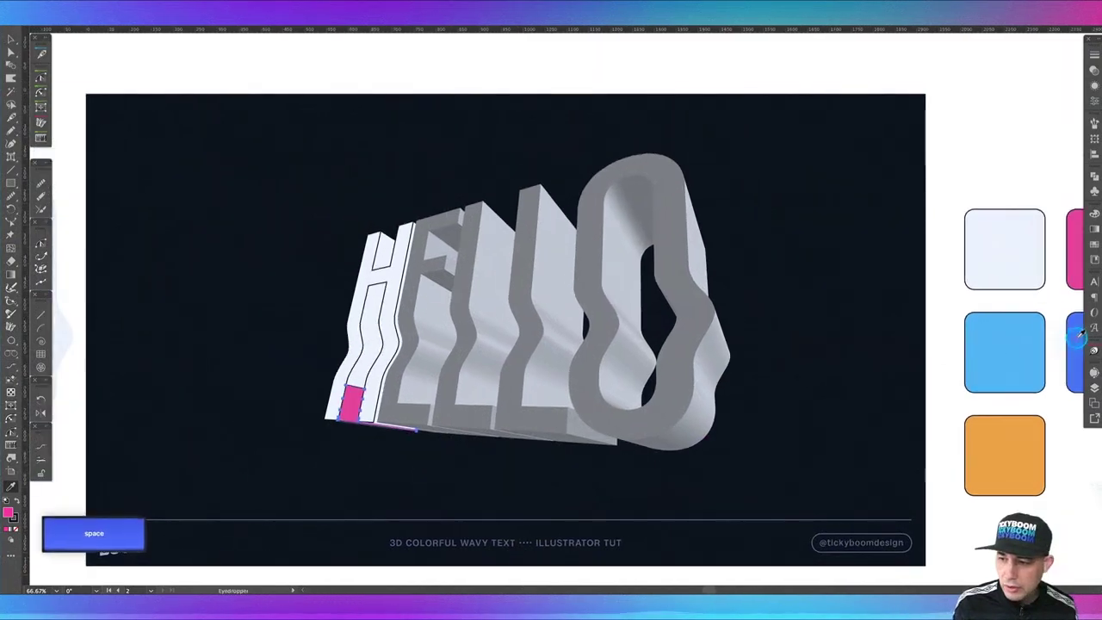
# - Color the inner side section of the H directly above the blue one with the pink swatch's fill and outline
pyautogui.press('v')
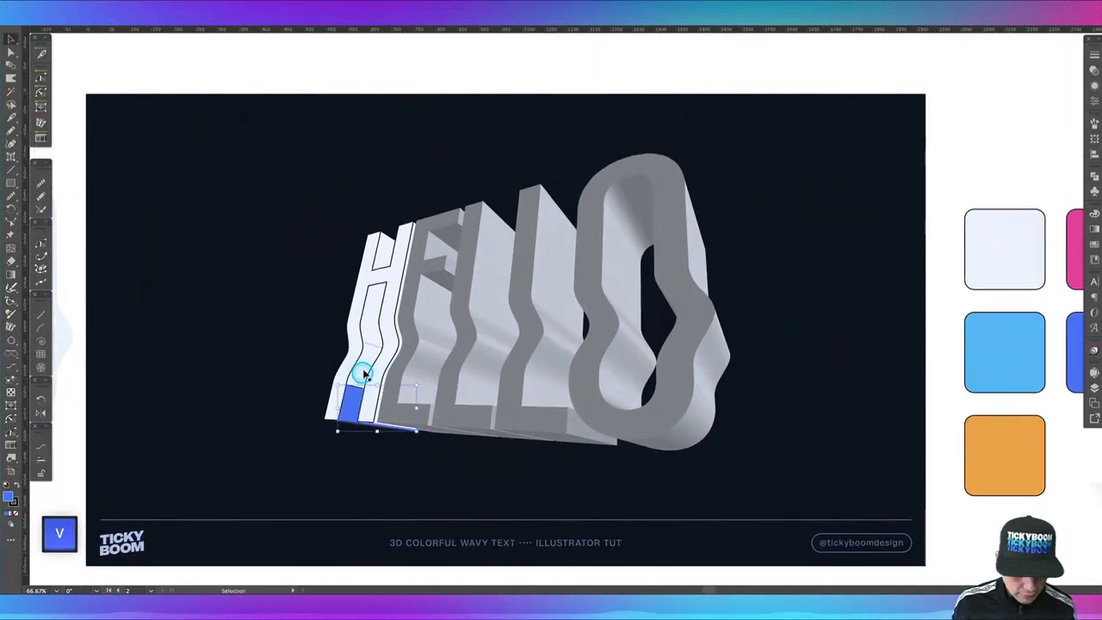
pyautogui.click(365, 370)
pyautogui.press('i')
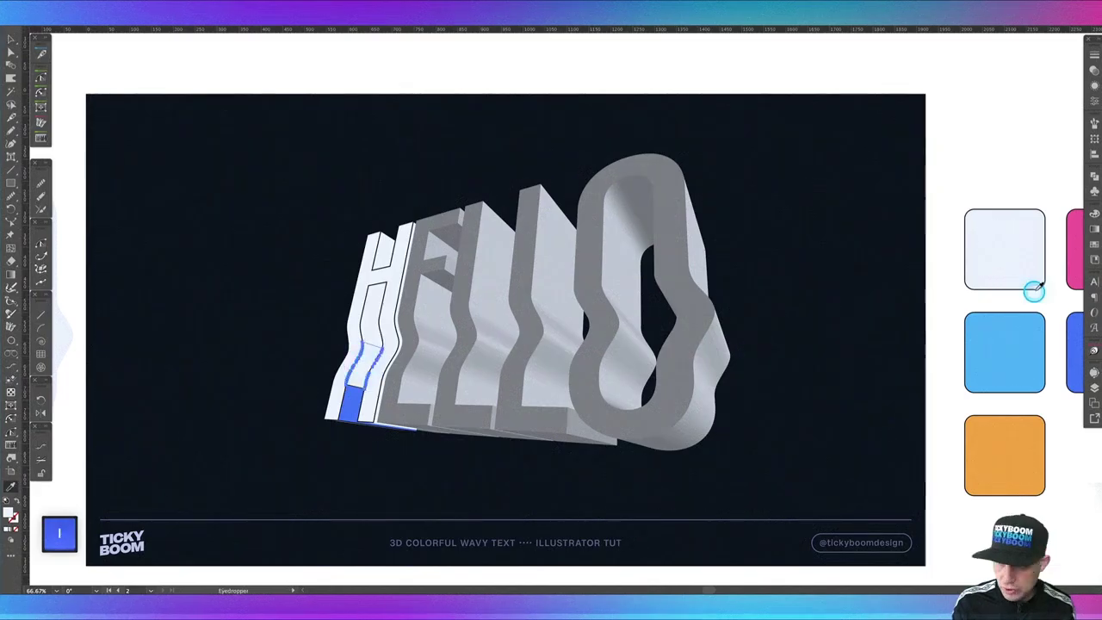
pyautogui.click(1074, 252)
# - Color the inner side section of the H below the crossbar with the orange swatch's fill and outline
pyautogui.press('v')
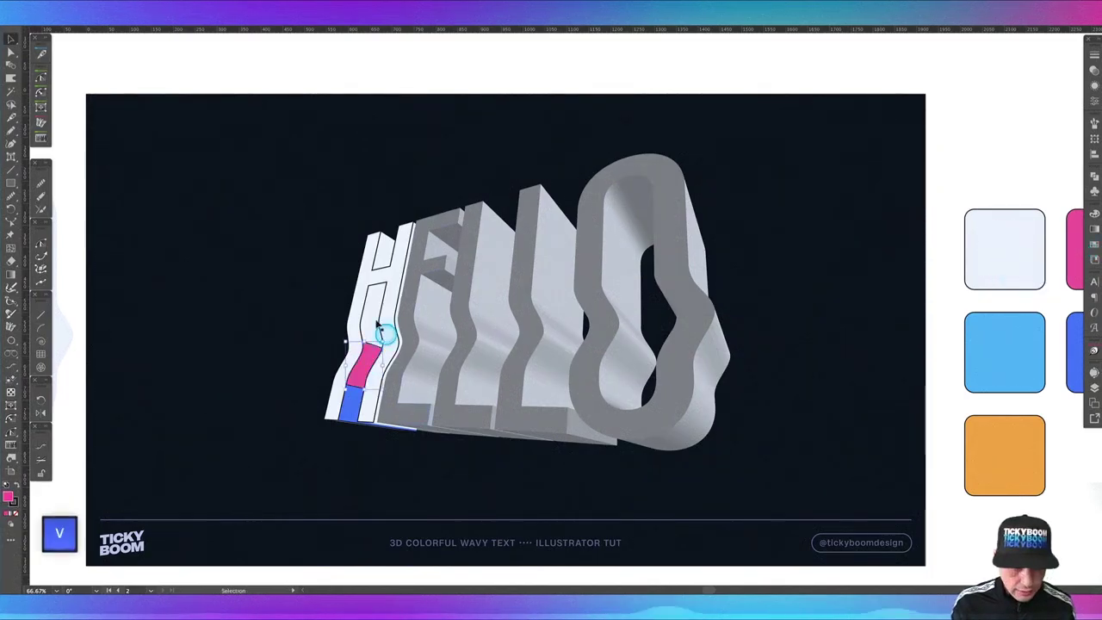
pyautogui.click(373, 319)
pyautogui.press('i')
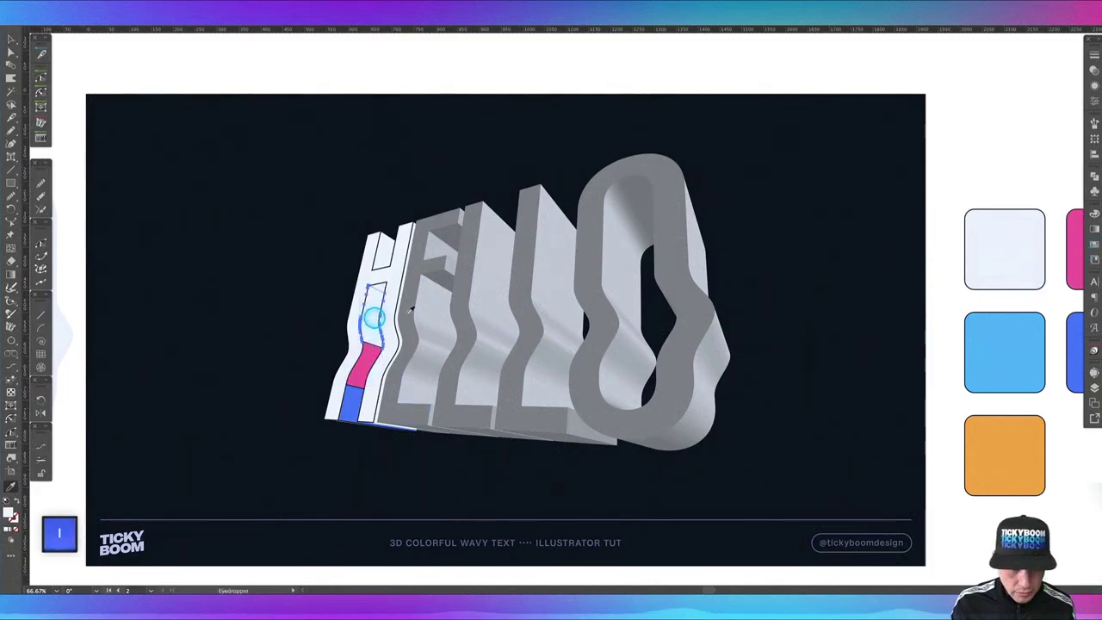
pyautogui.click(999, 445)
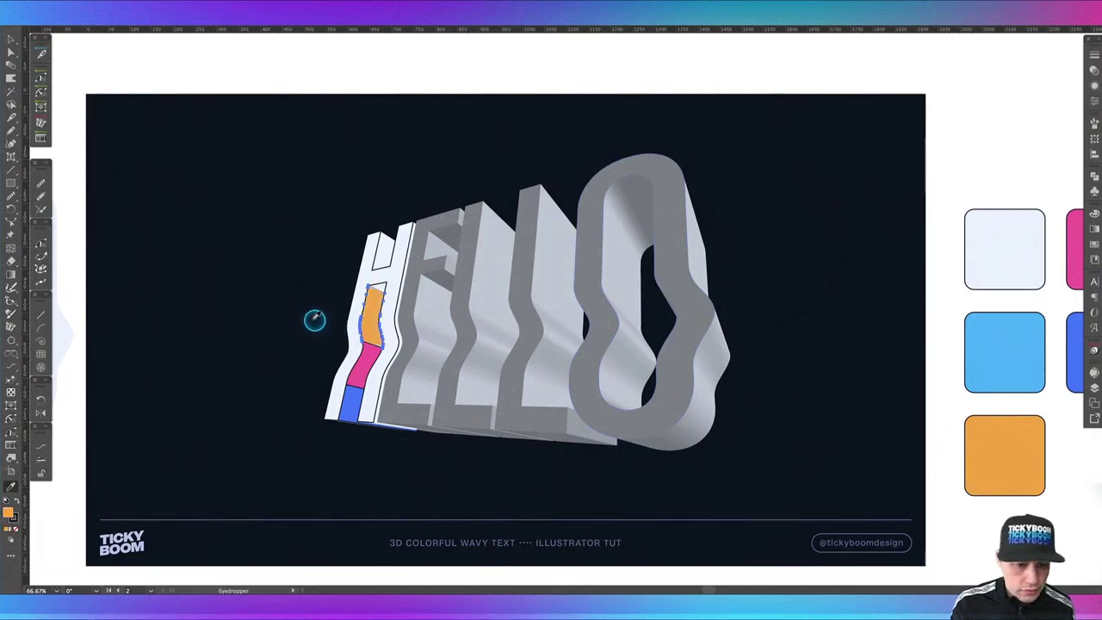
# - Color the H's inner side section above the crossbar with the pink swatch's fill and outline, and deselect it
pyautogui.press('v')
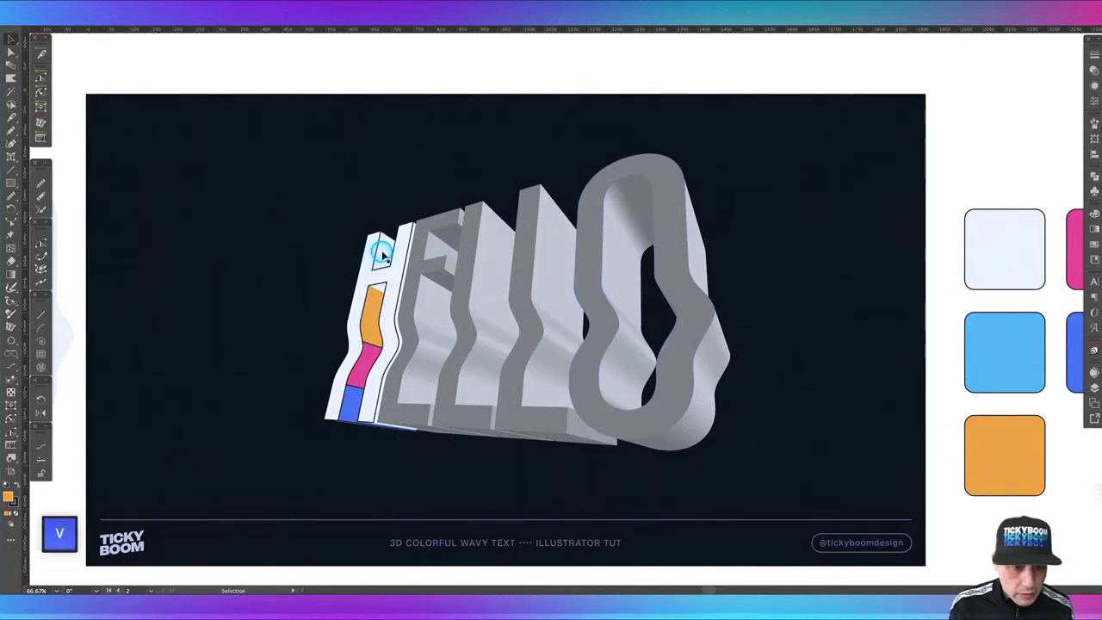
pyautogui.click(382, 255)
pyautogui.press('i')
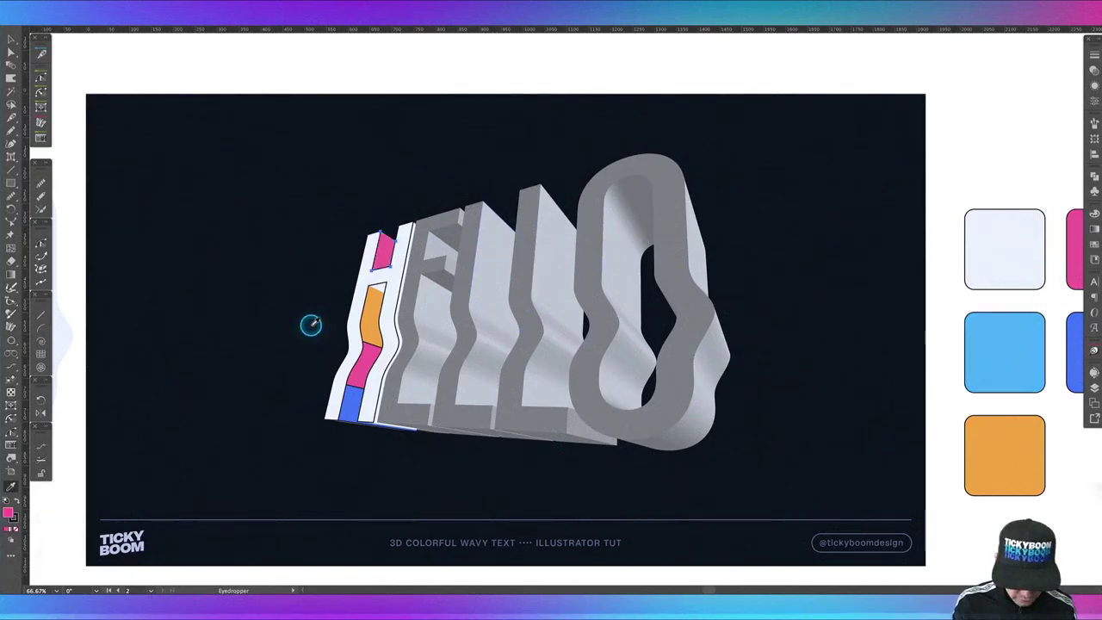
pyautogui.press('v')
pyautogui.click(300, 336)
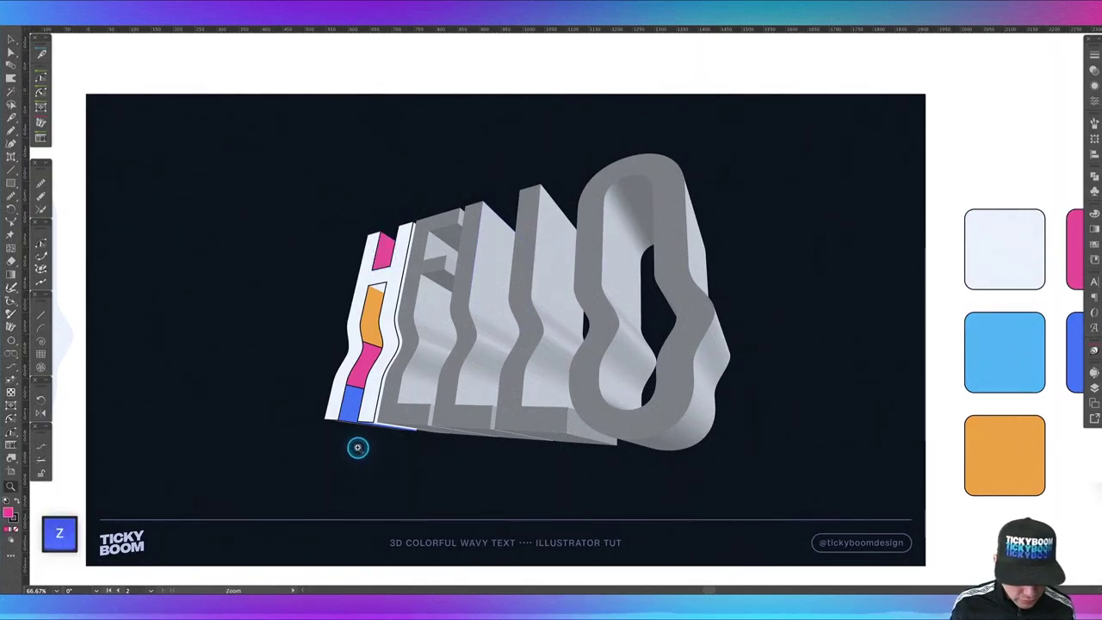
# - Color the small triangular section directly under the H's crossbar with the light blue swatch's fill and outline
pyautogui.moveTo(317, 385); pyautogui.dragTo(444, 425)
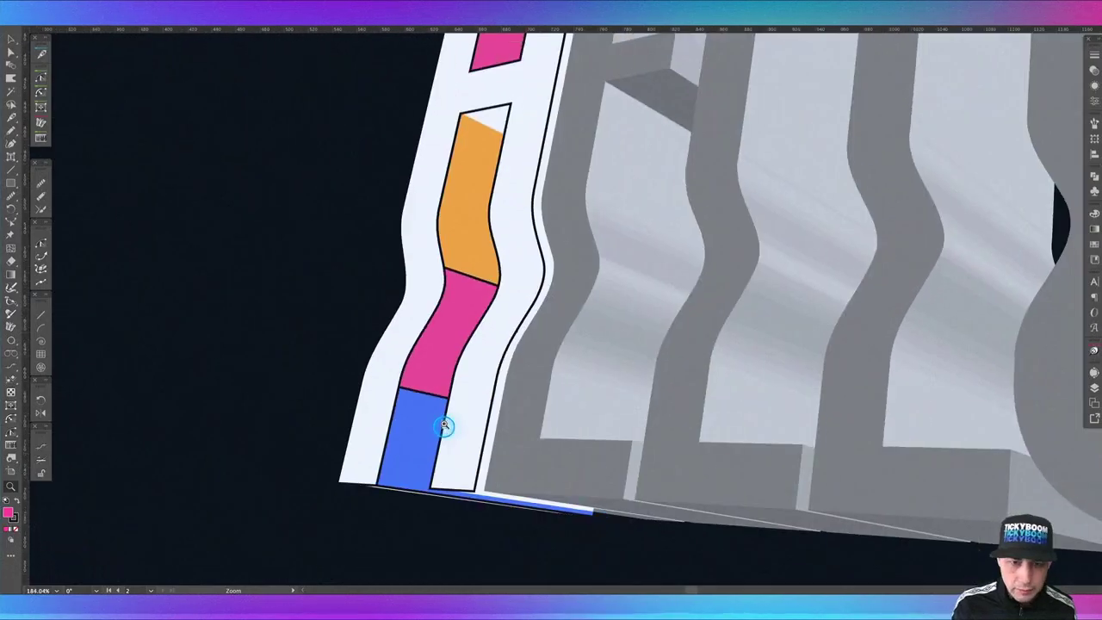
pyautogui.press('v')
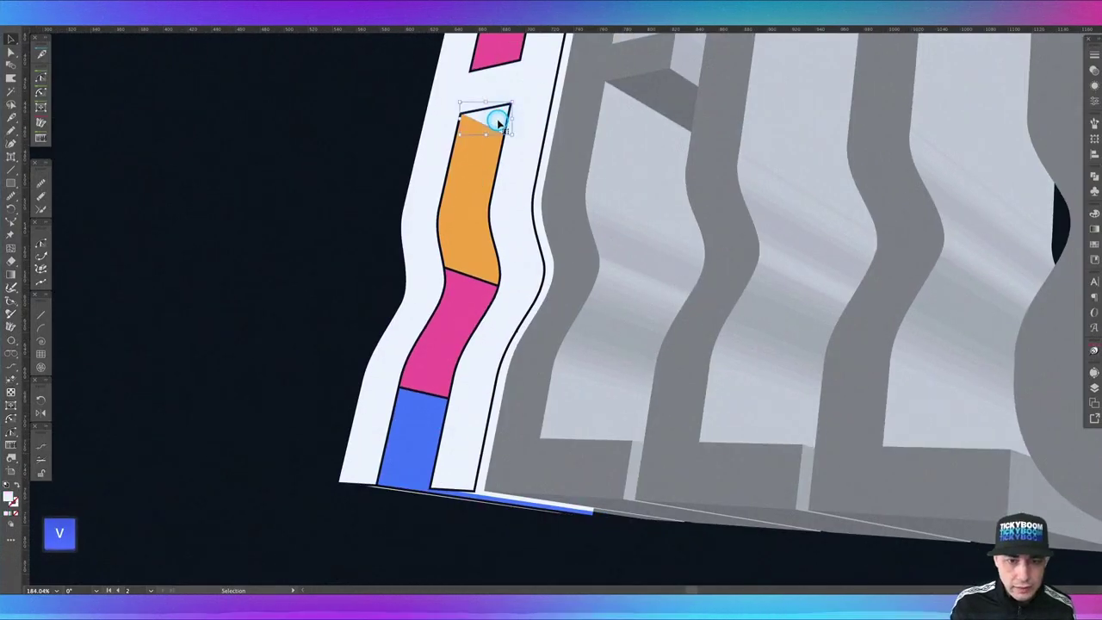
pyautogui.press('i')
pyautogui.click(498, 130)
pyautogui.press('space')
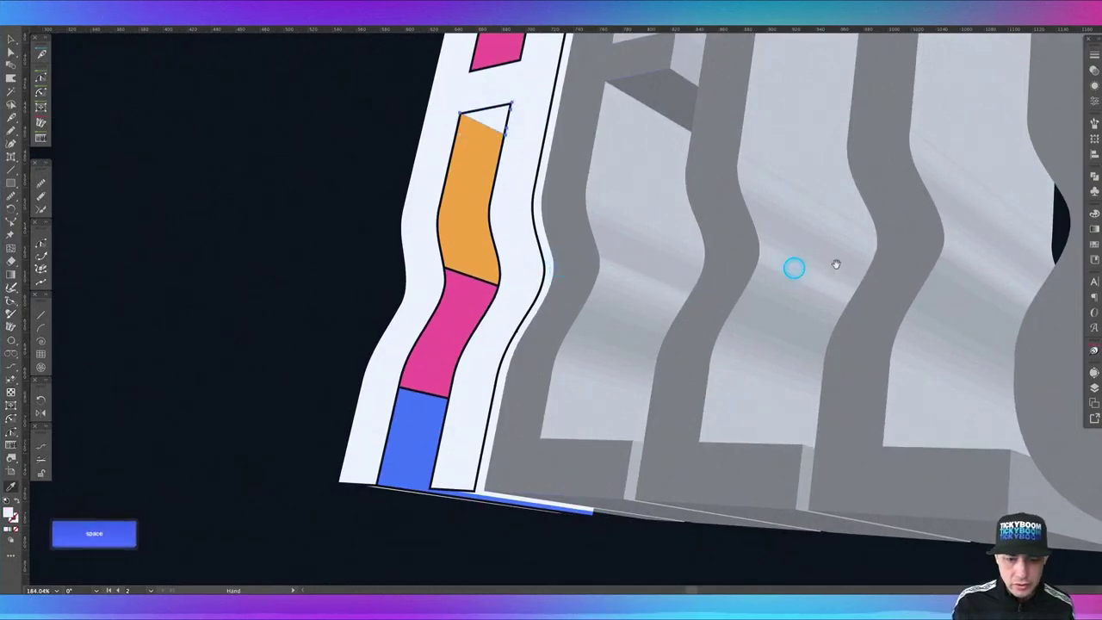
pyautogui.moveTo(795, 266); pyautogui.dragTo(320, 278)
pyautogui.moveTo(837, 353); pyautogui.dragTo(491, 361)
pyautogui.moveTo(953, 348)
pyautogui.mouseDown()
pyautogui.moveTo(301, 360)
pyautogui.moveTo(953, 340)
pyautogui.mouseUp()
pyautogui.press('space')
pyautogui.moveTo(330, 306); pyautogui.dragTo(729, 293)
pyautogui.moveTo(237, 293); pyautogui.dragTo(691, 287)
pyautogui.moveTo(414, 289); pyautogui.dragTo(413, 197)
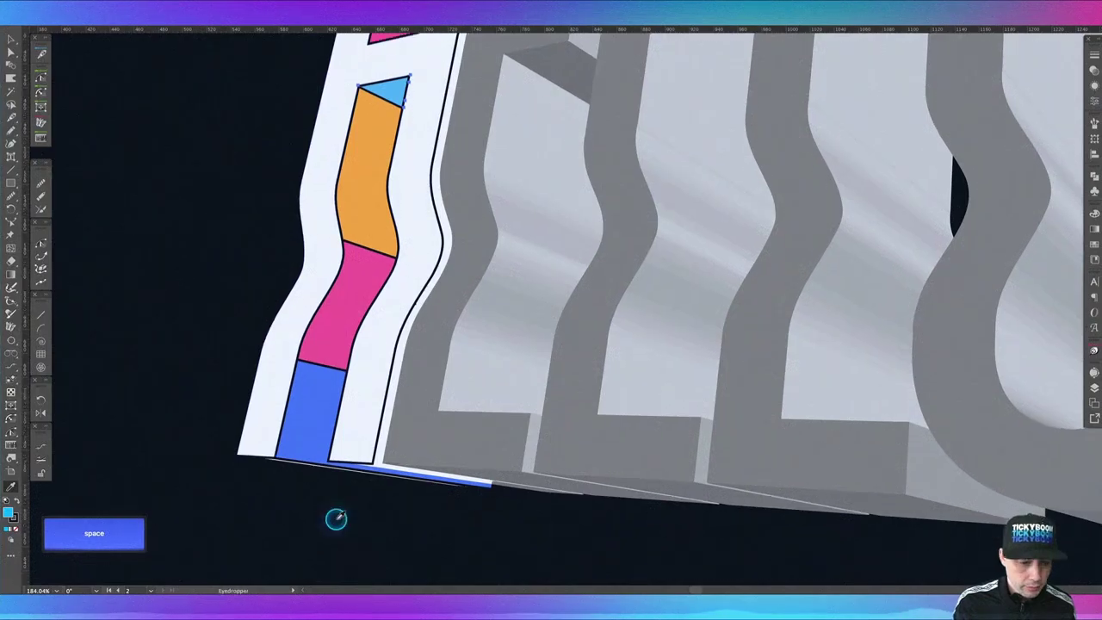
# - Color the underside strips below the H's right leg blue, with the same fill and outline as its blue section
pyautogui.press('v')
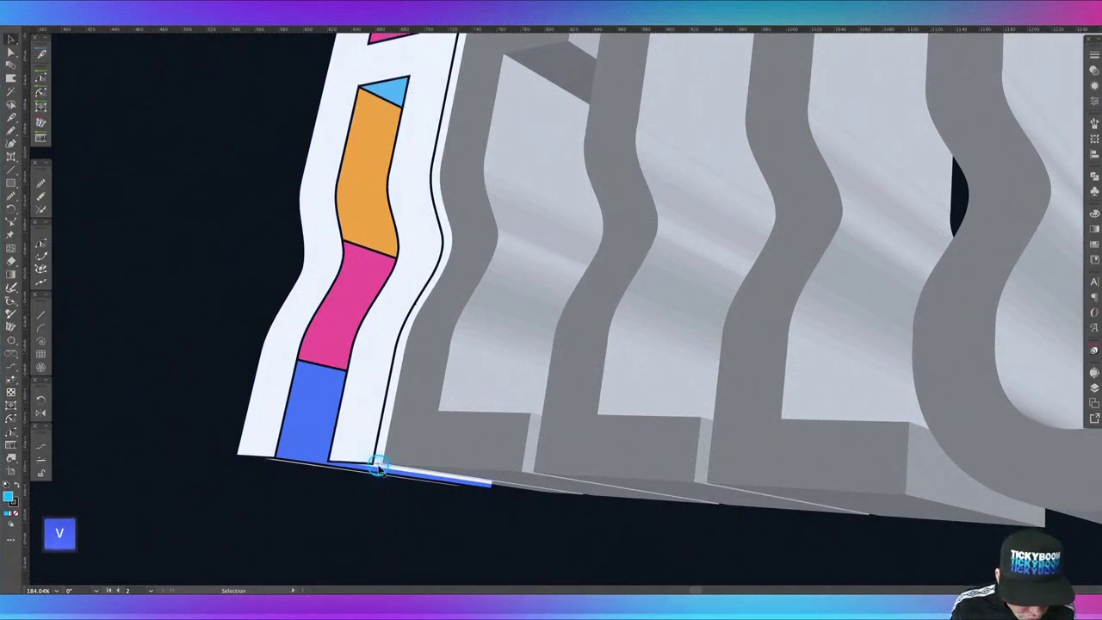
pyautogui.click(378, 466)
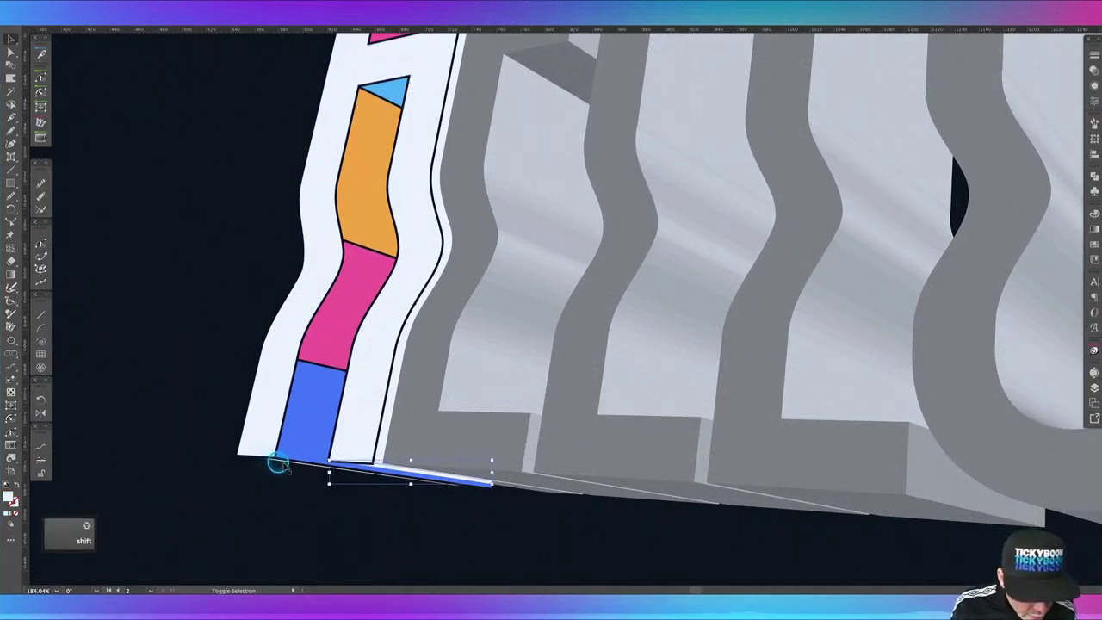
pyautogui.keyDown('shift'); pyautogui.click(287, 465); pyautogui.keyUp('shift')
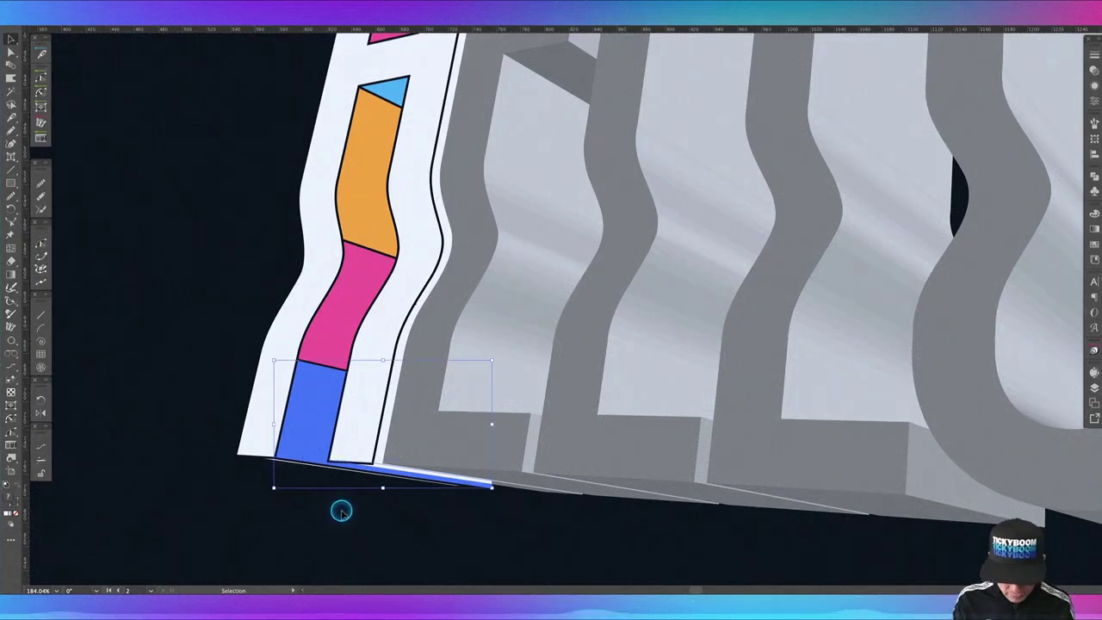
pyautogui.press('i')
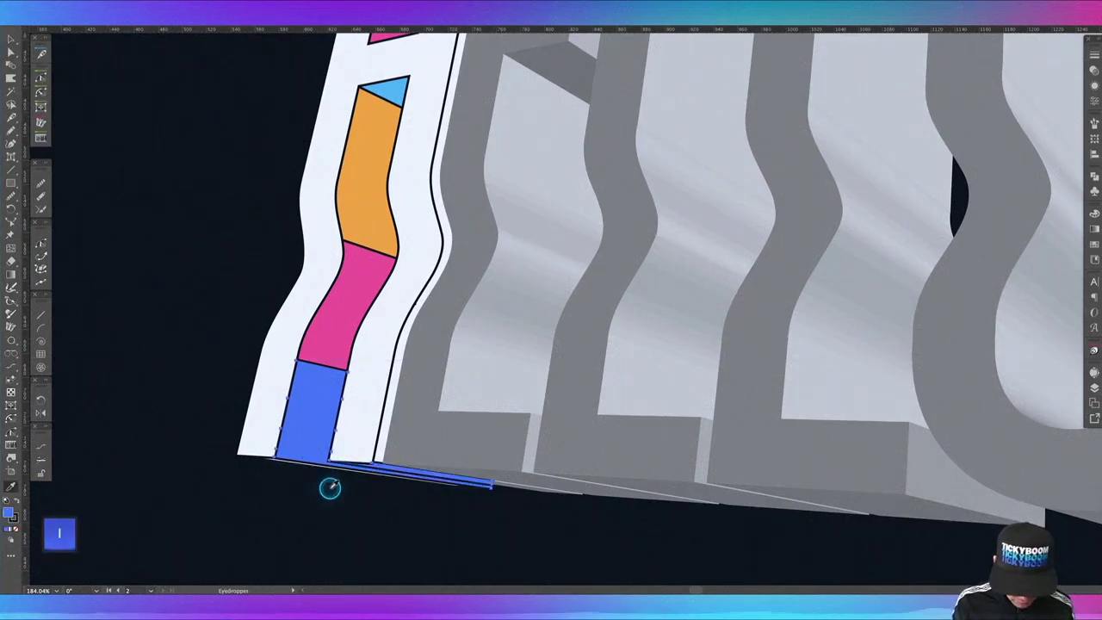
pyautogui.press('v')
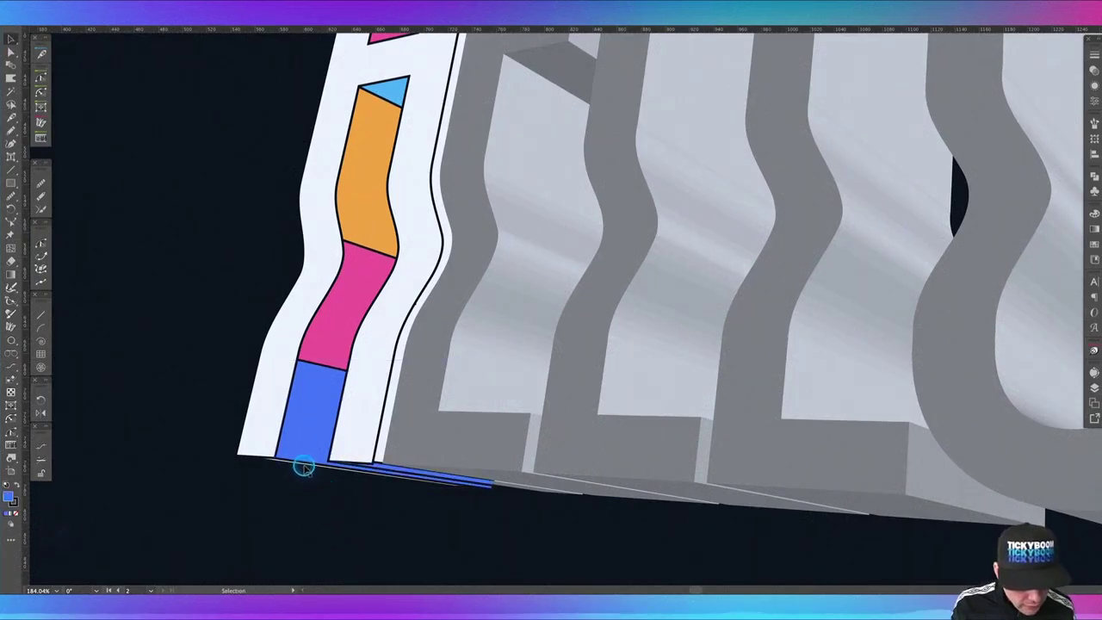
# - Color the thin white underside sliver starting at the H's left leg blue, matching the adjacent blue section
pyautogui.click(303, 466)
pyautogui.press('z')
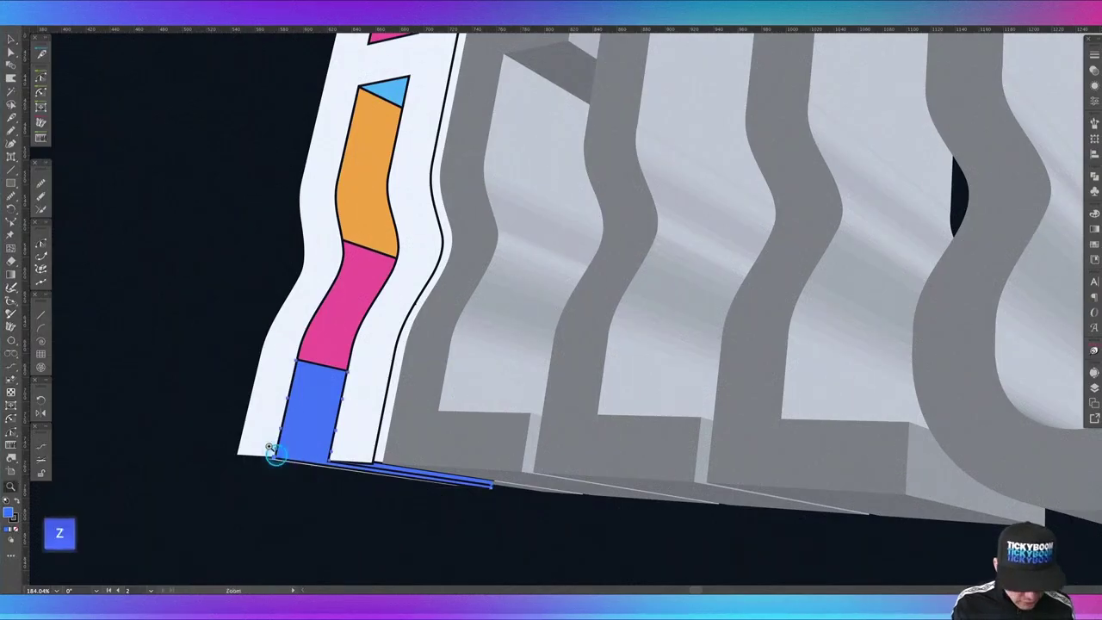
pyautogui.moveTo(271, 451); pyautogui.dragTo(356, 317)
pyautogui.press('space')
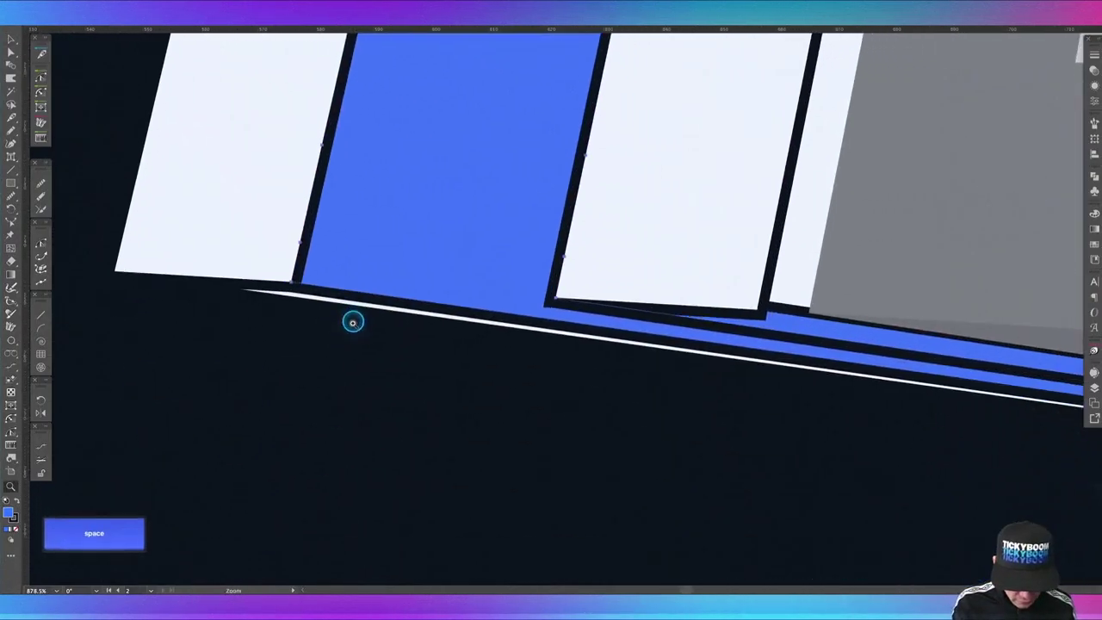
pyautogui.press('v')
pyautogui.click(297, 295)
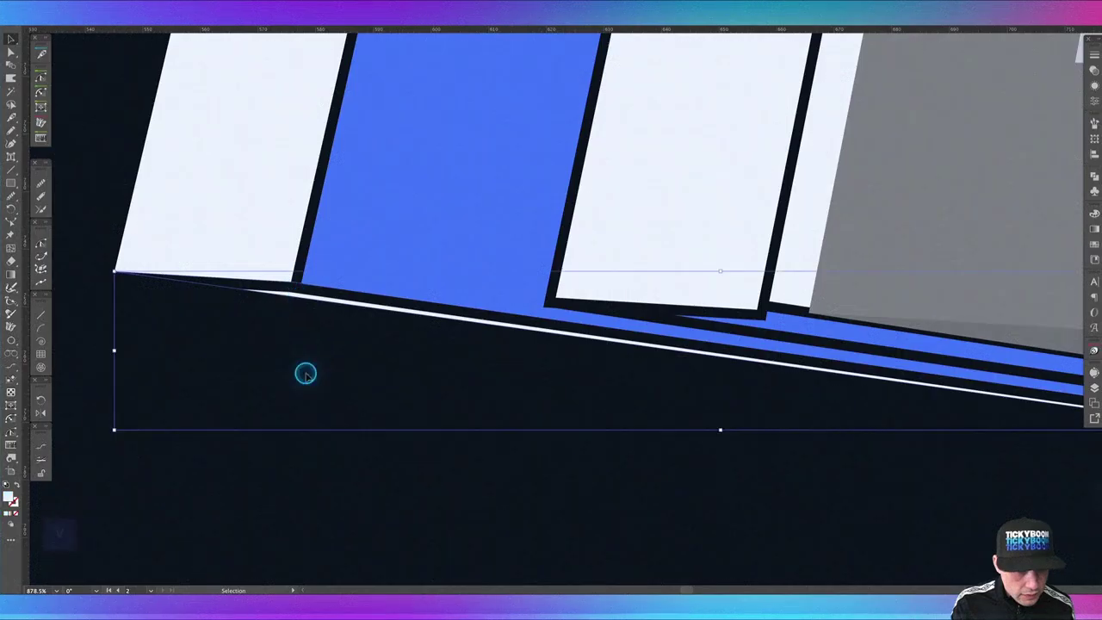
pyautogui.press('i')
pyautogui.click(405, 258)
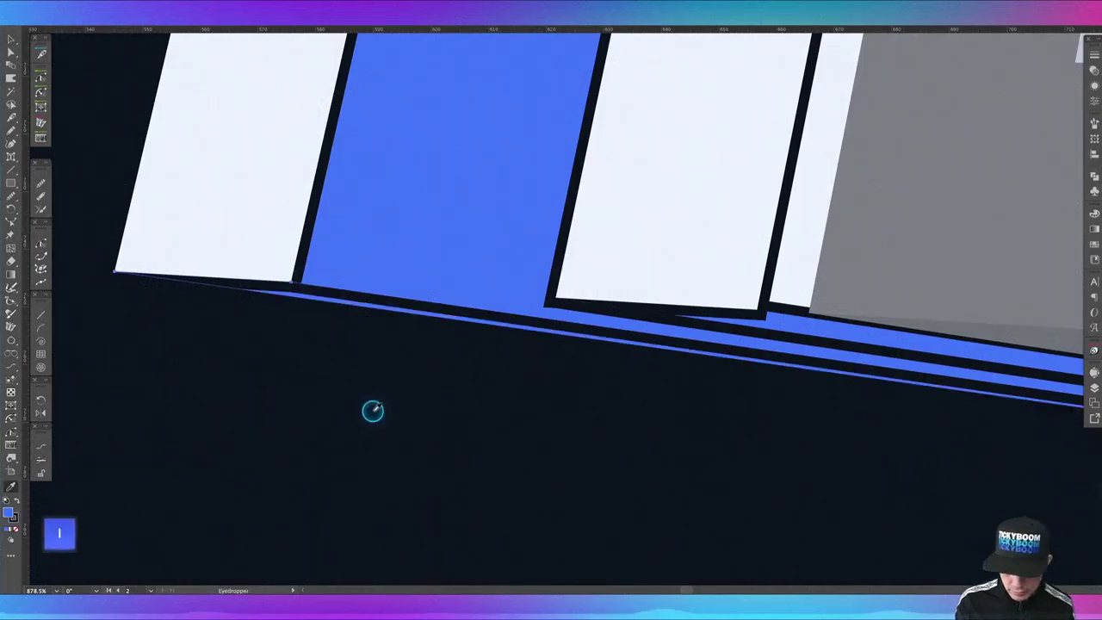
# - Color the lower outer side strip along the H's right leg blue, matching the fill and outline of the blue section
pyautogui.hotkey('ctrl', '-')
pyautogui.hotkey('ctrl', '-')
pyautogui.hotkey('ctrl', '-')
pyautogui.hotkey('ctrl', '-')
pyautogui.press('space')
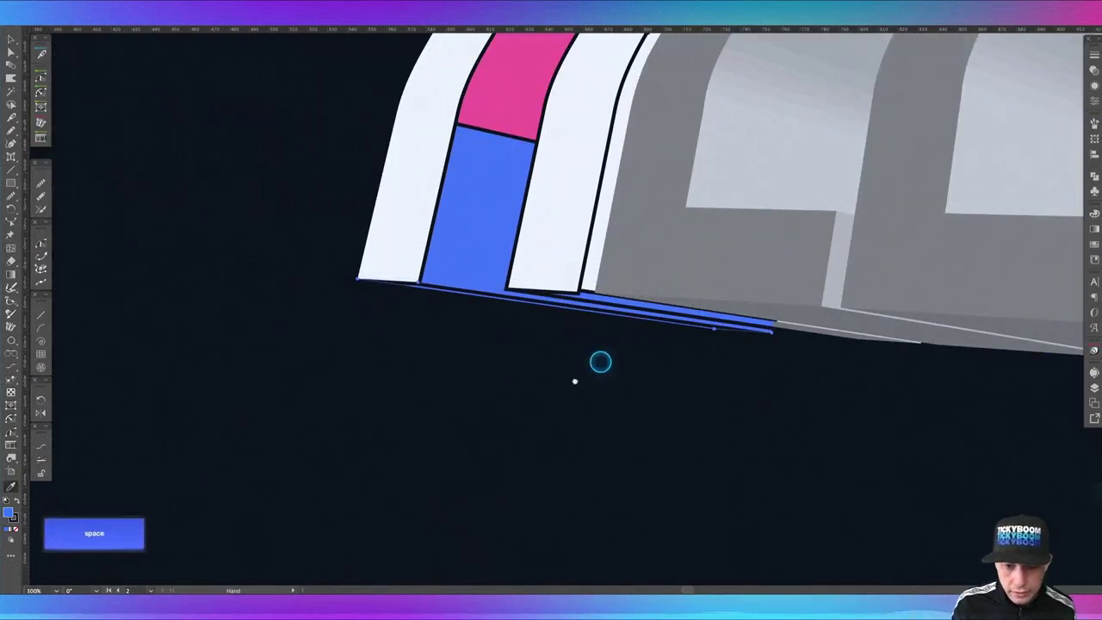
pyautogui.moveTo(600, 362); pyautogui.dragTo(527, 409)
pyautogui.press('v')
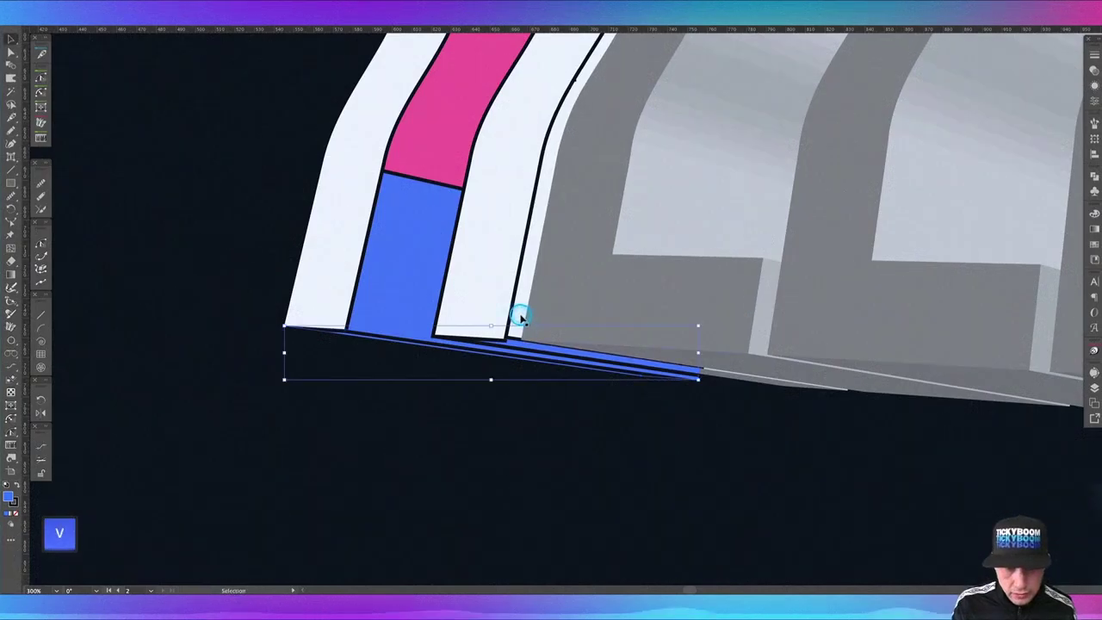
pyautogui.click(521, 319)
pyautogui.hotkey('ctrl', '-')
pyautogui.hotkey('ctrl', '-')
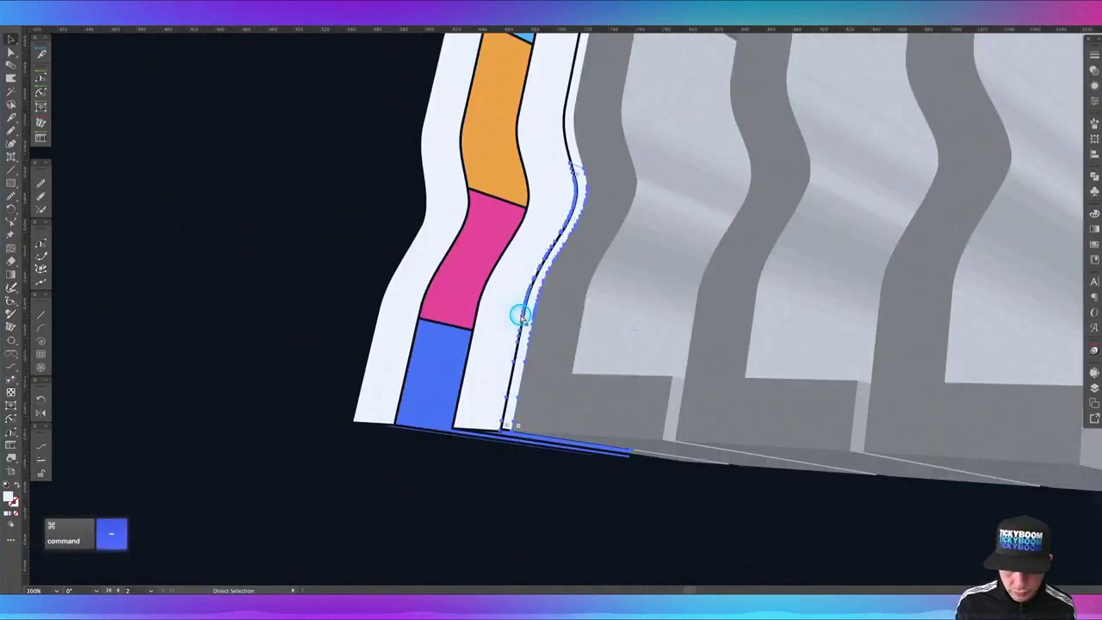
pyautogui.press('i')
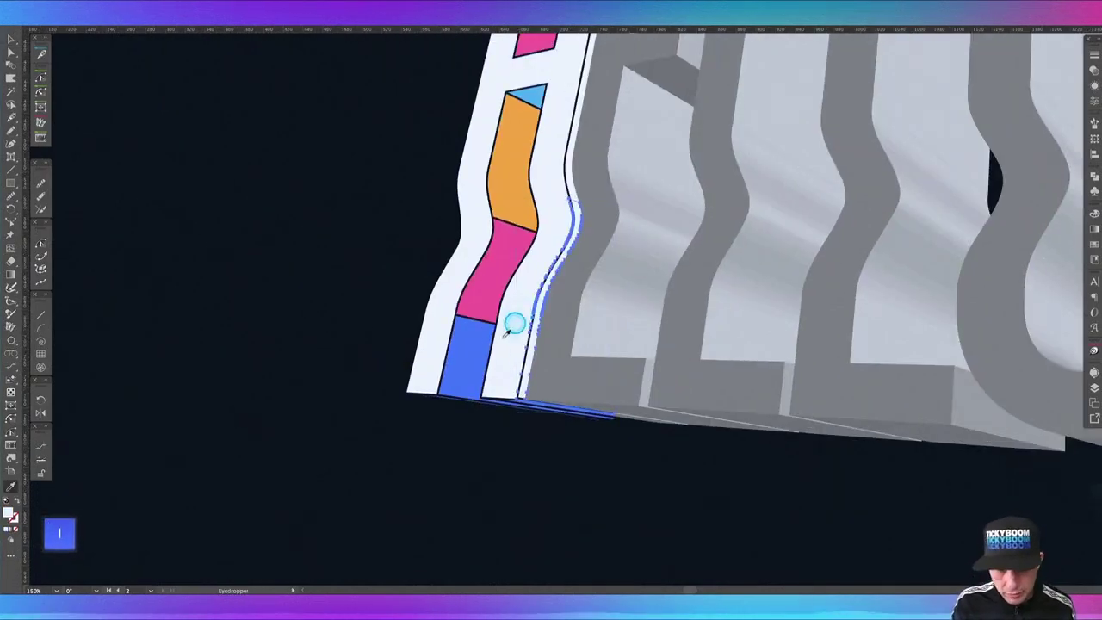
pyautogui.click(468, 357)
pyautogui.press('v')
pyautogui.press('v')
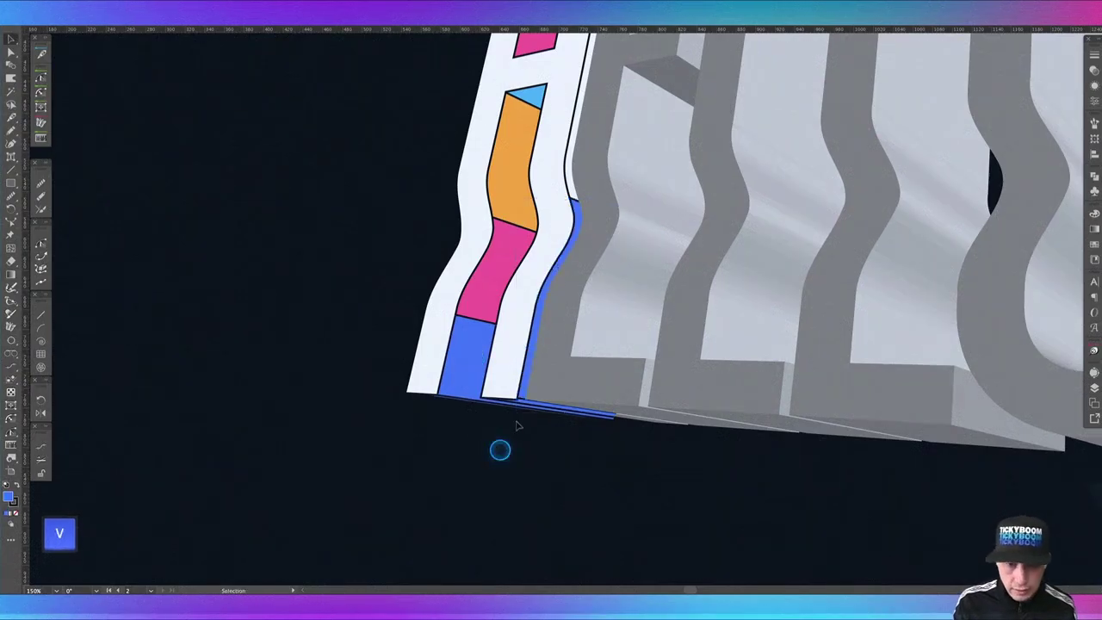
pyautogui.click(568, 187)
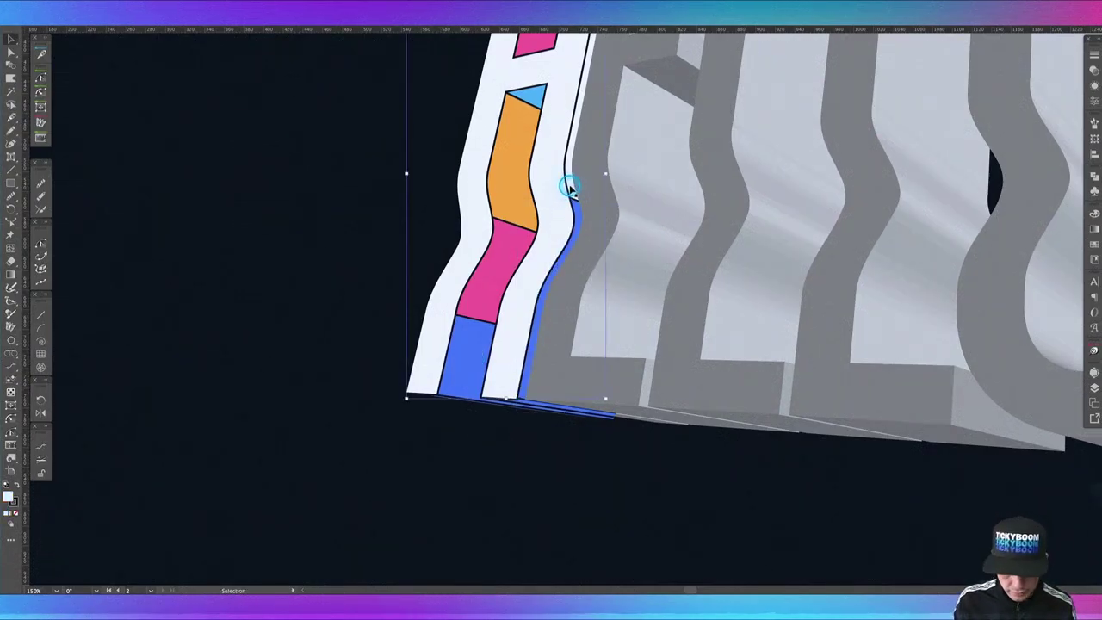
pyautogui.press('i')
pyautogui.click(505, 243)
pyautogui.press('super+z')
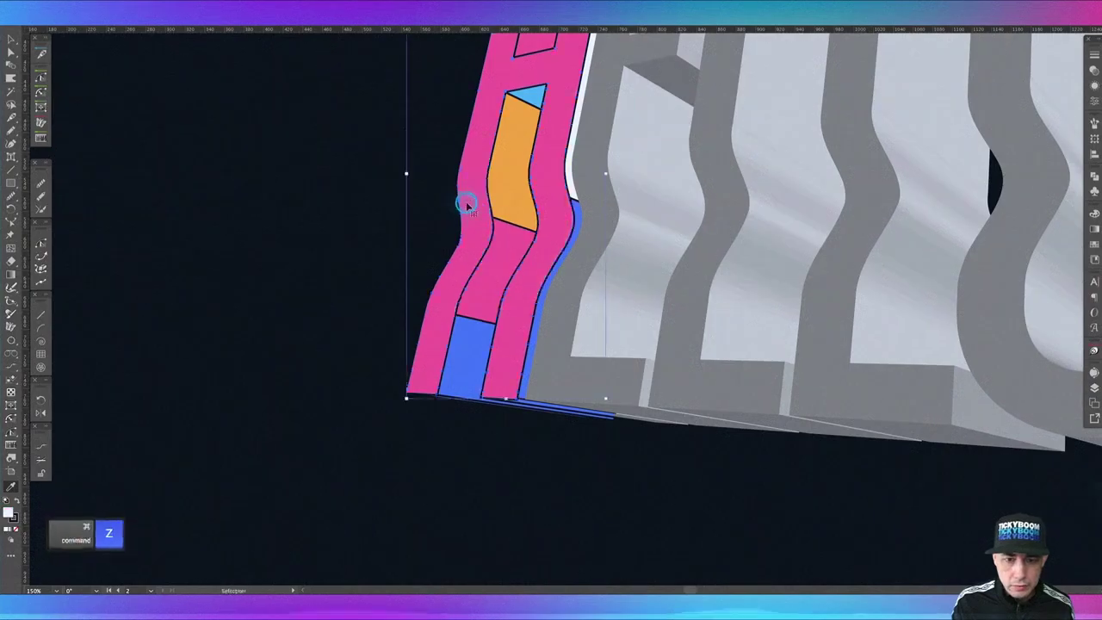
# - Color the upper outer side strip along the H's right stem pink, matching the fill and outline of the pink section
pyautogui.press('space')
pyautogui.moveTo(451, 157); pyautogui.dragTo(253, 294)
pyautogui.press('v')
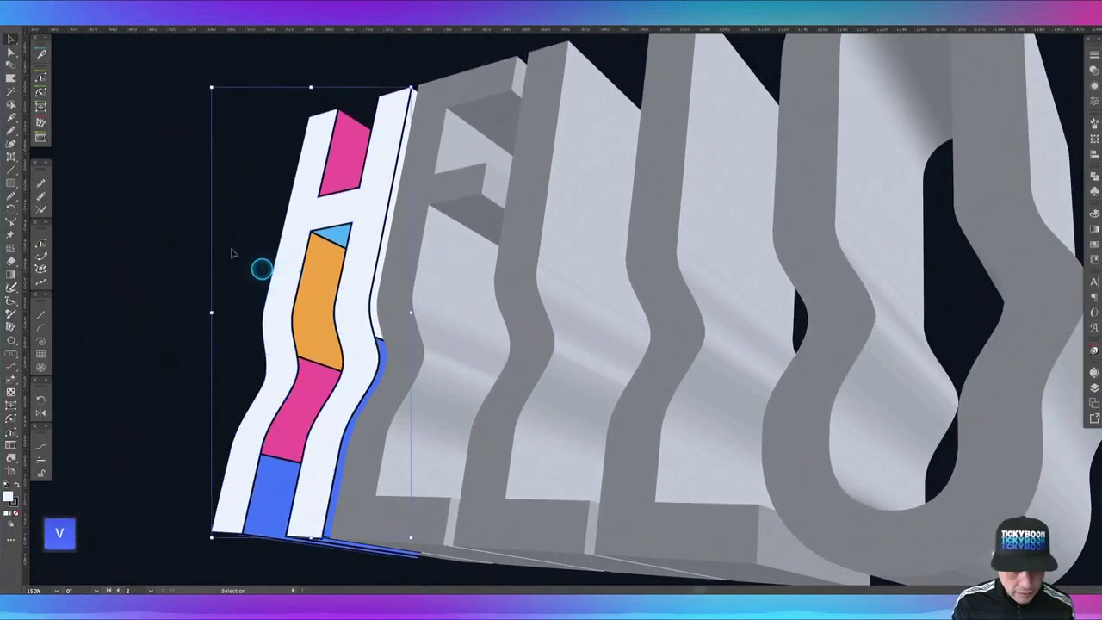
pyautogui.click(258, 266)
pyautogui.click(385, 249)
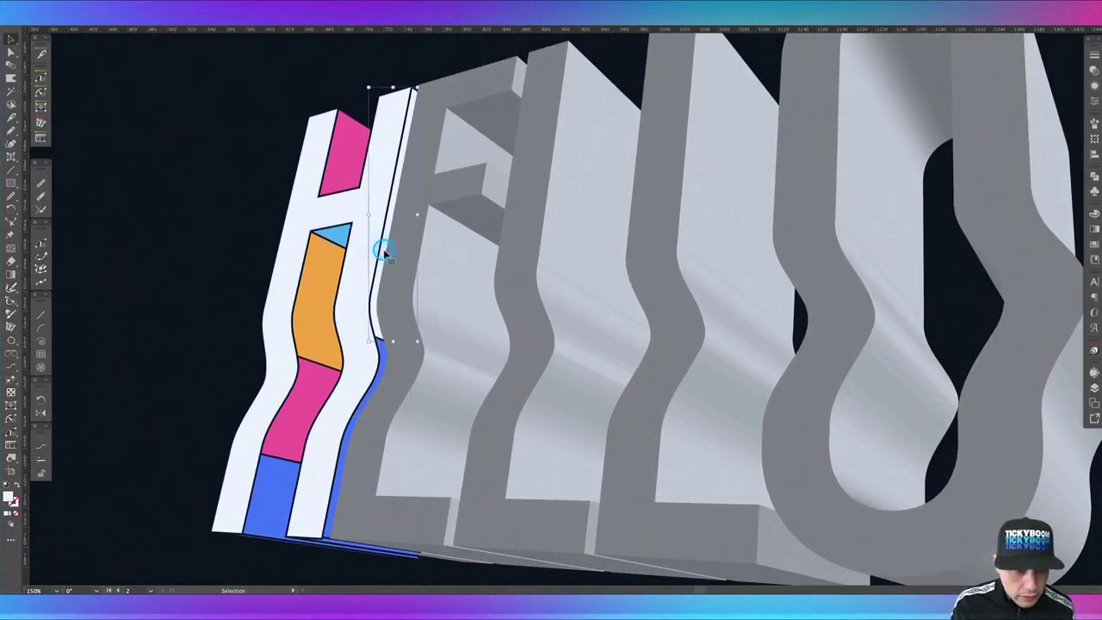
pyautogui.press('i')
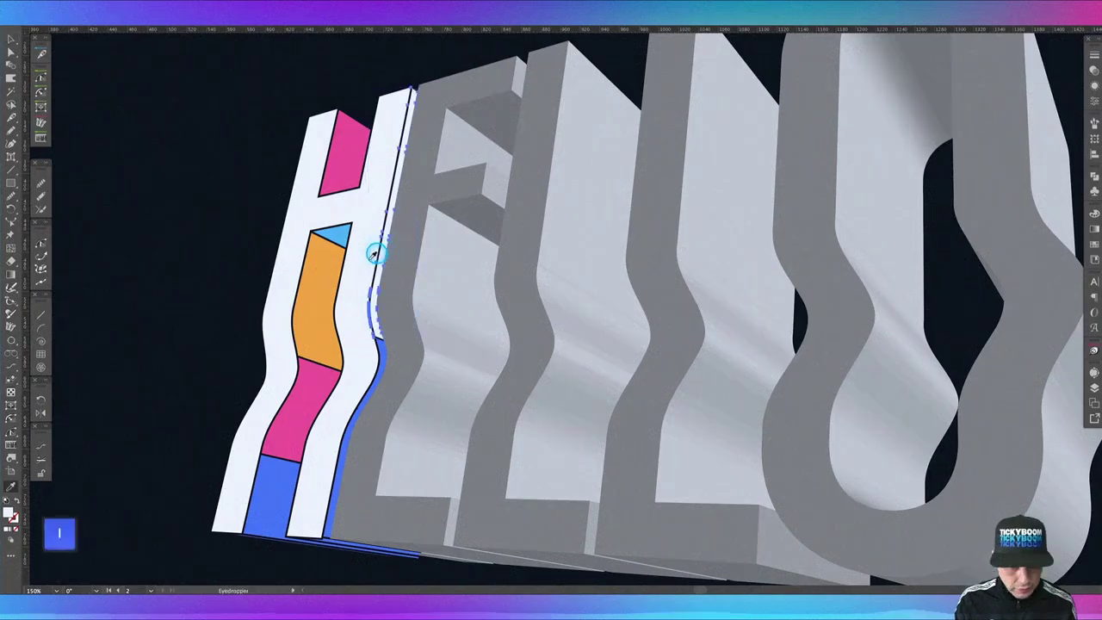
pyautogui.click(300, 407)
pyautogui.press('v')
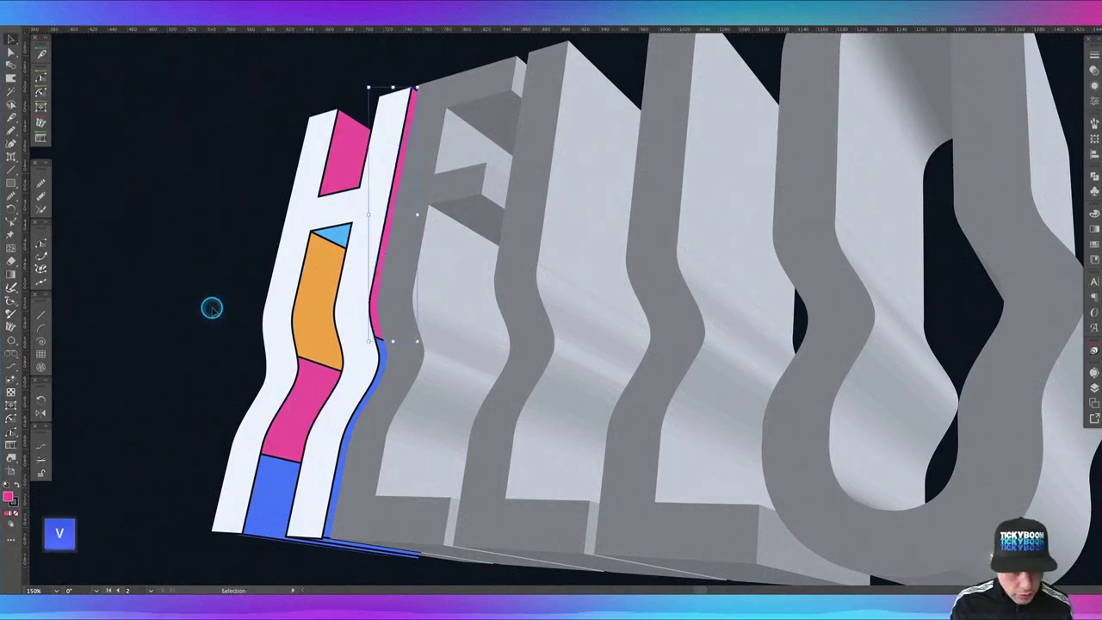
# - Bring the blue underside strip of the H's right leg to the front of the stacking order and deselect it
pyautogui.press('space')
pyautogui.moveTo(217, 319); pyautogui.dragTo(226, 239)
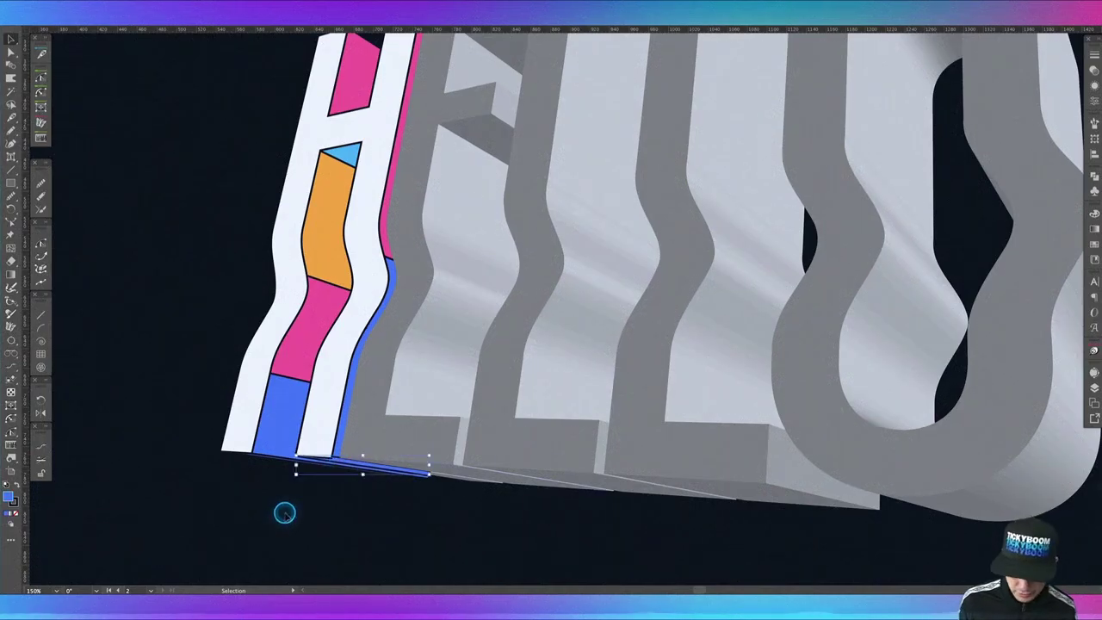
pyautogui.press('super+shift+bracketright')
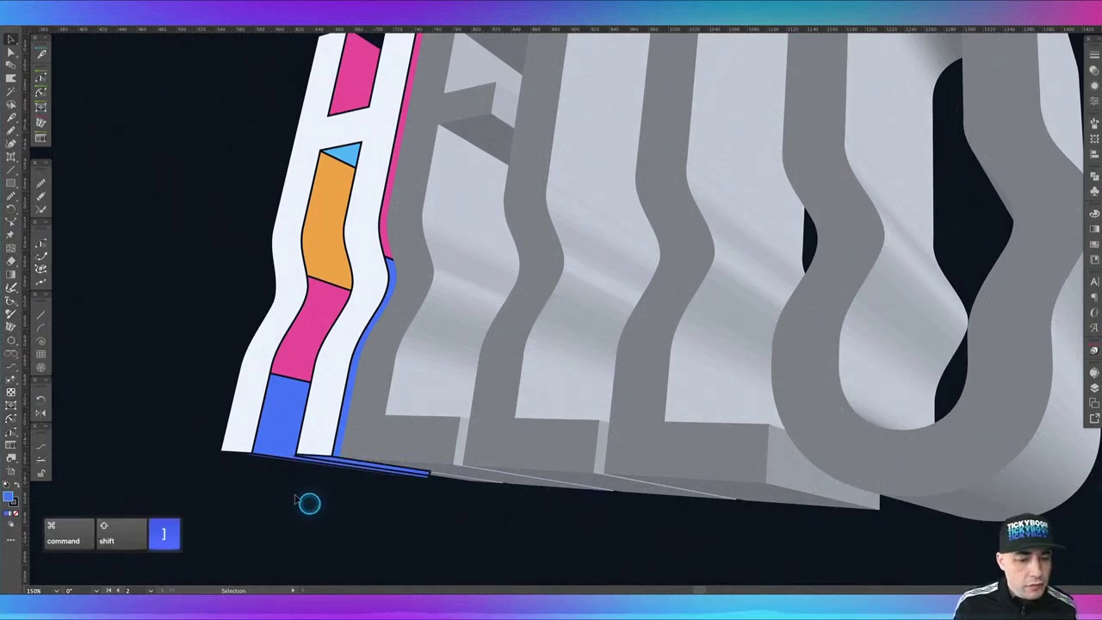
# - Select the gray extruded letters and merge the faces in the upper part of the E with Shape Builder
pyautogui.press('space')
pyautogui.moveTo(414, 495); pyautogui.dragTo(364, 542)
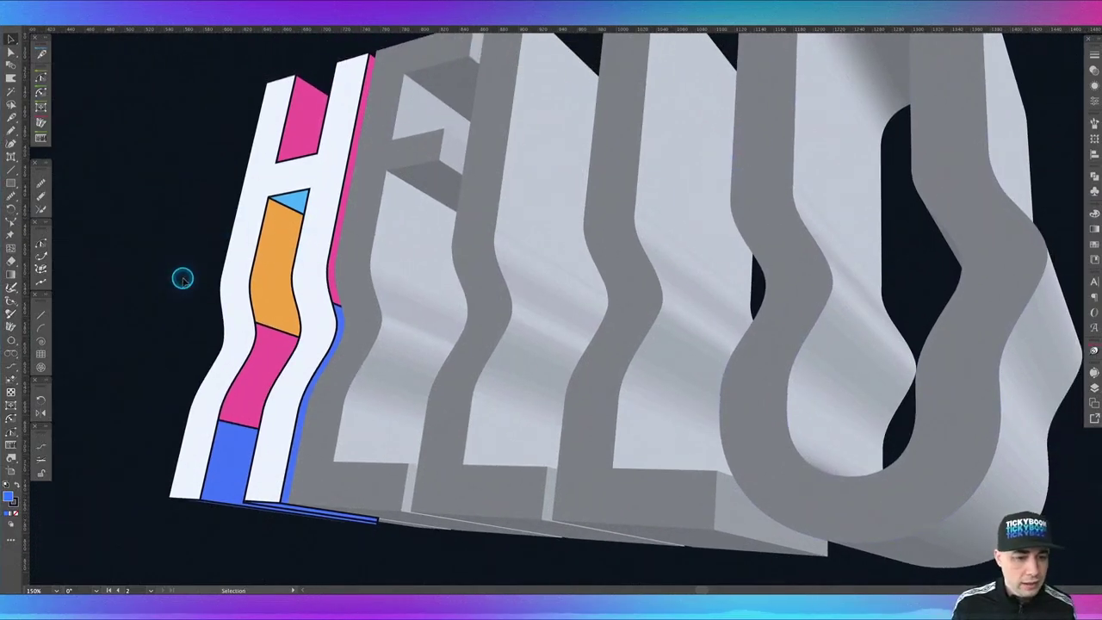
pyautogui.press('space')
pyautogui.moveTo(195, 241); pyautogui.dragTo(236, 253)
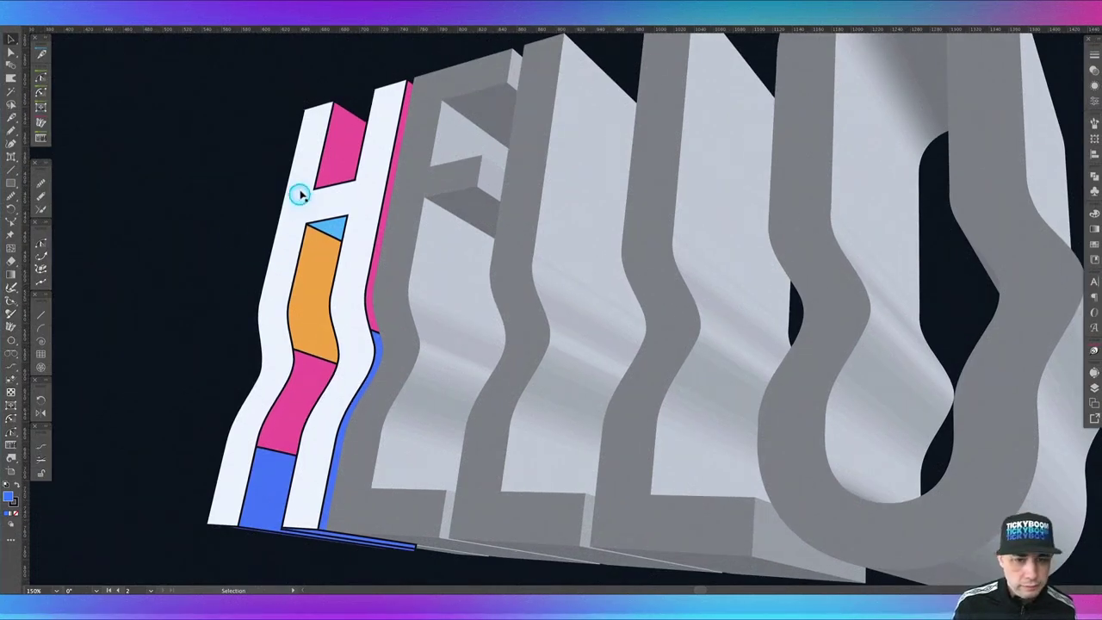
pyautogui.press('super+minus')
pyautogui.click(456, 430)
pyautogui.press('space')
pyautogui.moveTo(509, 525); pyautogui.dragTo(430, 519)
pyautogui.hotkey('shift', 'm')
pyautogui.press('super+plus')
pyautogui.press('super+plus')
pyautogui.click(583, 106)
pyautogui.click(457, 212)
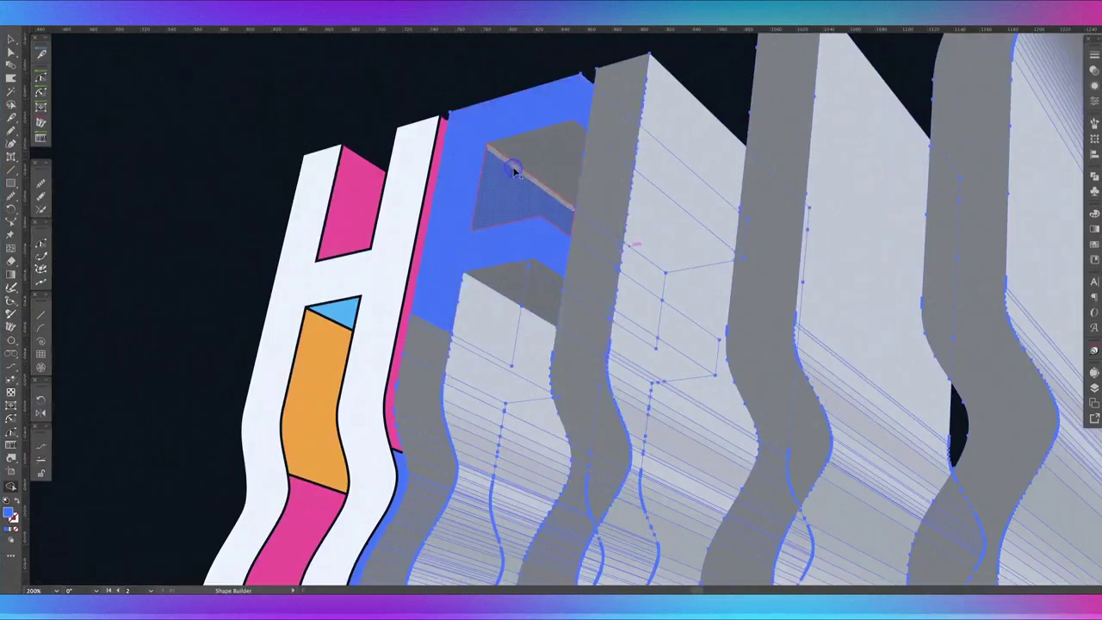
pyautogui.moveTo(433, 289)
pyautogui.mouseDown()
pyautogui.moveTo(423, 507)
pyautogui.moveTo(478, 244)
pyautogui.mouseUp()
# - Merge the E's remaining lower and inner side faces into sections with Shape Builder
pyautogui.press('space')
pyautogui.moveTo(469, 206)
pyautogui.mouseDown()
pyautogui.moveTo(529, 443)
pyautogui.moveTo(443, 356)
pyautogui.mouseUp()
pyautogui.press('space')
pyautogui.press('space')
pyautogui.moveTo(422, 131); pyautogui.dragTo(445, 369)
pyautogui.scroll(-3, 451, 460)
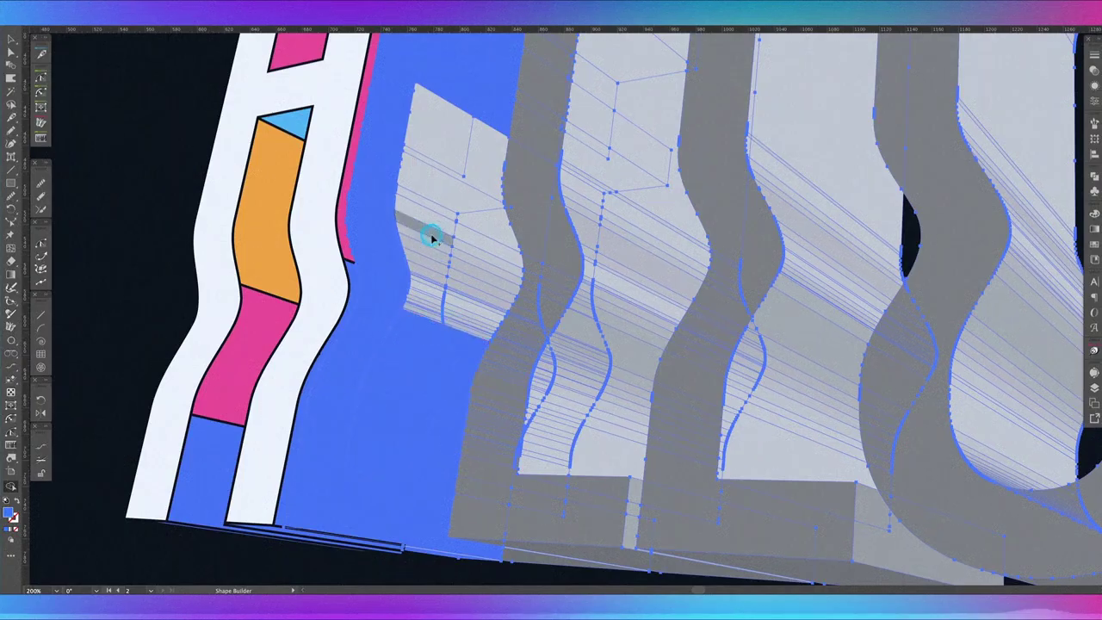
pyautogui.moveTo(433, 239)
pyautogui.mouseDown()
pyautogui.moveTo(431, 302)
pyautogui.moveTo(458, 138)
pyautogui.moveTo(437, 261)
pyautogui.mouseUp()
pyautogui.press('space')
# - Color the end face of the E's middle arm pink and its front face white, matching the H's fills and outlines
pyautogui.press('v')
pyautogui.click(147, 150)
pyautogui.click(502, 131)
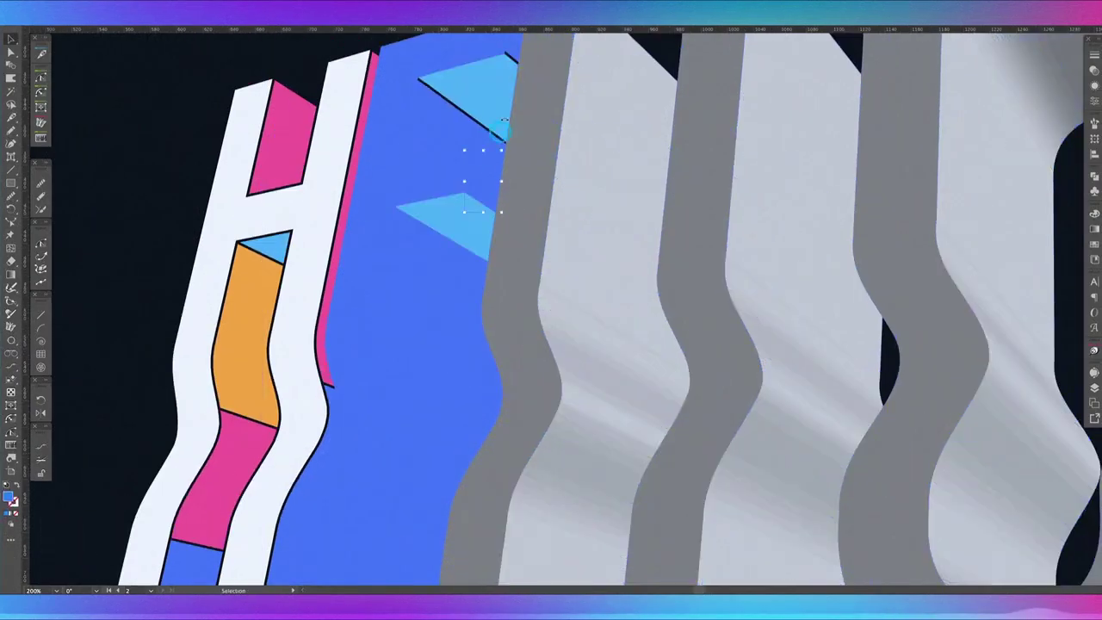
pyautogui.press('i')
pyautogui.click(292, 148)
pyautogui.click(261, 226)
# - Color the E's lower inner side sections orange, pink and blue from top to bottom by sampling the H's fills and outlines
pyautogui.press('v')
pyautogui.click(462, 423)
pyautogui.press('i')
pyautogui.click(224, 479)
pyautogui.press('i')
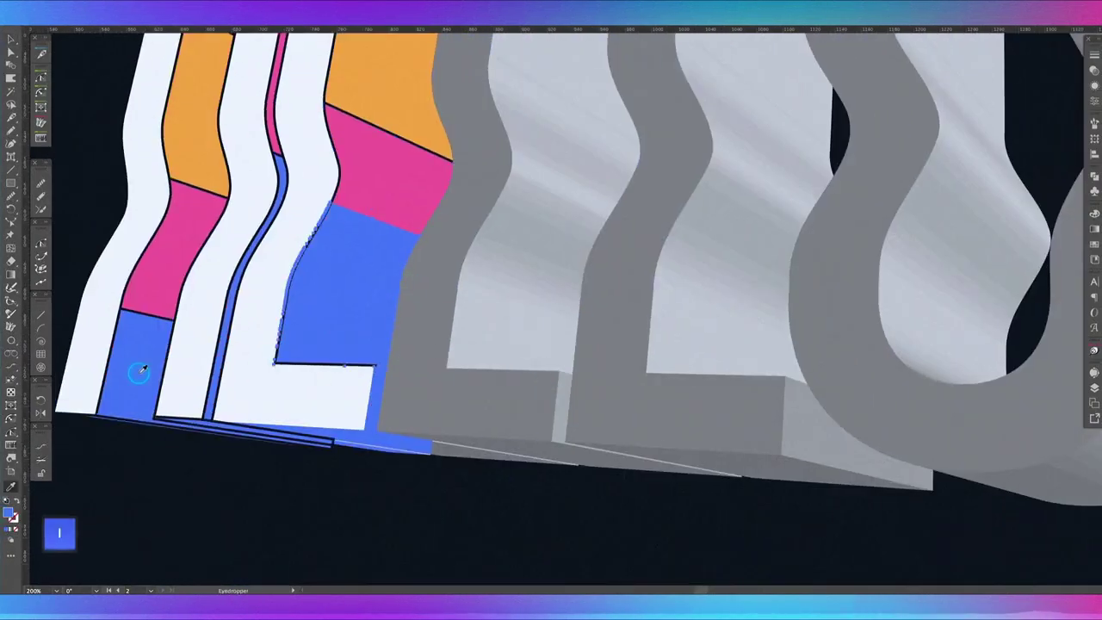
pyautogui.click(142, 371)
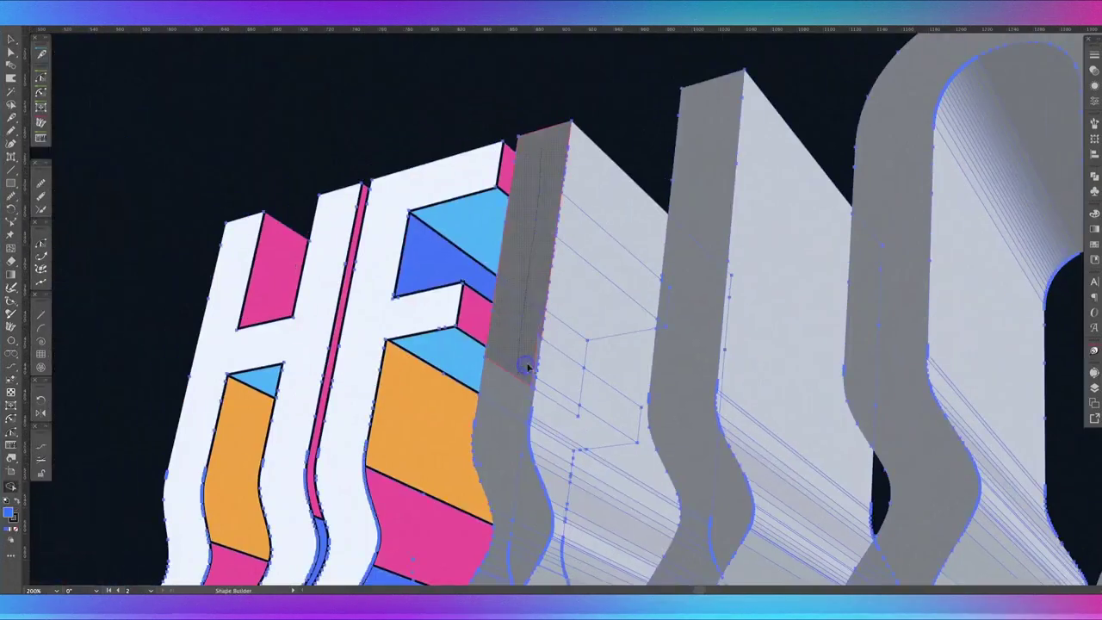
# - Merge the first L's front face, underside and lower side faces into separate sections with Shape Builder
pyautogui.scroll(-5, 528, 368)
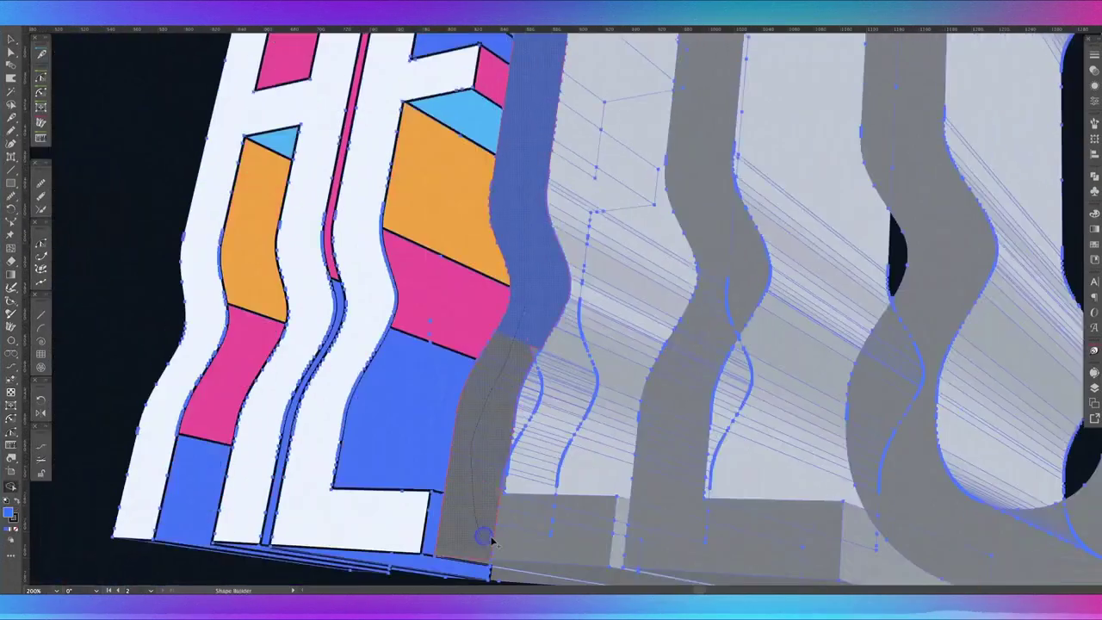
pyautogui.moveTo(615, 541); pyautogui.dragTo(357, 344)
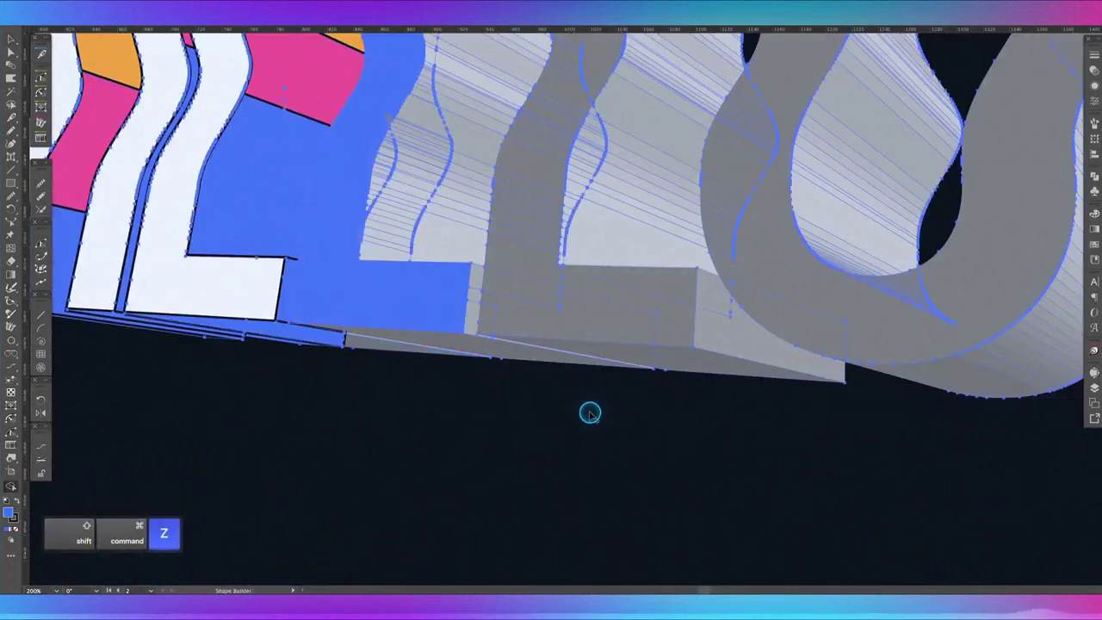
pyautogui.click(364, 342)
pyautogui.click(425, 166)
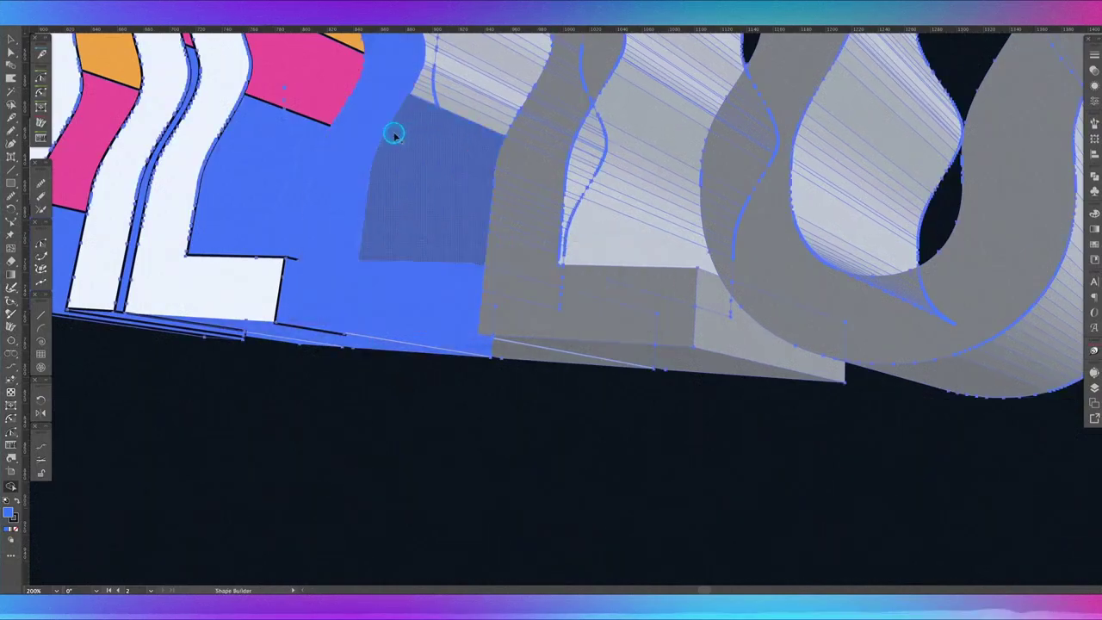
# - Color the first L's front face white and merge the stray fragments inside it with Shape Builder
pyautogui.hotkey('ctrl', '0')
pyautogui.press('v')
pyautogui.hotkey('shift', 'm')
pyautogui.scroll(10, 565, 425)
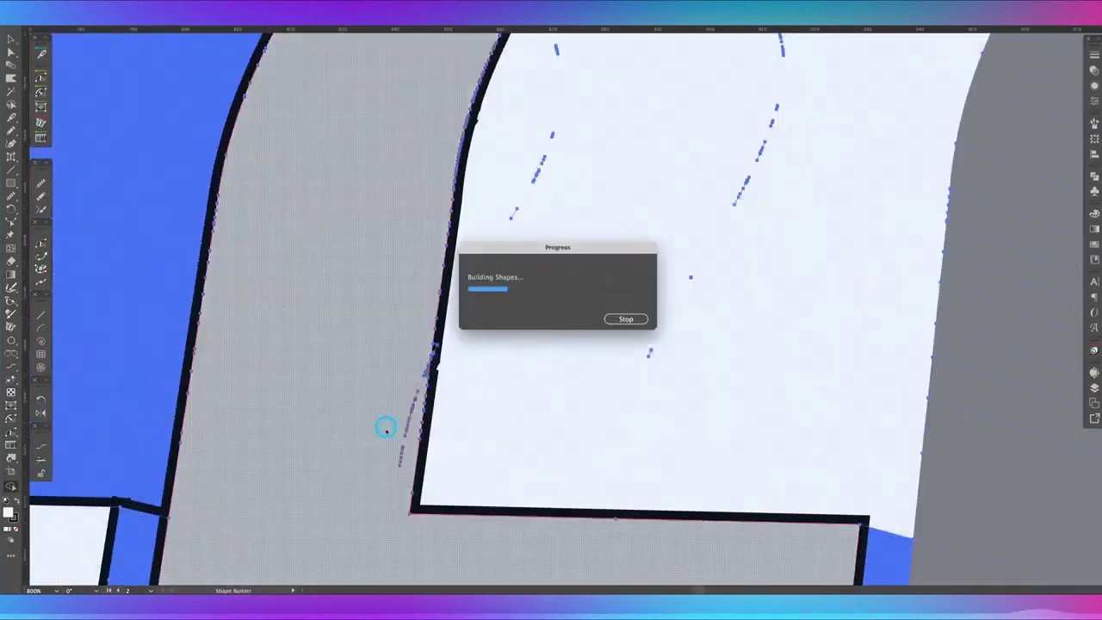
pyautogui.moveTo(443, 346); pyautogui.dragTo(743, 443)
pyautogui.press('super+minus')
pyautogui.press('super+minus')
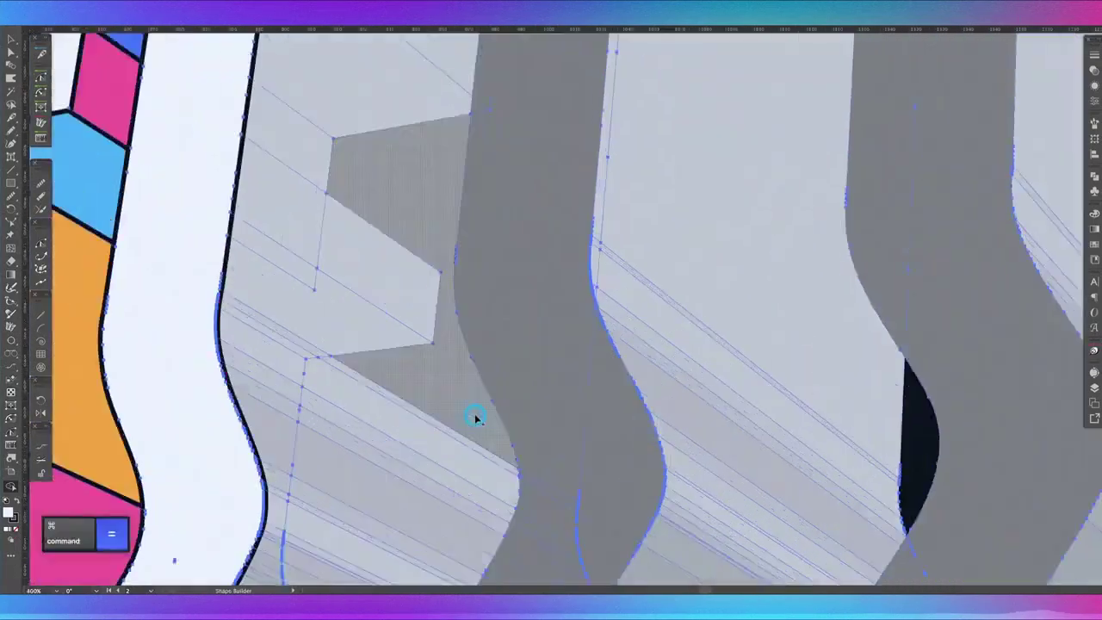
# - Merge the first L's middle and upper side faces, including the E-shaped shadow pieces, with Shape Builder
pyautogui.moveTo(474, 419); pyautogui.dragTo(607, 69)
pyautogui.click(467, 242)
pyautogui.moveTo(511, 162); pyautogui.dragTo(459, 447)
pyautogui.moveTo(482, 200); pyautogui.dragTo(460, 413)
pyautogui.moveTo(391, 410); pyautogui.dragTo(408, 270)
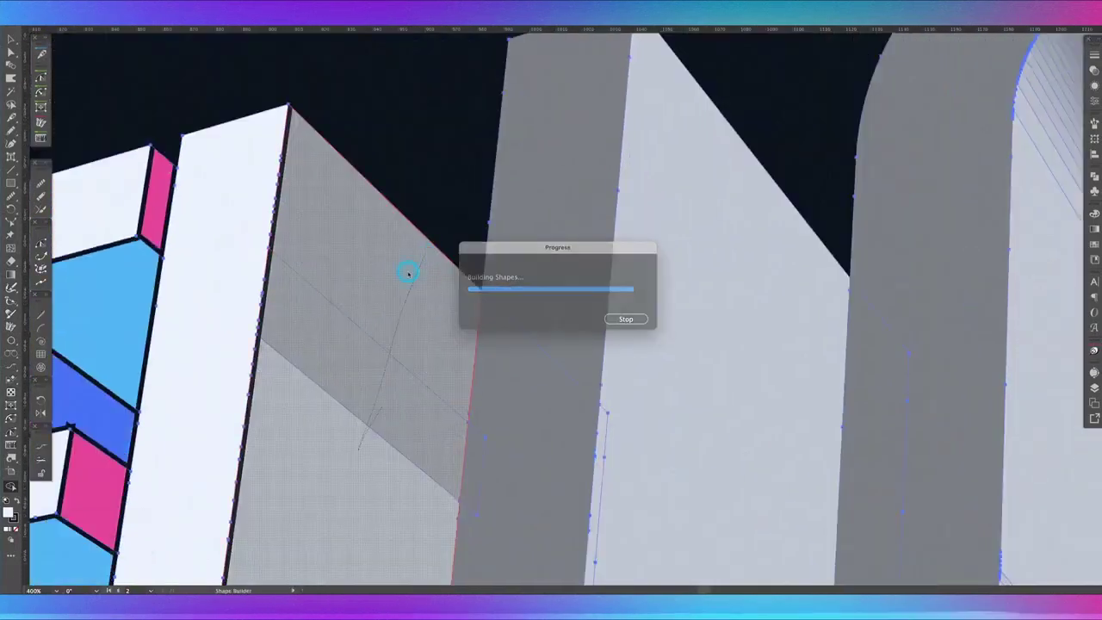
# - Color the first L's side sections pink, orange and blue from top to bottom by sampling the finished letters
pyautogui.press('super+minus')
pyautogui.press('super+minus')
pyautogui.press('super+minus')
pyautogui.press('super+minus')
pyautogui.press('i')
pyautogui.click(297, 472)
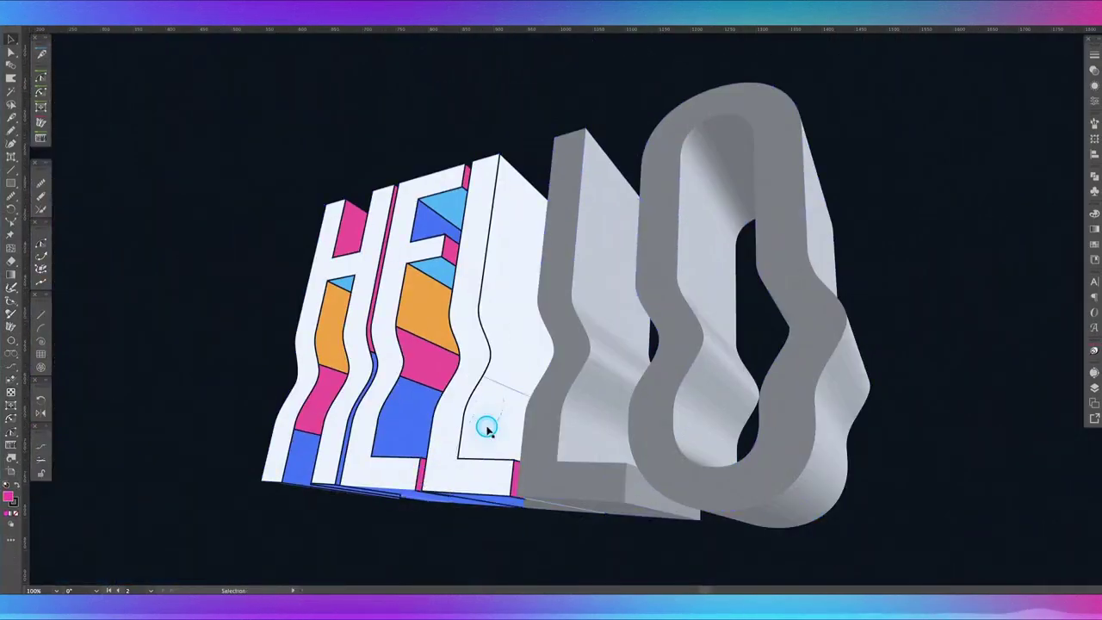
pyautogui.click(487, 428)
pyautogui.press('i')
pyautogui.click(434, 312)
pyautogui.press('v')
pyautogui.click(507, 261)
pyautogui.press('i')
pyautogui.click(862, 534)
pyautogui.press('i')
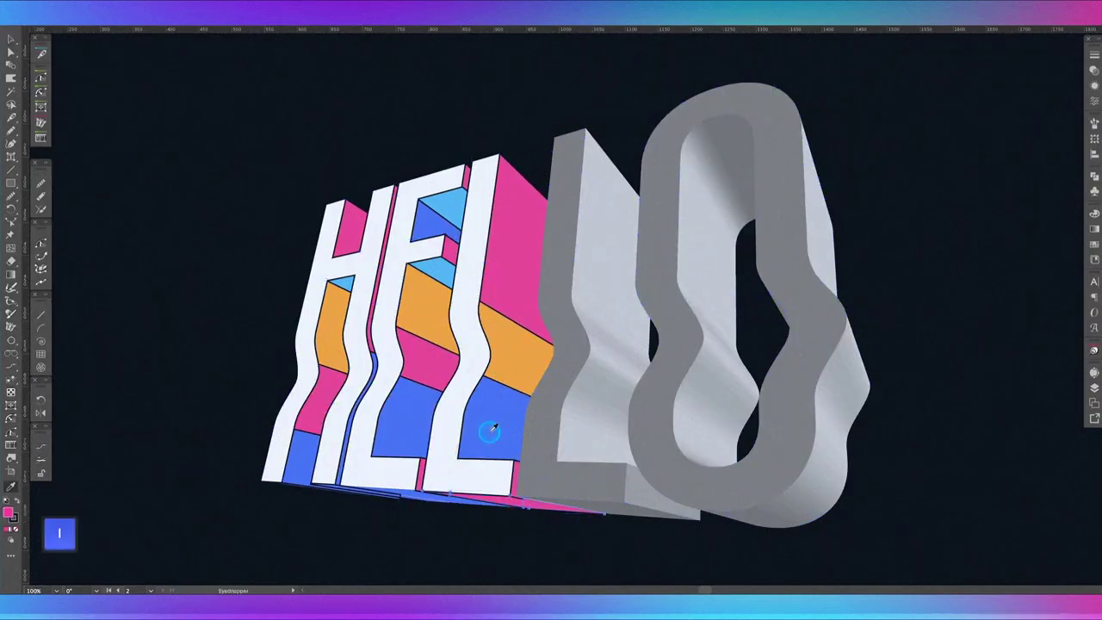
# - Select all the artwork and merge the second L's underside, end face and front face into sections with Shape Builder
pyautogui.press('v')
pyautogui.press('z')
pyautogui.moveTo(525, 490); pyautogui.dragTo(854, 566)
pyautogui.click(430, 276)
pyautogui.press('super+0')
pyautogui.press('super+a')
pyautogui.hotkey('shift', 'm')
pyautogui.click(661, 497)
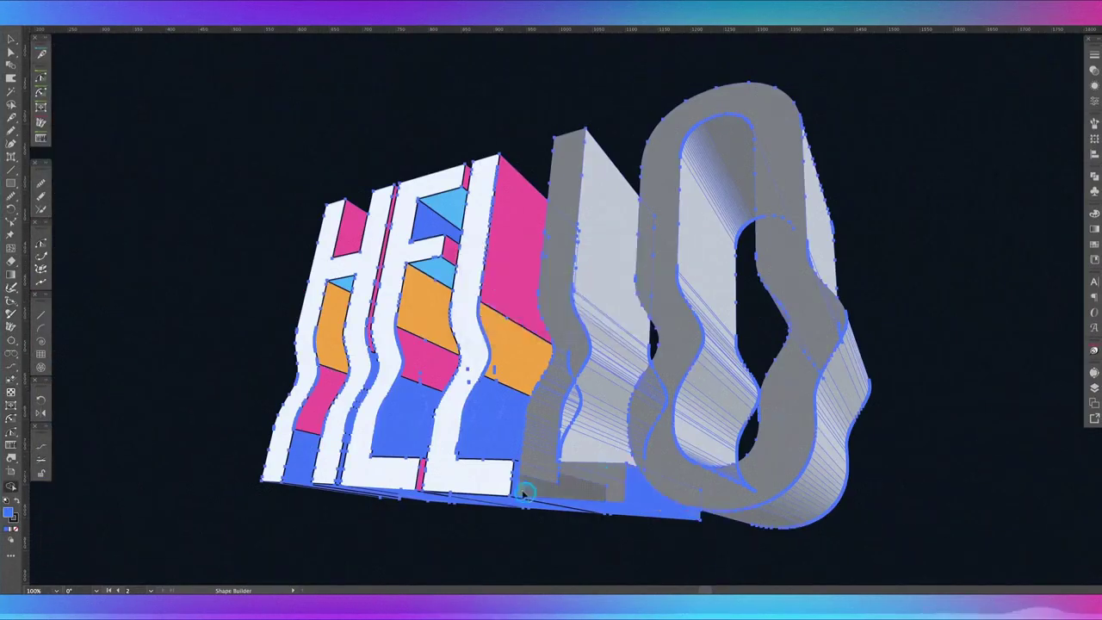
pyautogui.moveTo(523, 494)
pyautogui.mouseDown()
pyautogui.moveTo(546, 256)
pyautogui.moveTo(568, 159)
pyautogui.mouseUp()
# - Color the Ls' end faces pink, their underside strips blue and the second L's front face white by sampling the finished letters
pyautogui.scroll(3, 575, 488)
pyautogui.press('v')
pyautogui.click(398, 465)
pyautogui.press('i')
pyautogui.click(110, 443)
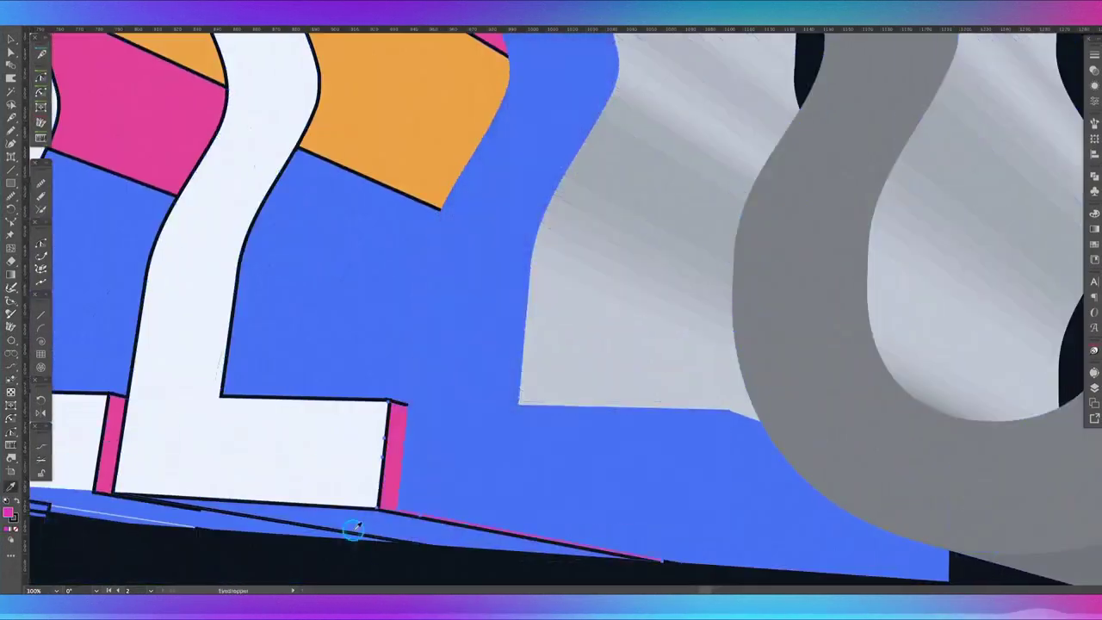
pyautogui.press('v')
pyautogui.click(628, 529)
pyautogui.click(650, 470)
pyautogui.press('i')
pyautogui.click(285, 413)
# - Select the lettering and merge the second L's side faces into upper, middle and lower sections with Shape Builder
pyautogui.scroll(-4, 551, 344)
pyautogui.press('v')
pyautogui.moveTo(261, 78); pyautogui.dragTo(773, 394)
pyautogui.hotkey('shift', 'm')
pyautogui.scroll(5, 479, 274)
pyautogui.moveTo(456, 482); pyautogui.dragTo(563, 293)
pyautogui.press('super+minus')
pyautogui.press('super+minus')
pyautogui.press('super+minus')
pyautogui.scroll(4, 603, 261)
pyautogui.moveTo(647, 508); pyautogui.dragTo(629, 455)
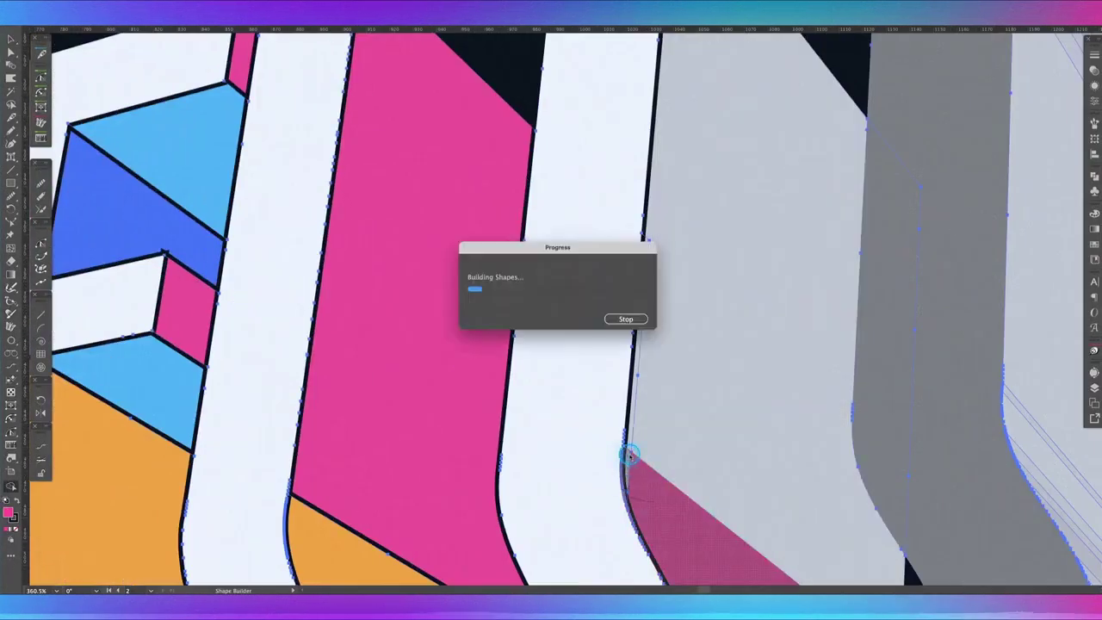
# - Color the second L's side sections pink, orange and blue from top to bottom, matching the first L
pyautogui.press('v')
pyautogui.press('super+1')
pyautogui.press('v')
pyautogui.click(618, 250)
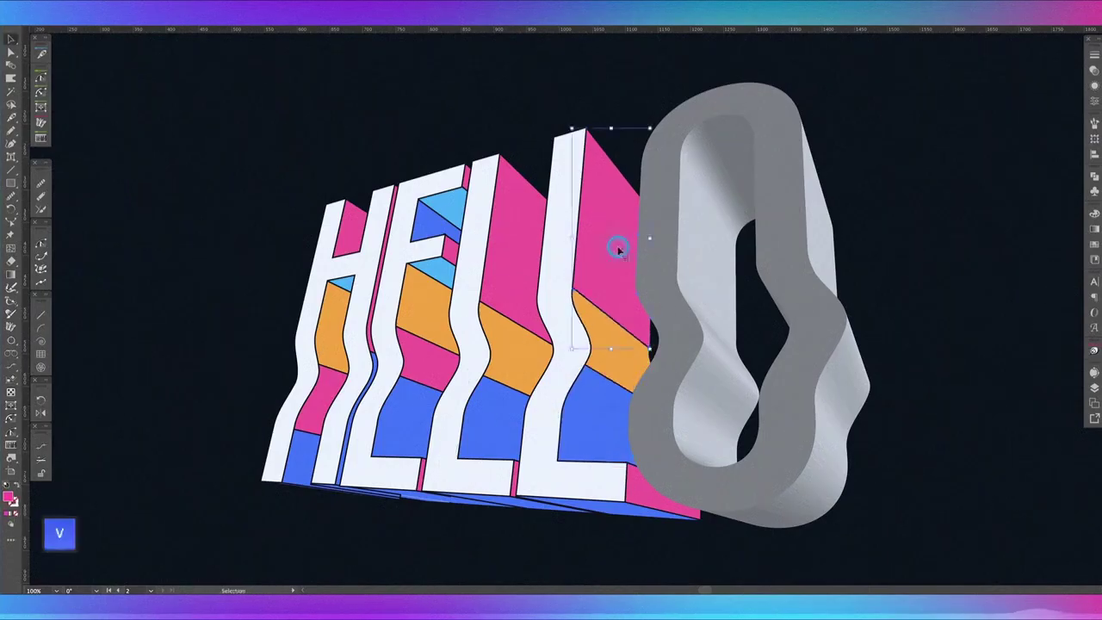
# - Select the lettering and merge the O's front face into one shape with Shape Builder
pyautogui.hscroll(3, 618, 250)
pyautogui.moveTo(103, 95); pyautogui.dragTo(800, 507)
pyautogui.hotkey('shift', 'm')
pyautogui.scroll(3, 723, 431)
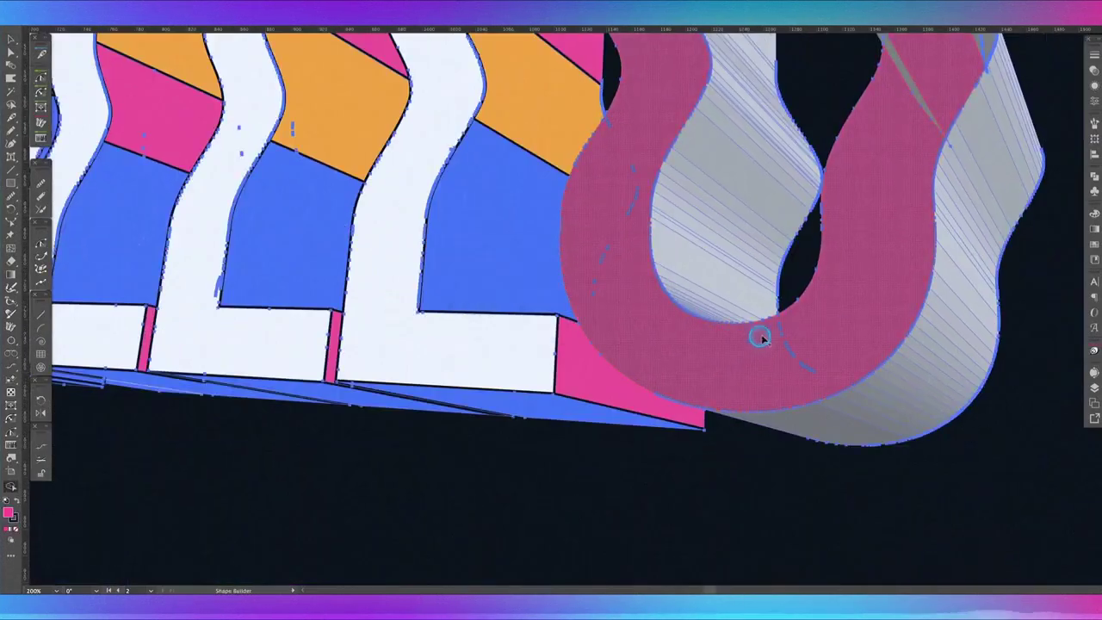
pyautogui.scroll(5, 763, 339)
pyautogui.moveTo(594, 508)
pyautogui.mouseDown()
pyautogui.moveTo(645, 404)
pyautogui.moveTo(560, 189)
pyautogui.mouseUp()
# - Merge the faces inside the O's opening into upper and lower sections with Shape Builder
pyautogui.moveTo(345, 361); pyautogui.dragTo(290, 357)
pyautogui.click(456, 129)
pyautogui.moveTo(413, 207); pyautogui.dragTo(451, 490)
pyautogui.scroll(-5, 451, 490)
pyautogui.moveTo(448, 147); pyautogui.dragTo(404, 334)
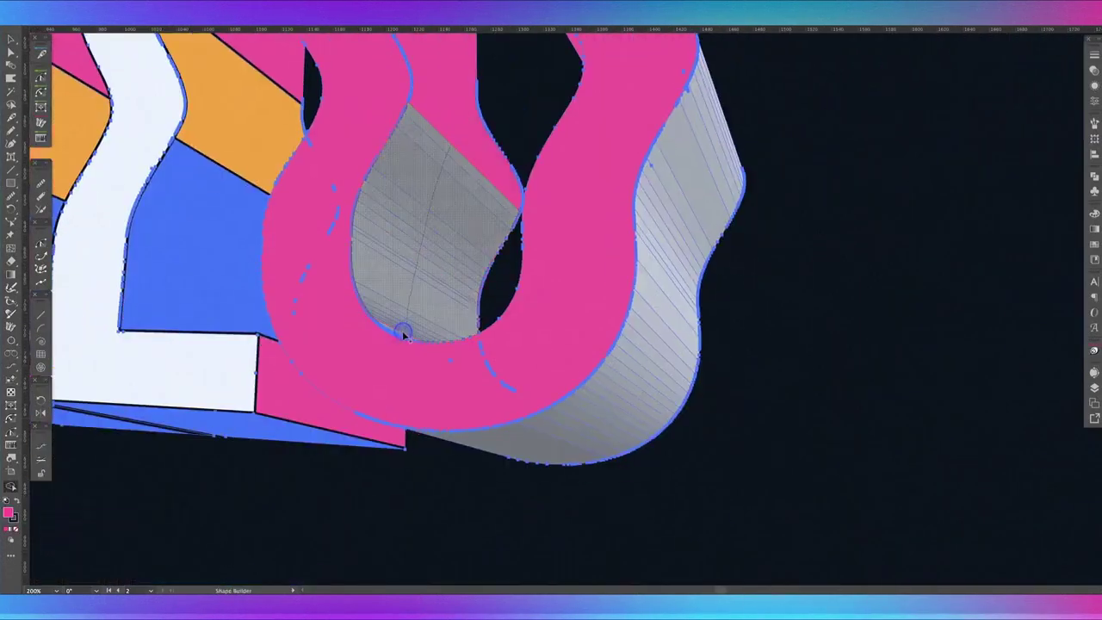
# - Color the O's front white, its inner sections light blue, pink and blue, and its outer sections pink, orange and blue
pyautogui.press('v')
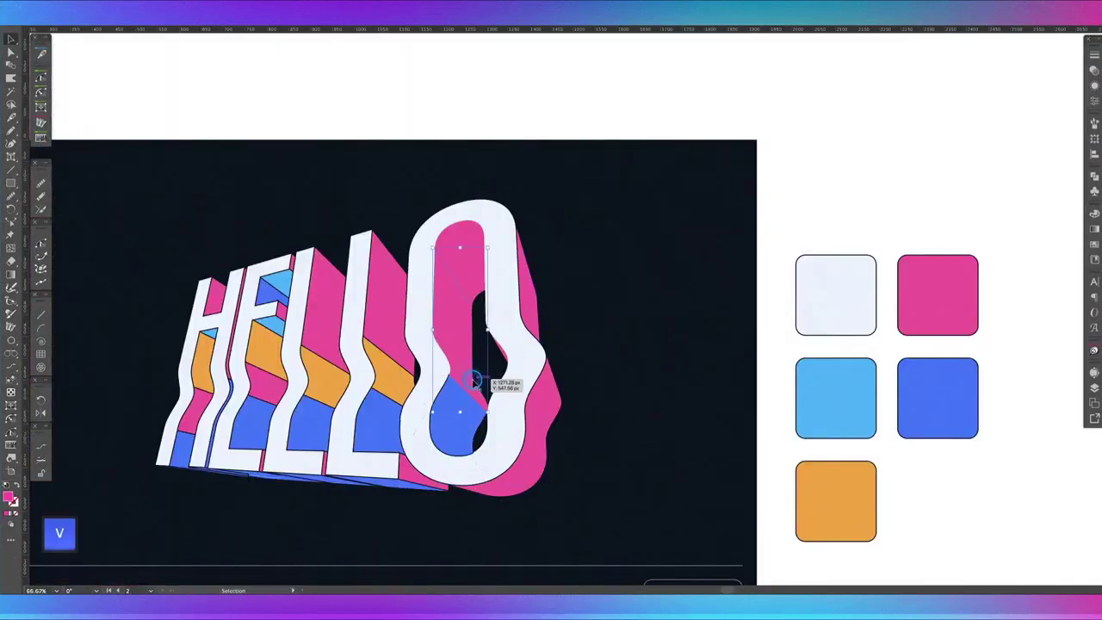
pyautogui.press('i')
pyautogui.click(394, 488)
pyautogui.press('super+z')
pyautogui.moveTo(621, 400); pyautogui.dragTo(708, 384)
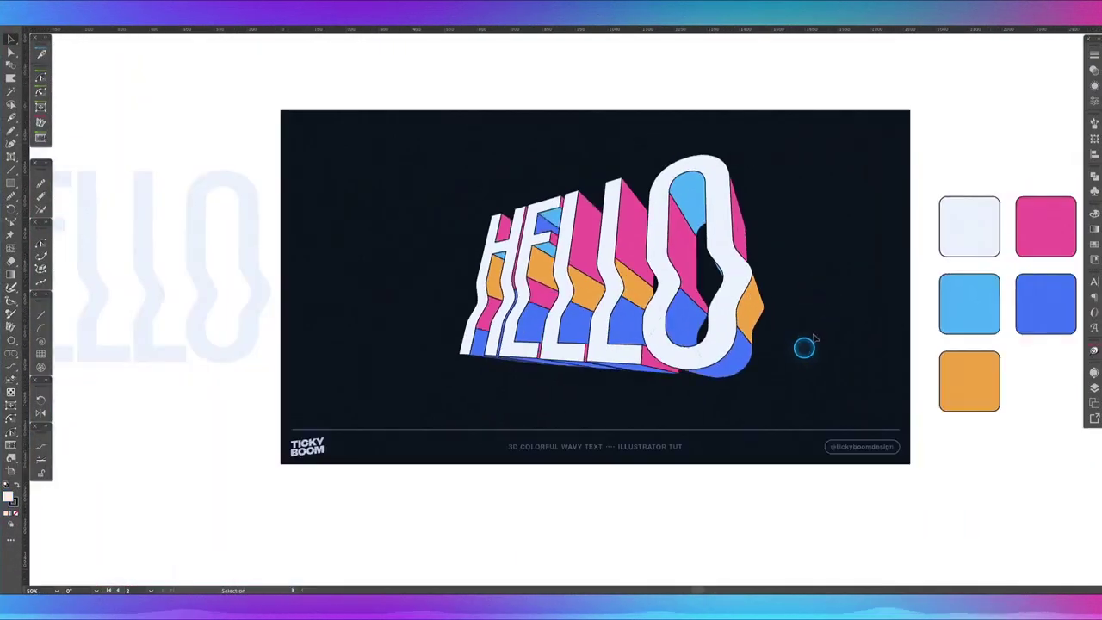
pyautogui.moveTo(818, 293); pyautogui.dragTo(781, 308)
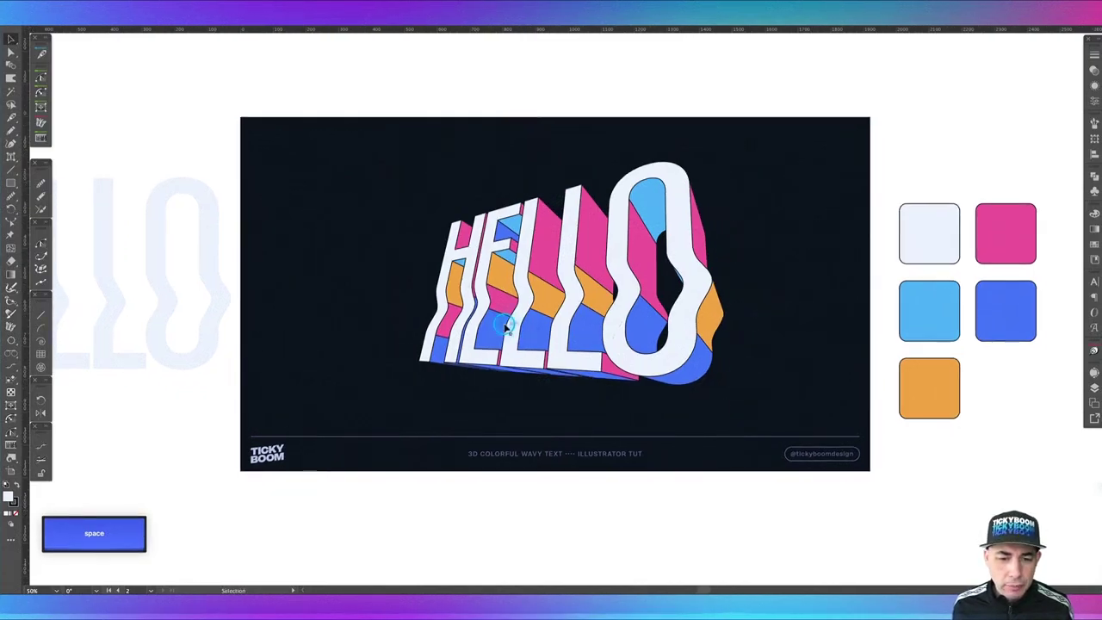
# - Merge the stray fragments inside the O's white front face with Shape Builder
pyautogui.press('z')
pyautogui.moveTo(516, 353); pyautogui.dragTo(841, 411)
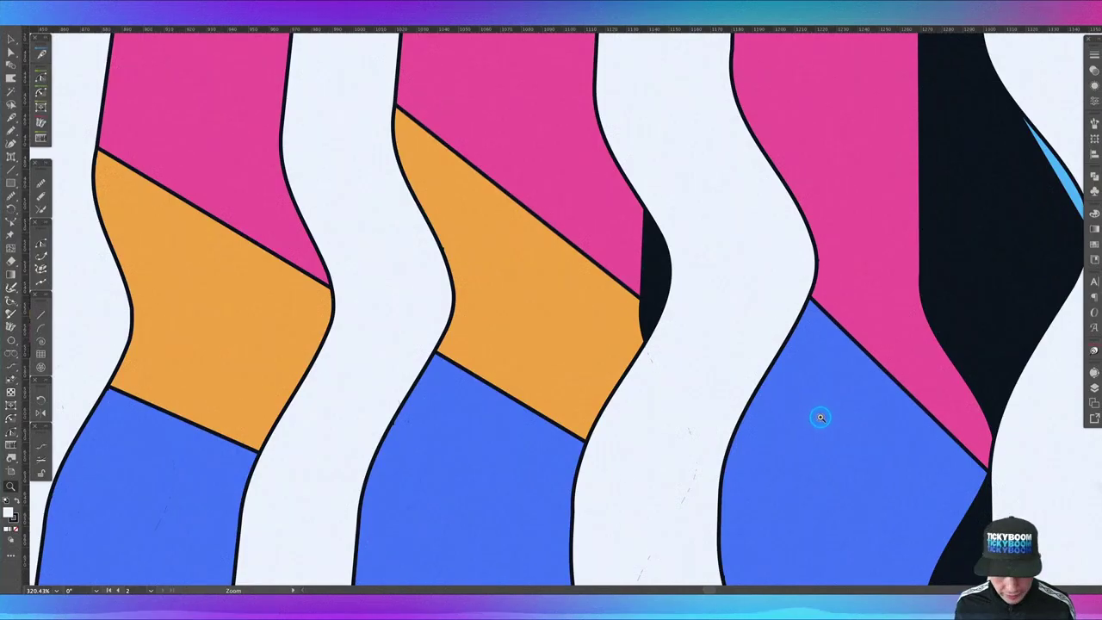
pyautogui.press('v')
pyautogui.click(697, 392)
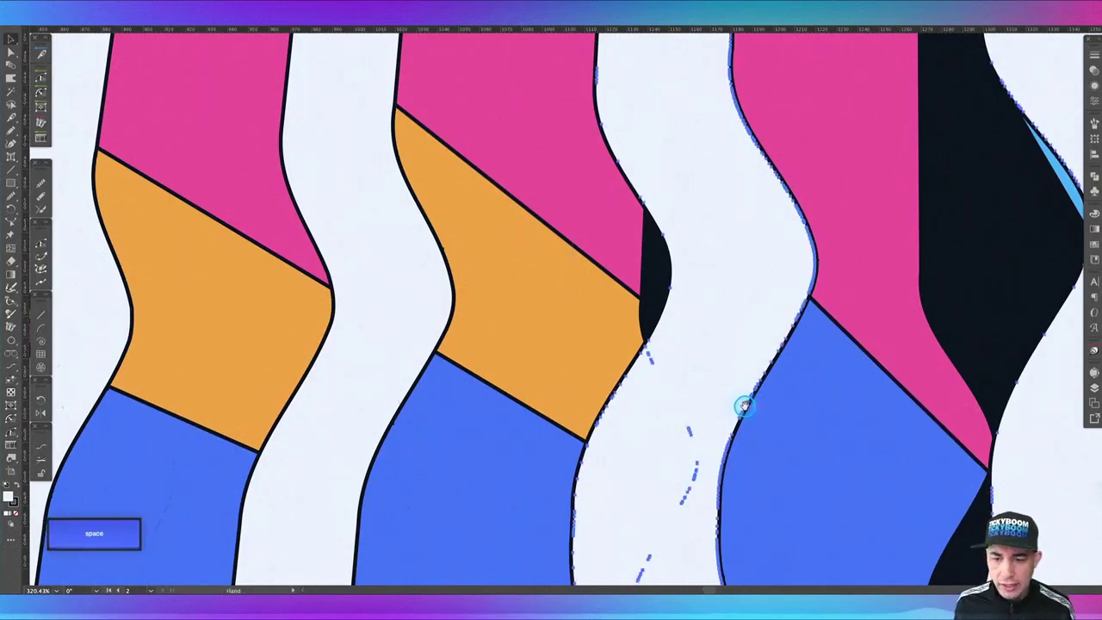
pyautogui.scroll(-3, 741, 404)
pyautogui.hotkey('shift', 'm')
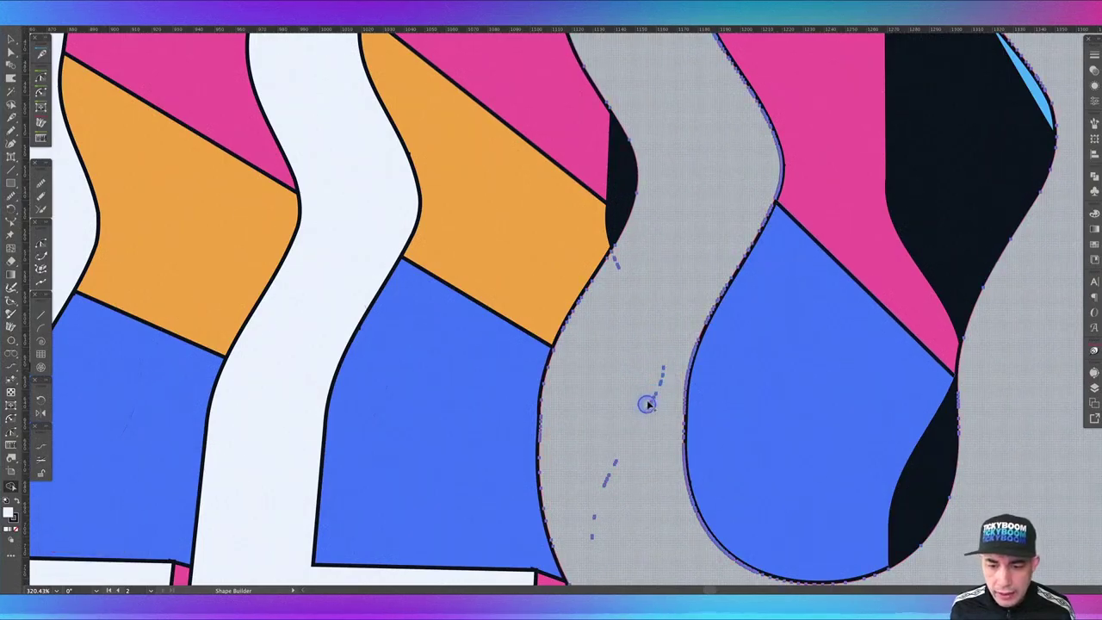
pyautogui.moveTo(646, 389); pyautogui.dragTo(653, 418)
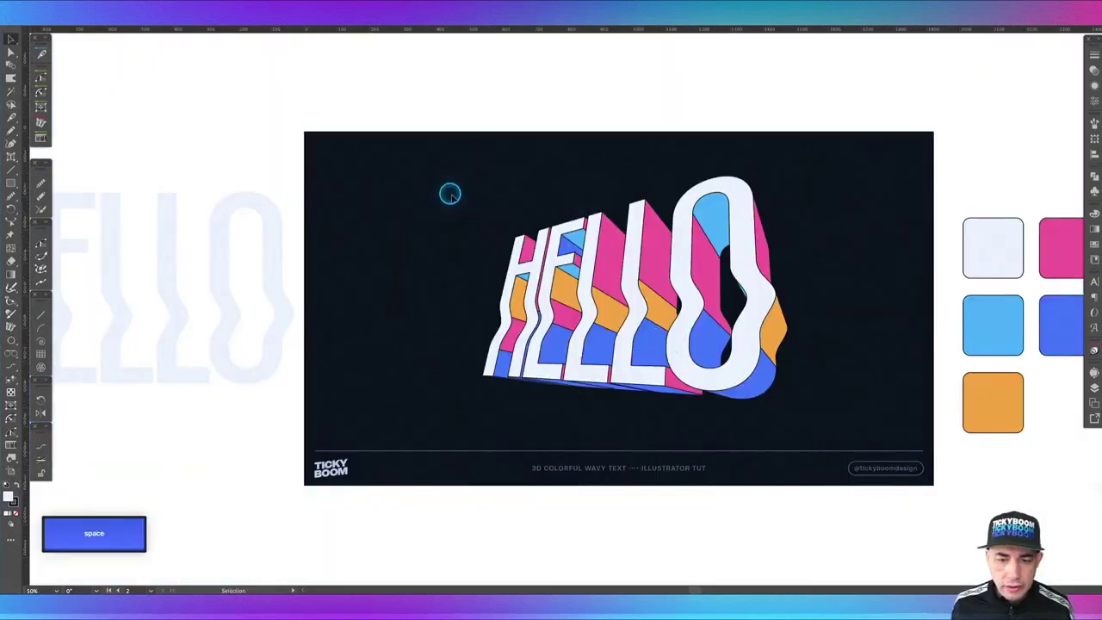
# - Group the whole HELLO lettering, move it toward the center of the dark artboard and deselect it
pyautogui.moveTo(451, 192); pyautogui.dragTo(821, 413)
pyautogui.press('super+g')
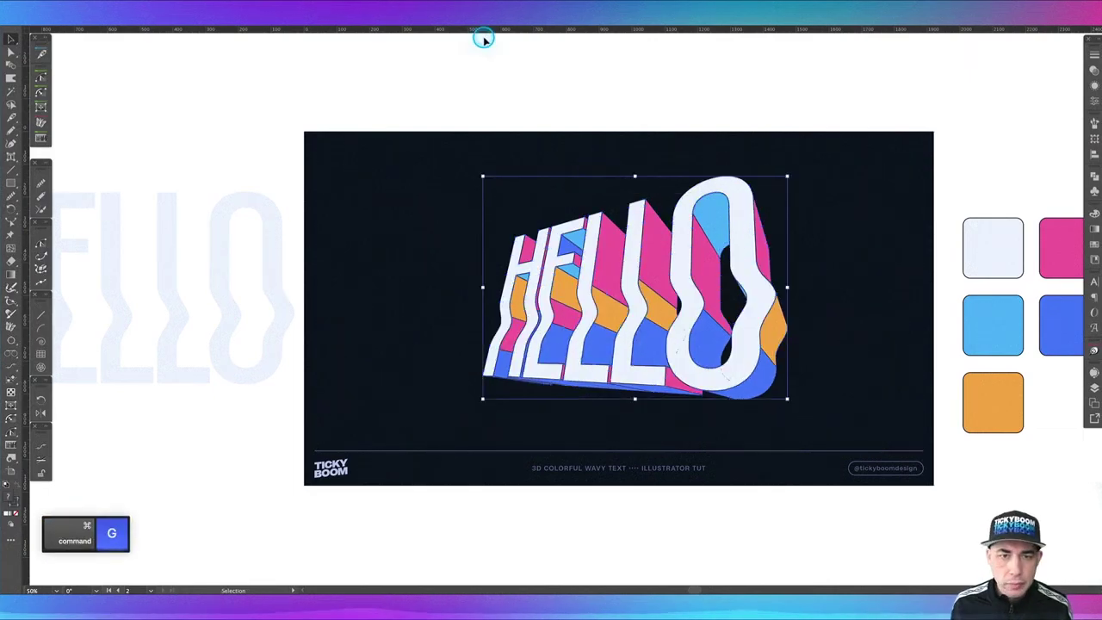
pyautogui.moveTo(669, 320); pyautogui.dragTo(665, 317)
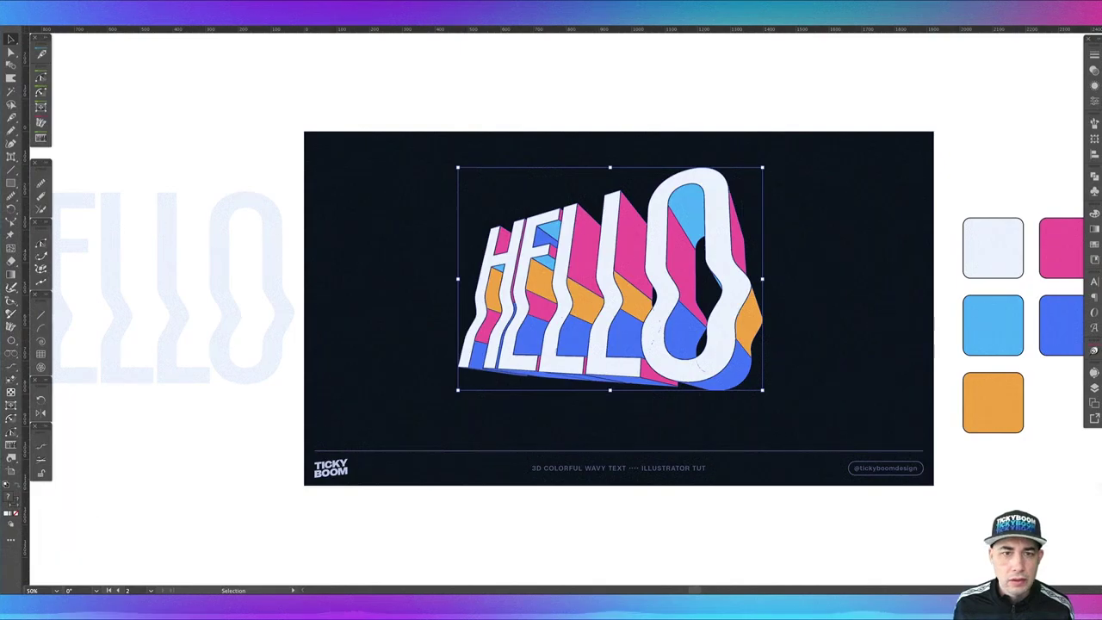
pyautogui.click(400, 210)
# - Draw a rectangle covering the entire artboard and remove its stroke
pyautogui.click(11, 182)
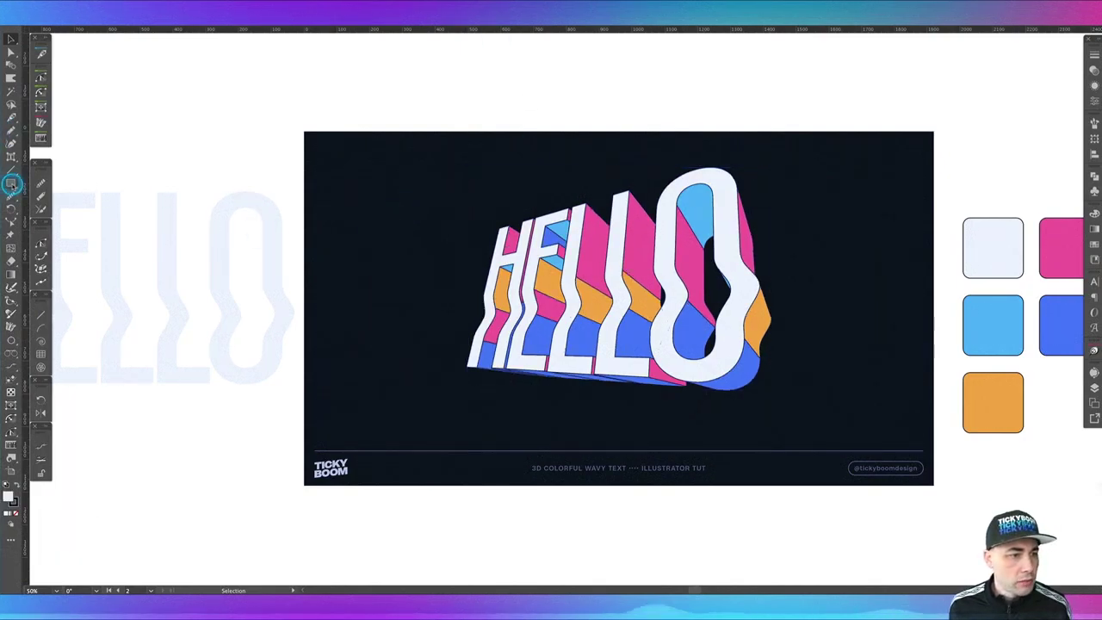
pyautogui.moveTo(303, 131); pyautogui.dragTo(934, 485)
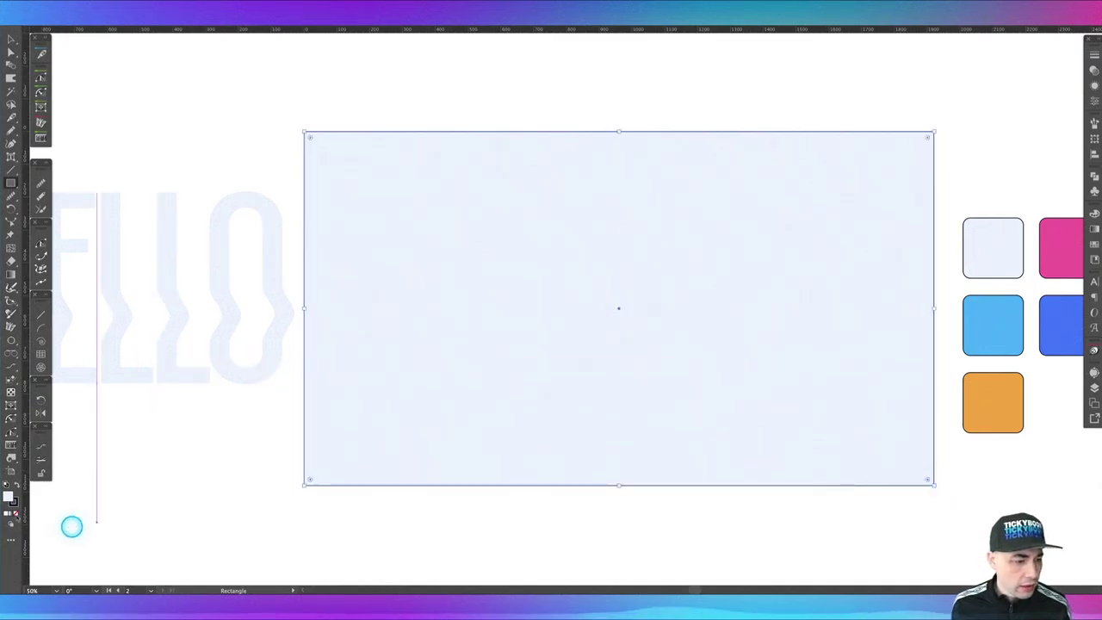
pyautogui.click(8, 497)
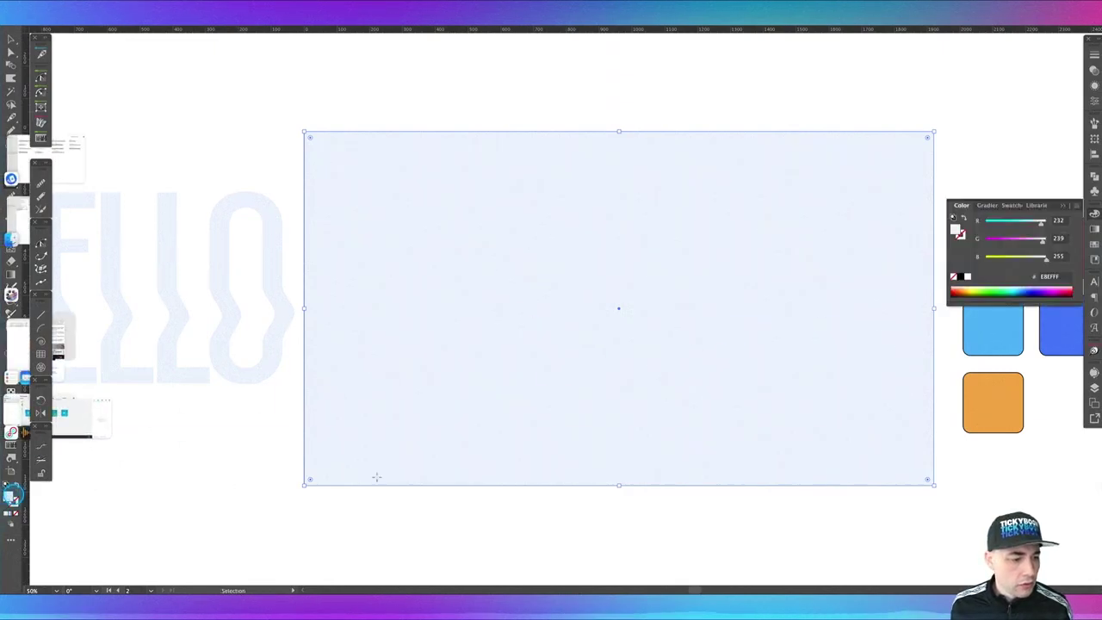
# - Fill the artboard-sized rectangle with a linear white-to-black gradient at 0°
pyautogui.click(1095, 229)
pyautogui.click(1091, 243)
pyautogui.click(973, 263)
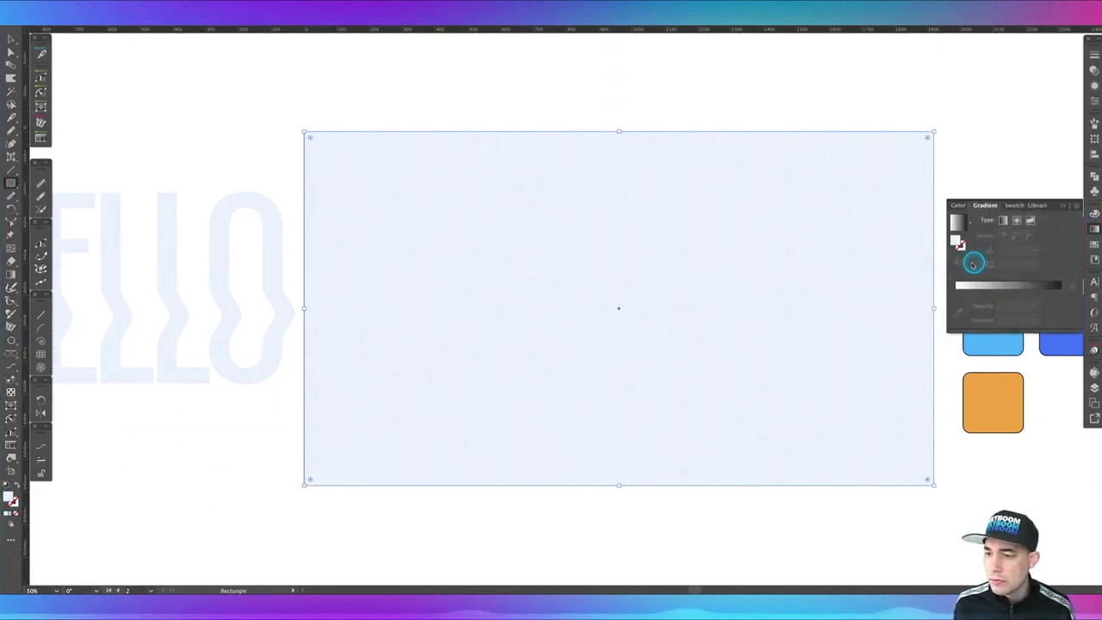
pyautogui.click(1000, 285)
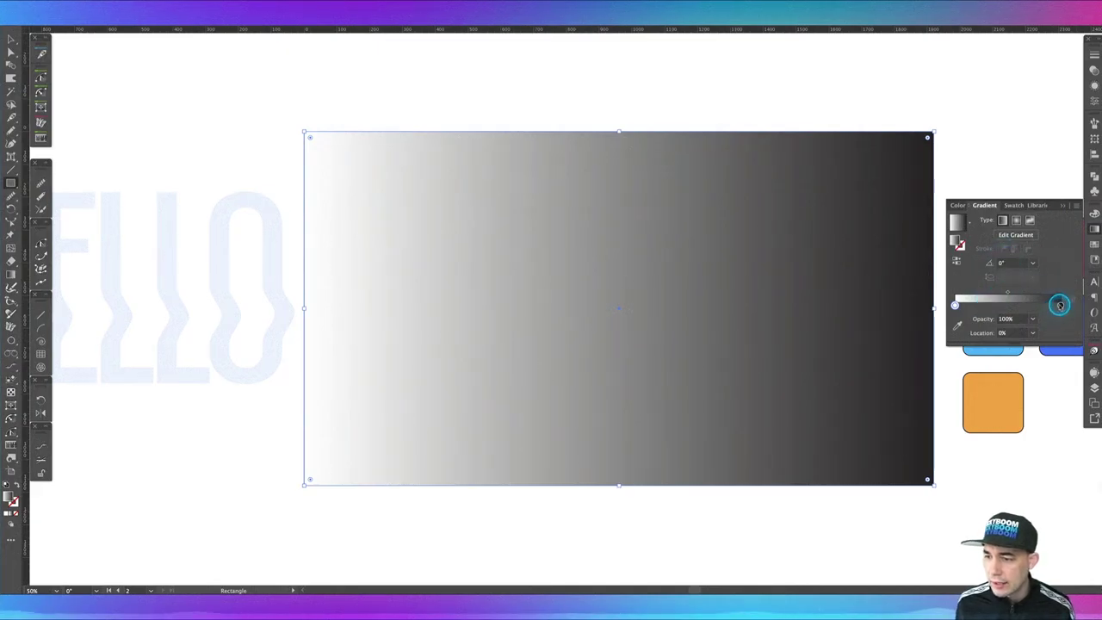
# - Set the gradient's start stop to light gray and its end stop to about 59% black
pyautogui.doubleClick(956, 304)
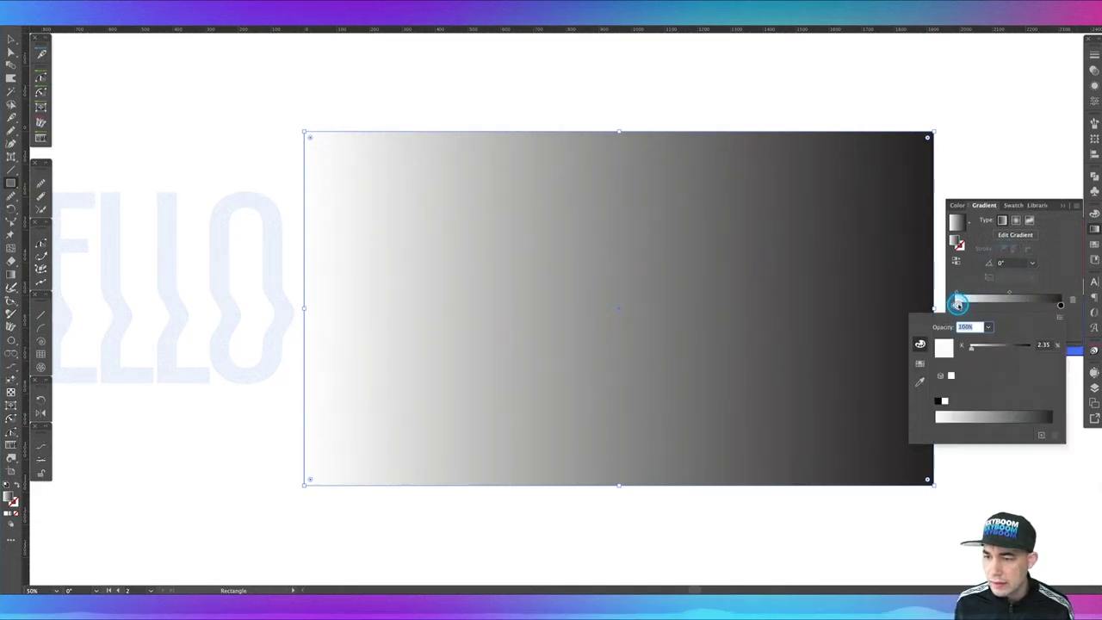
pyautogui.press('Escape')
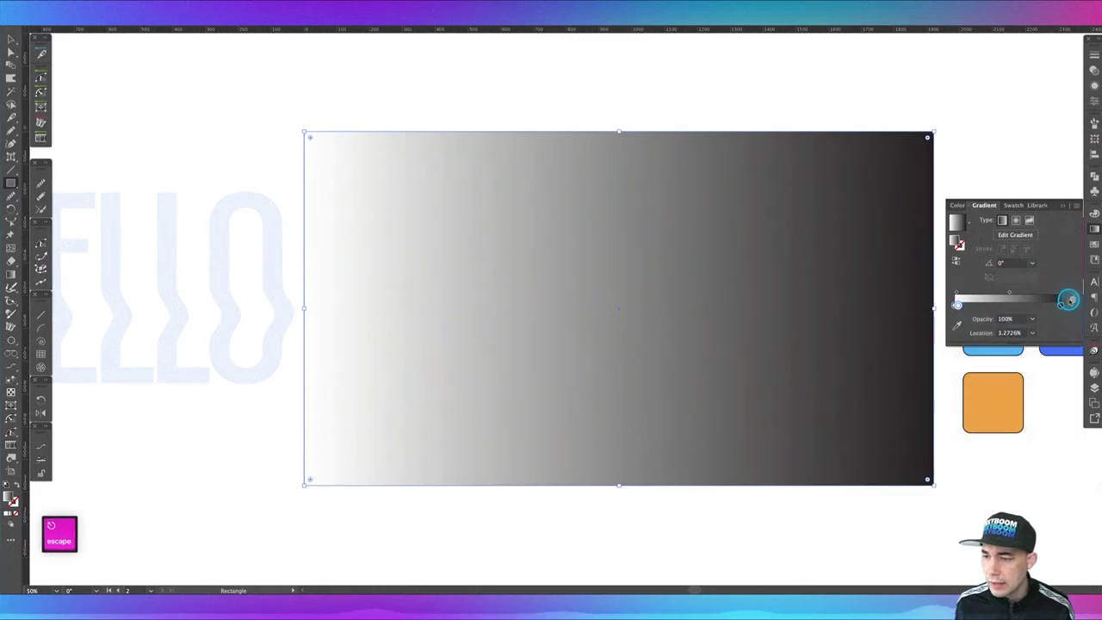
pyautogui.doubleClick(954, 304)
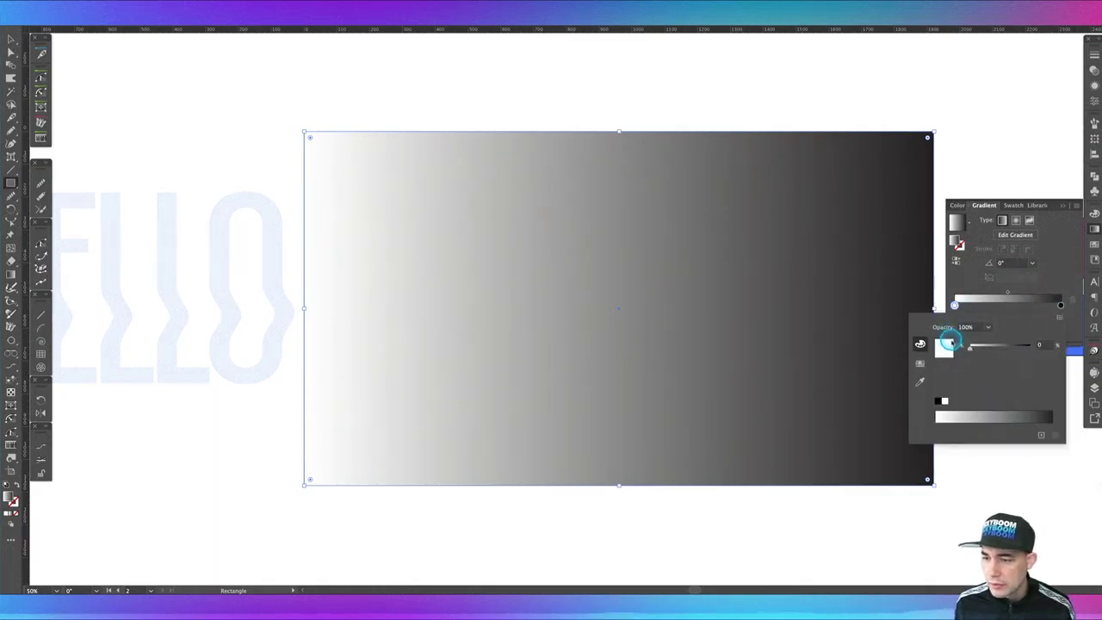
pyautogui.moveTo(976, 345); pyautogui.dragTo(1006, 347)
pyautogui.doubleClick(1061, 304)
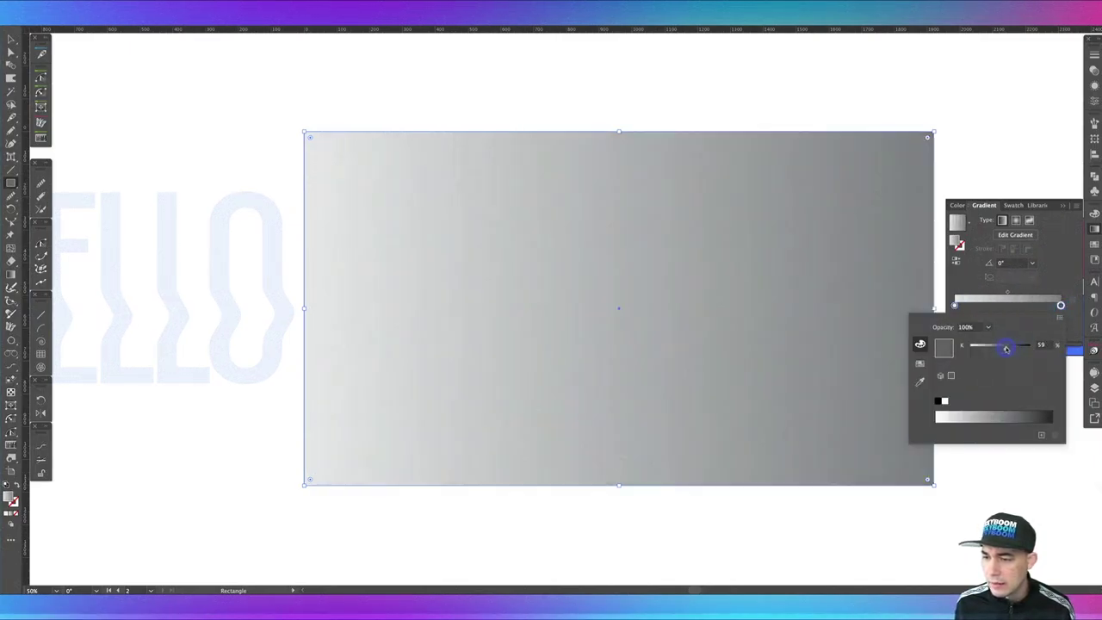
pyautogui.click(1061, 262)
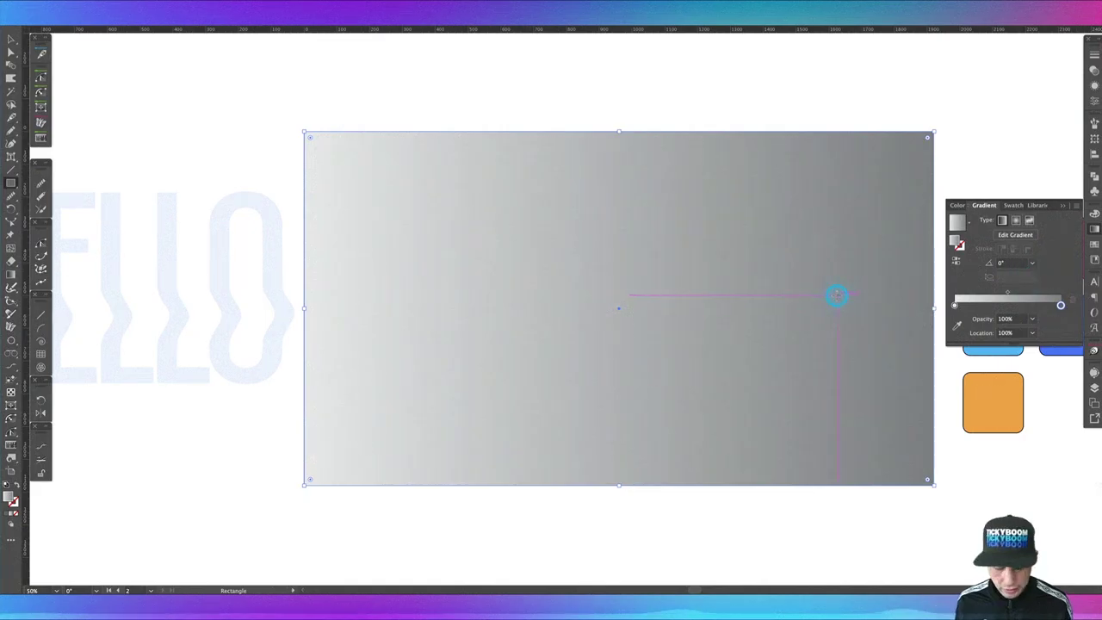
# - Redirect the rectangle's gradient diagonally, running from light gray near its upper right to dark gray beyond its lower-left edge
pyautogui.press('g')
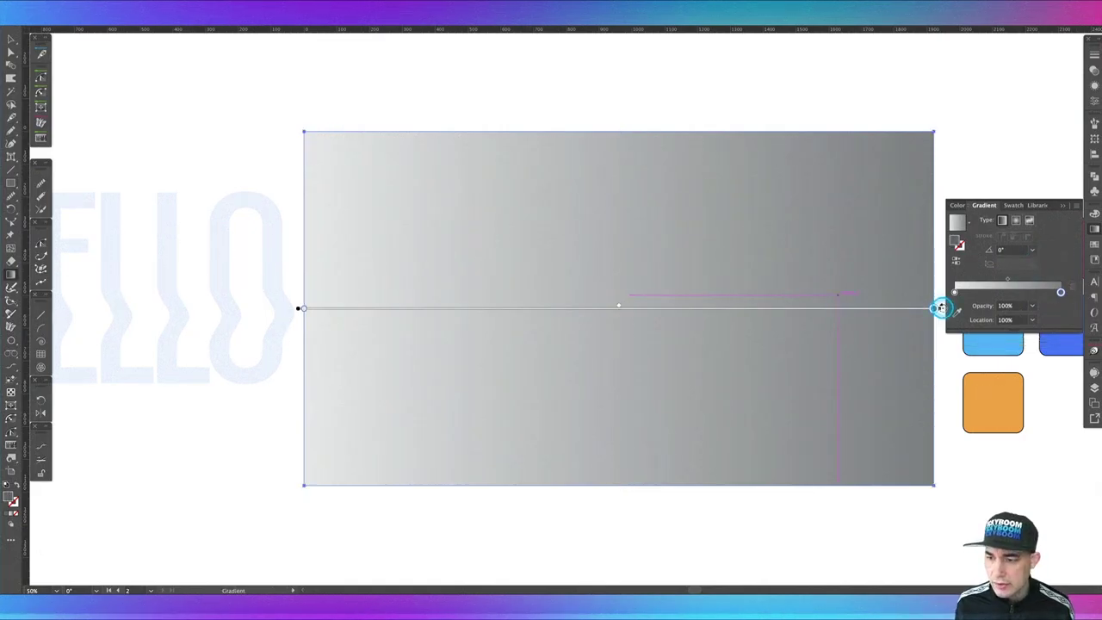
pyautogui.moveTo(939, 309)
pyautogui.mouseDown()
pyautogui.moveTo(682, 522)
pyautogui.moveTo(160, 494)
pyautogui.moveTo(142, 462)
pyautogui.mouseUp()
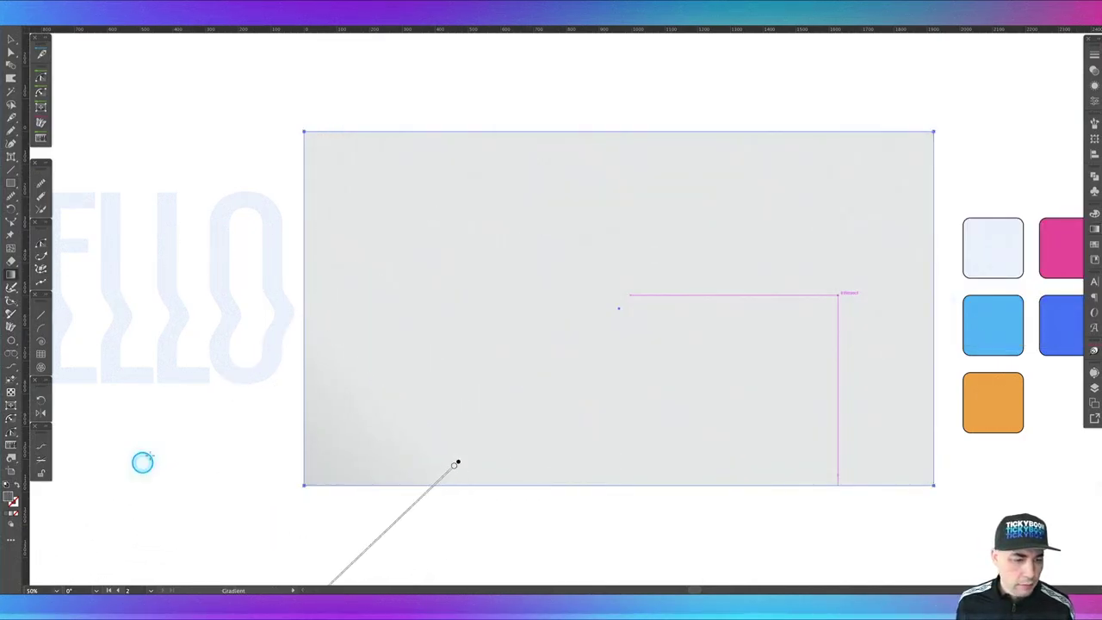
pyautogui.moveTo(383, 531)
pyautogui.mouseDown()
pyautogui.moveTo(647, 315)
pyautogui.moveTo(620, 275)
pyautogui.moveTo(657, 290)
pyautogui.mouseUp()
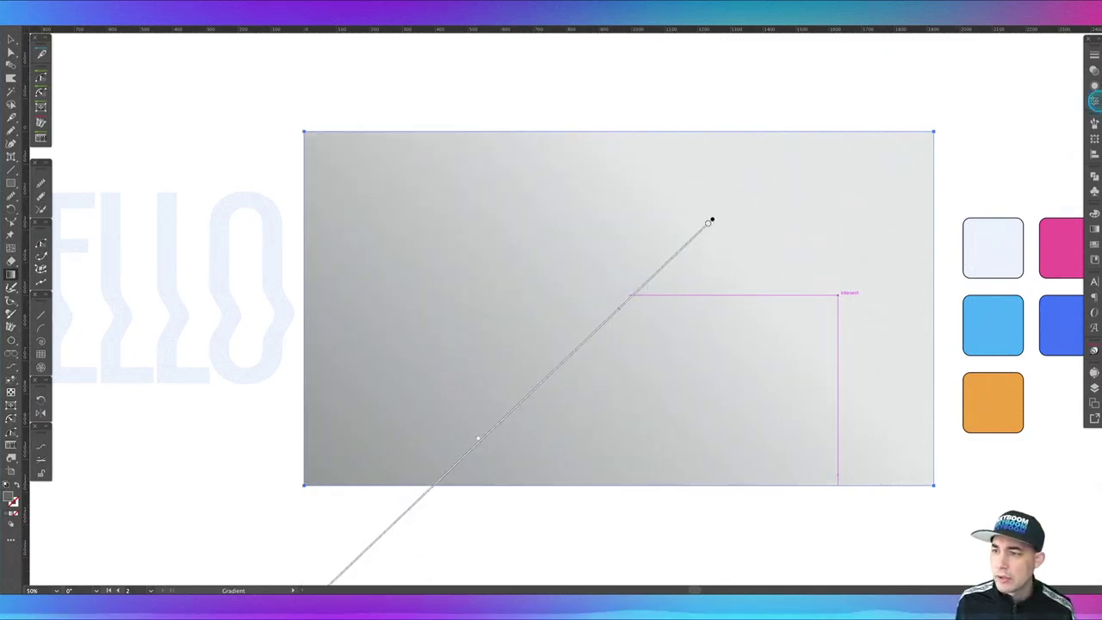
# - Set the gradient rectangle's blending mode to Soft Light over the HELLO artwork
pyautogui.click(1093, 69)
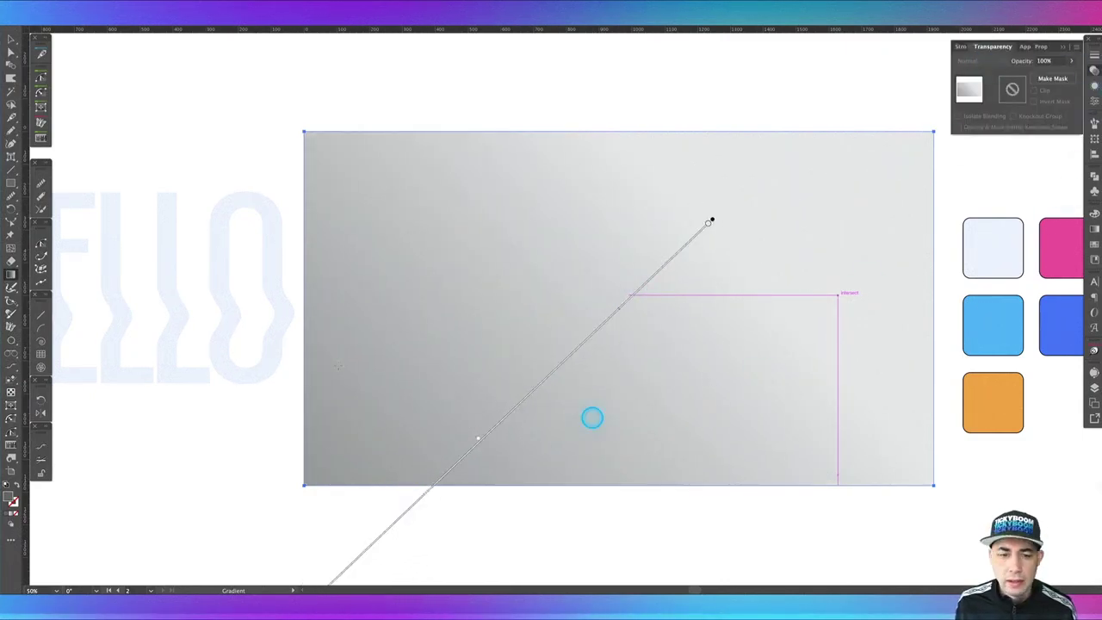
pyautogui.click(10, 38)
pyautogui.click(597, 246)
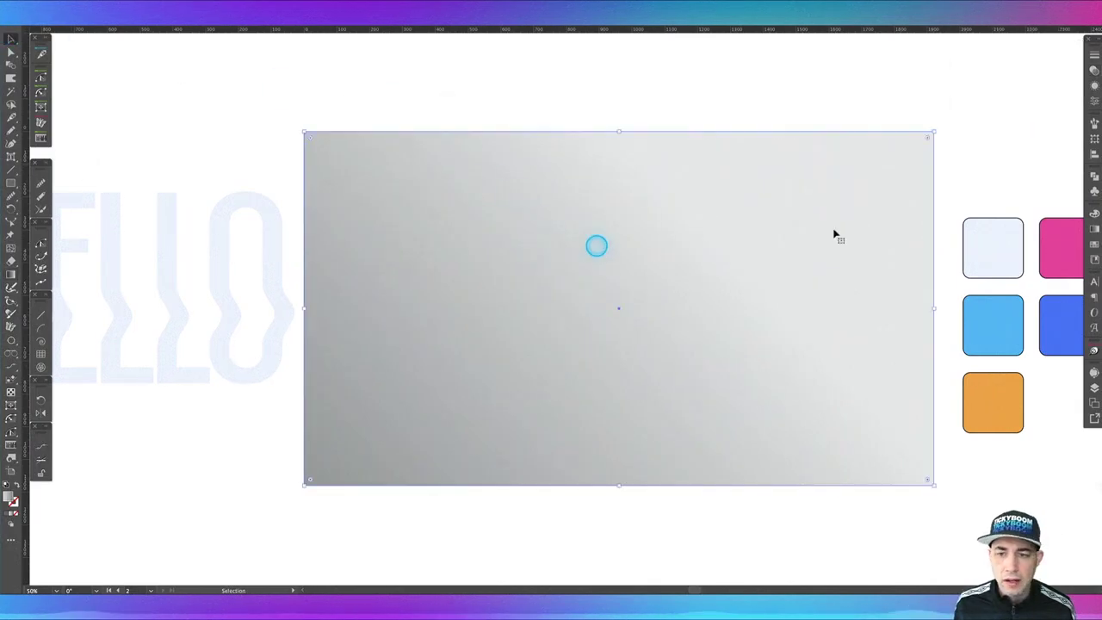
pyautogui.click(1091, 76)
pyautogui.click(982, 68)
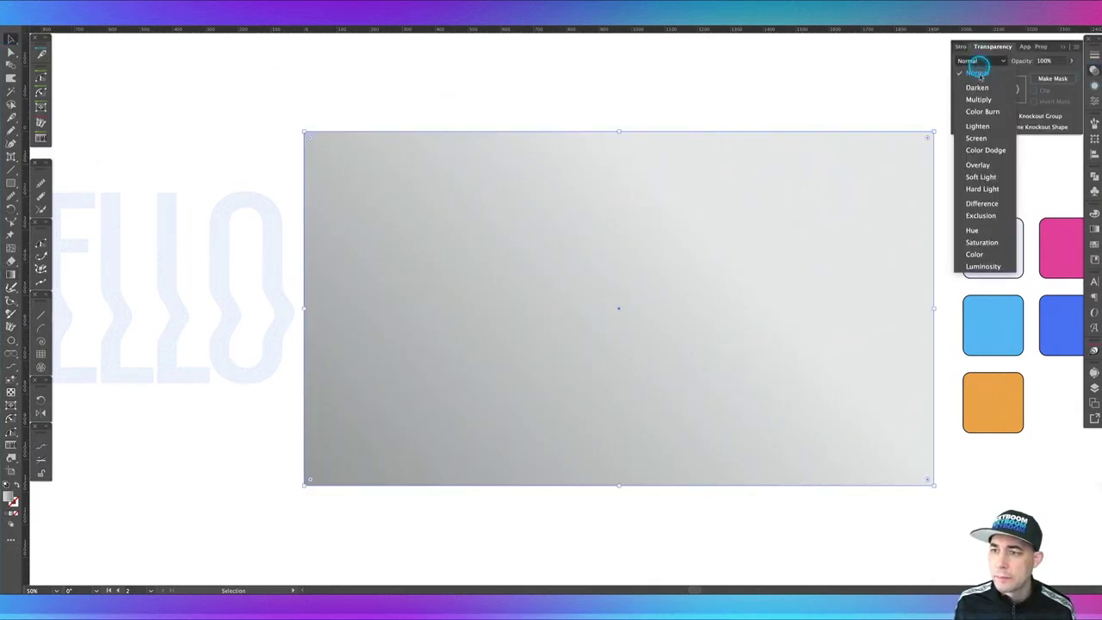
pyautogui.click(978, 177)
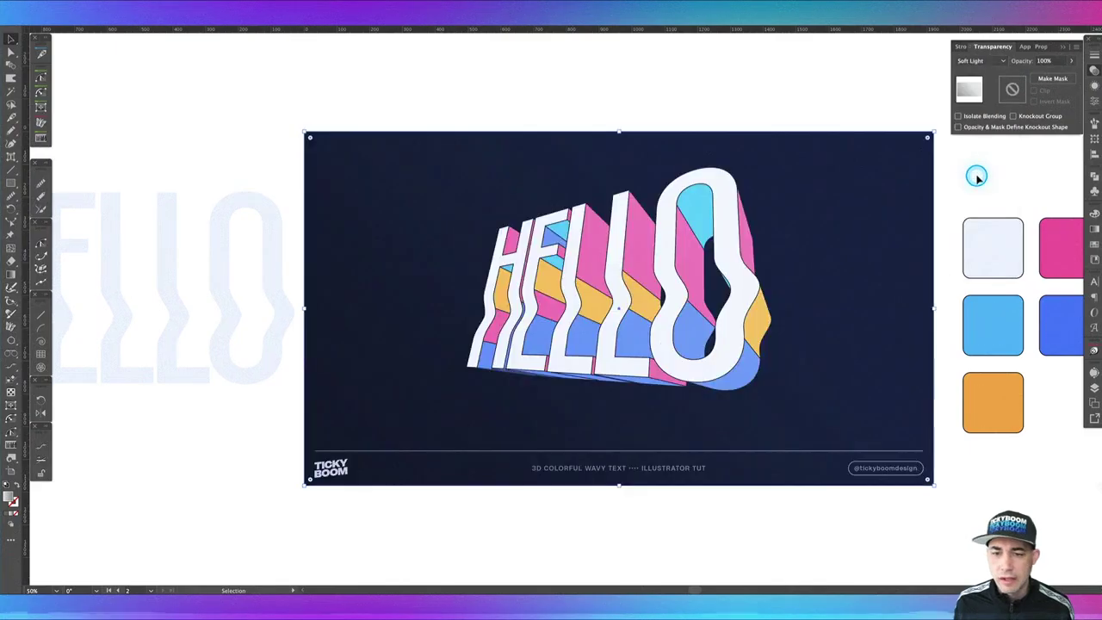
pyautogui.click(648, 91)
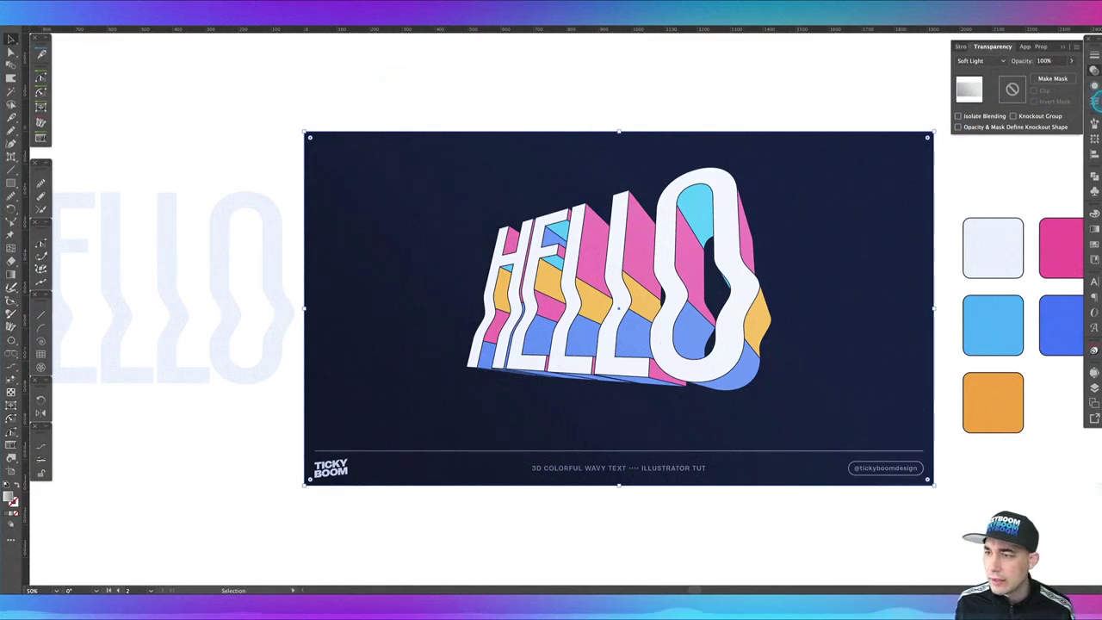
# - Add a Film Grain effect to the gradient rectangle with Highlight Area 5 and Intensity 3
pyautogui.hotkey('alt', 'Tab')
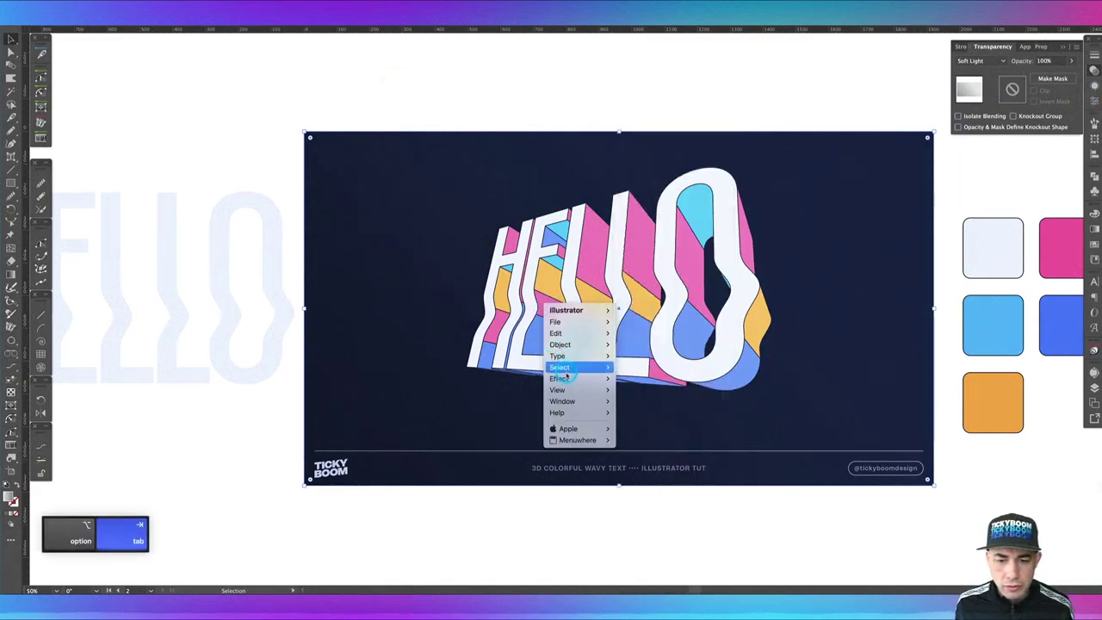
pyautogui.moveTo(565, 379)
pyautogui.moveTo(686, 409)
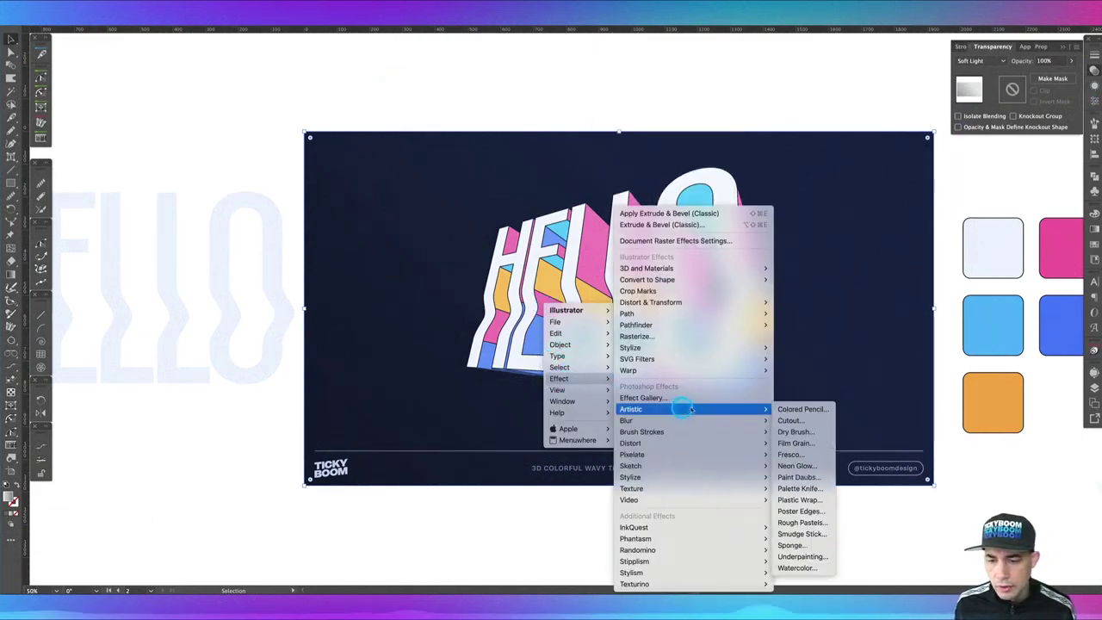
pyautogui.click(796, 443)
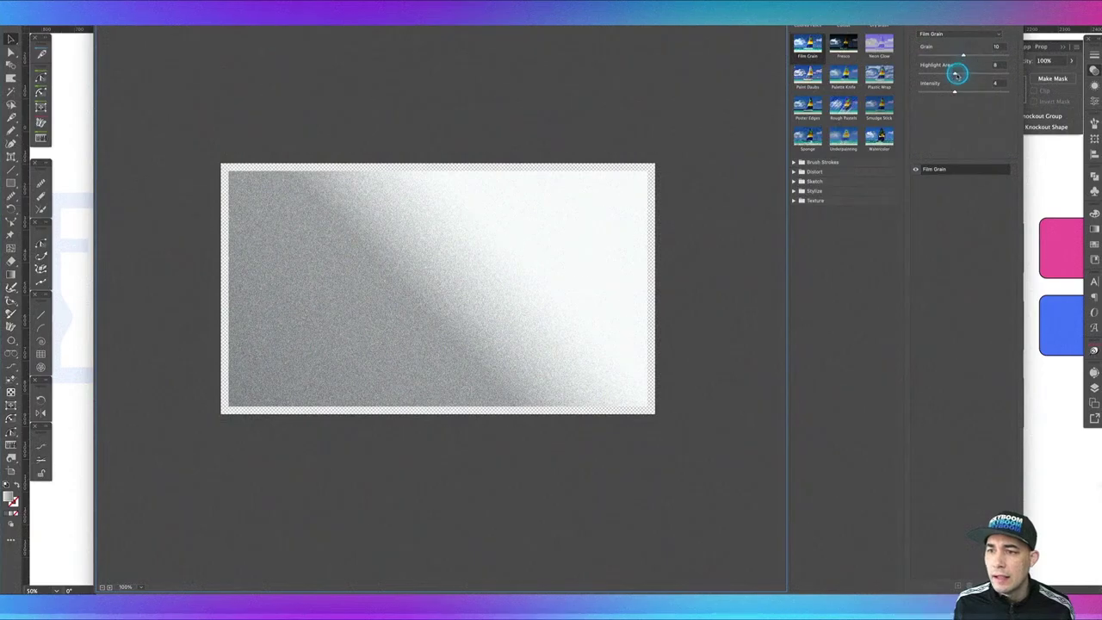
pyautogui.moveTo(956, 75); pyautogui.dragTo(945, 75)
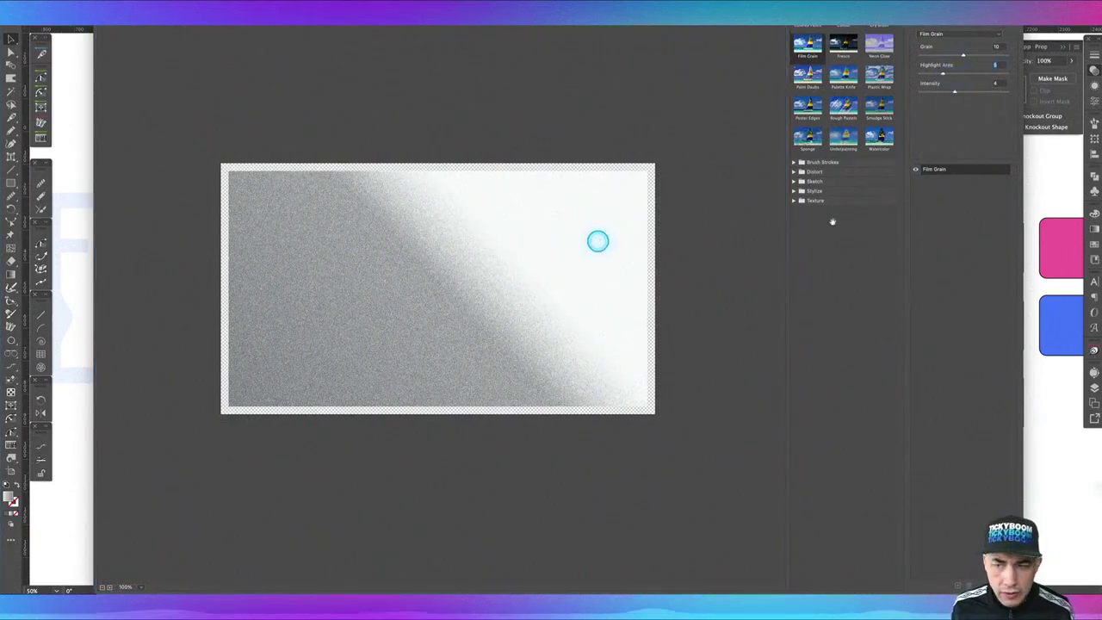
pyautogui.moveTo(955, 92); pyautogui.dragTo(958, 93)
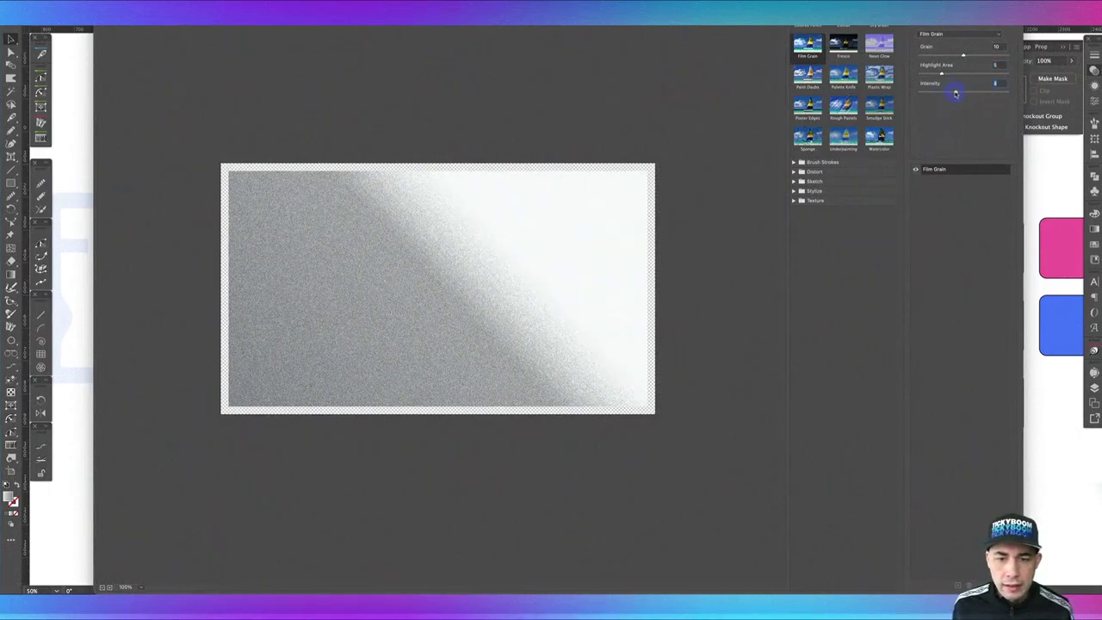
pyautogui.moveTo(949, 94); pyautogui.dragTo(949, 93)
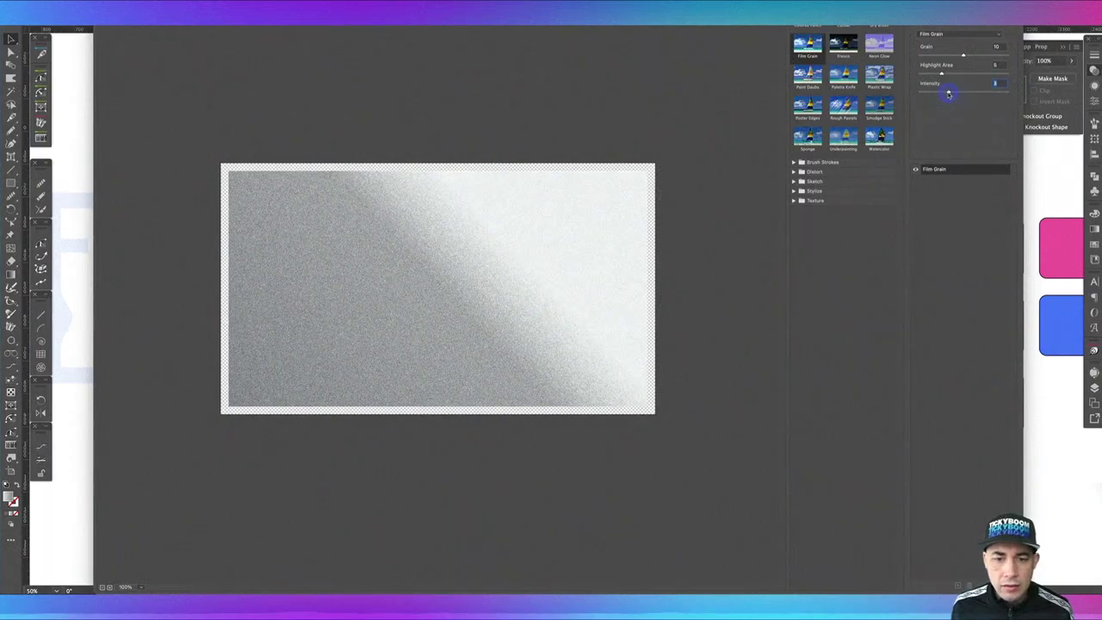